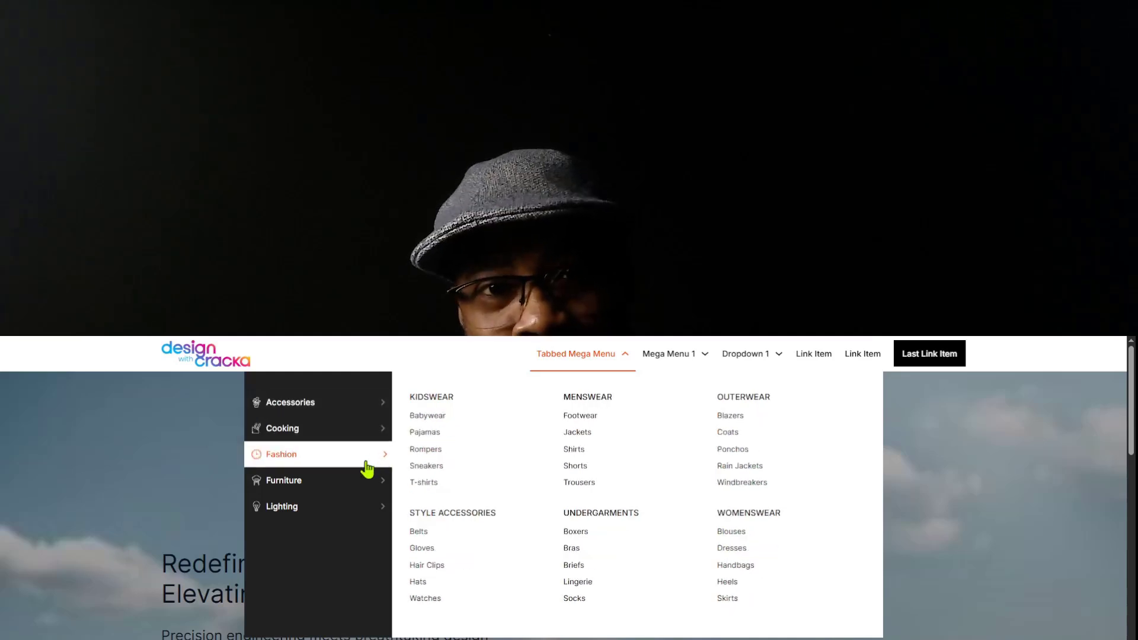
mouse_move(358, 513)
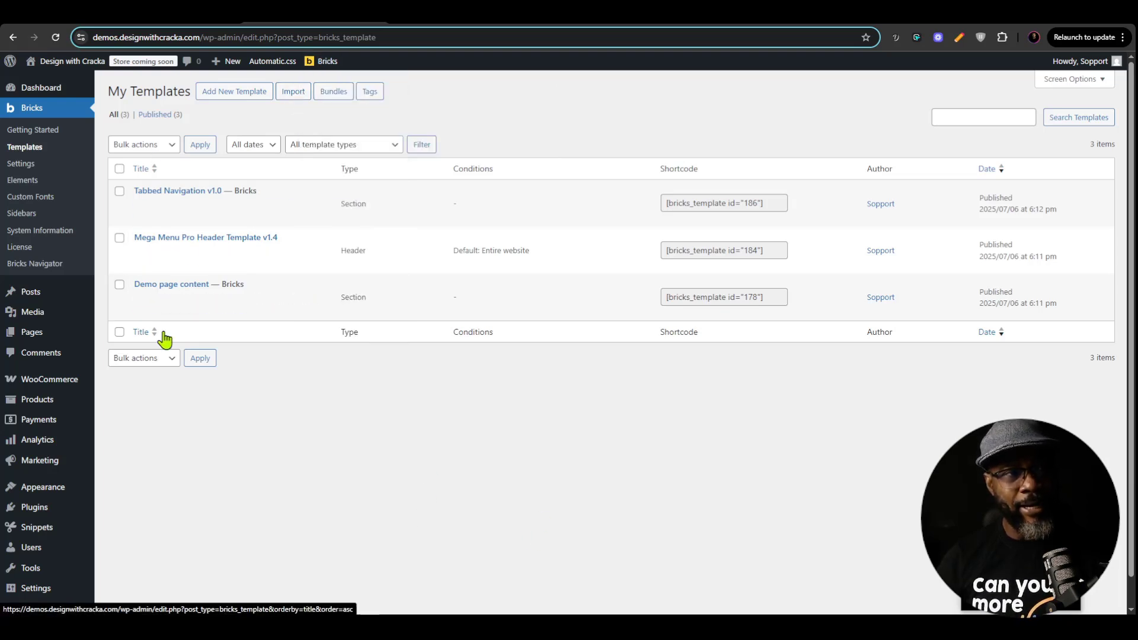
Step: Open the Mega Menu Pro Header Template v1.4 in the Bricks editor and show its Mega Menu 1 dropdown
mouse_move(193, 224)
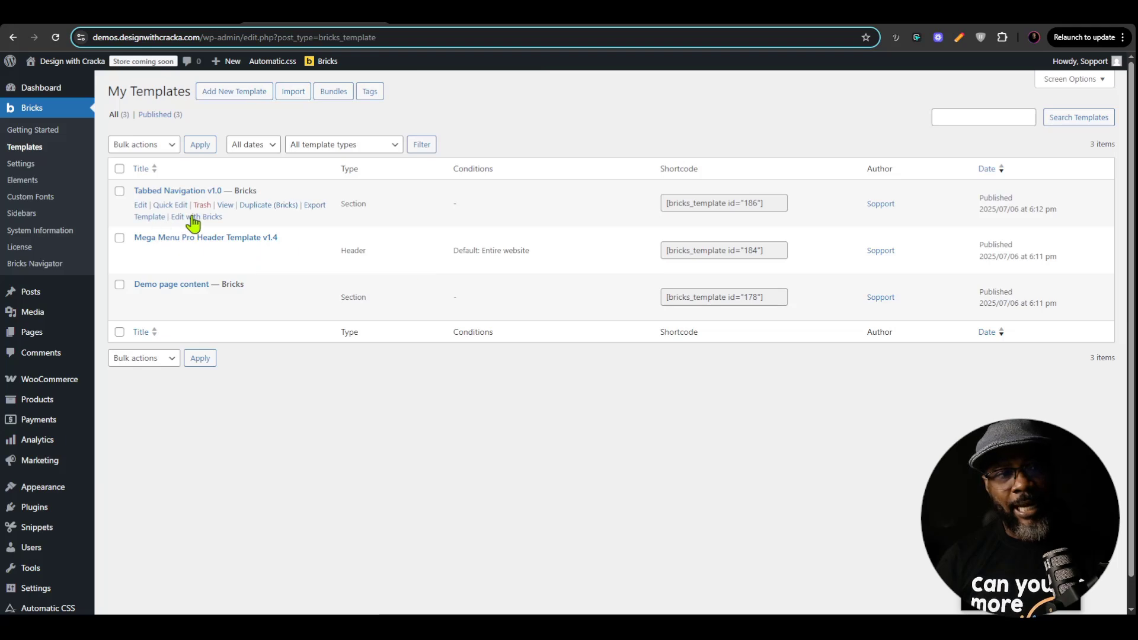
mouse_move(140, 204)
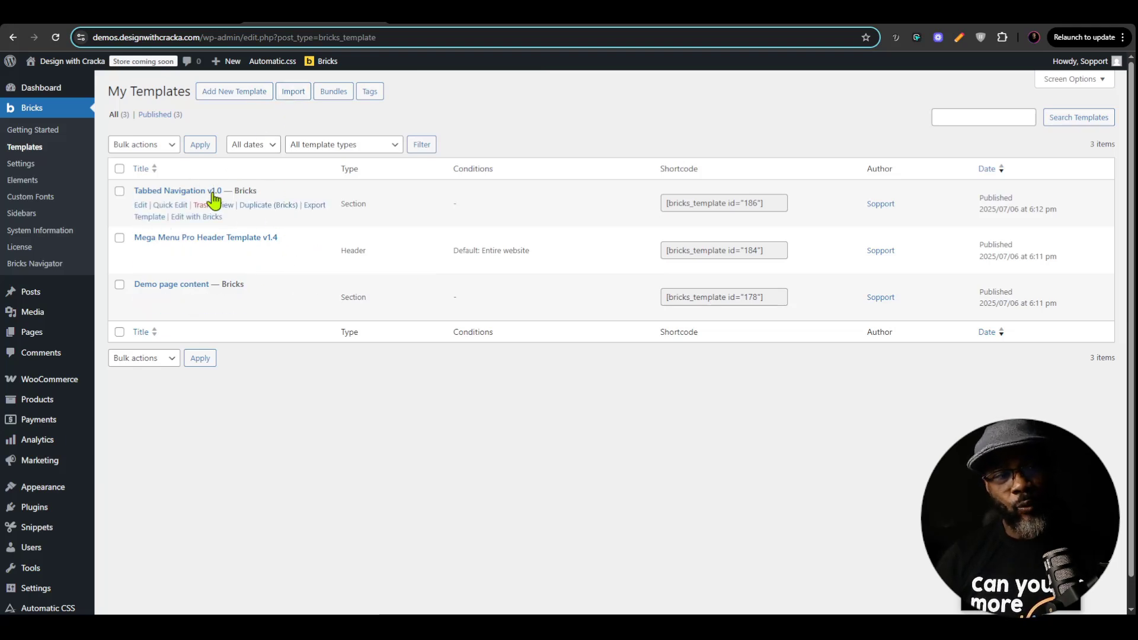
mouse_move(235, 255)
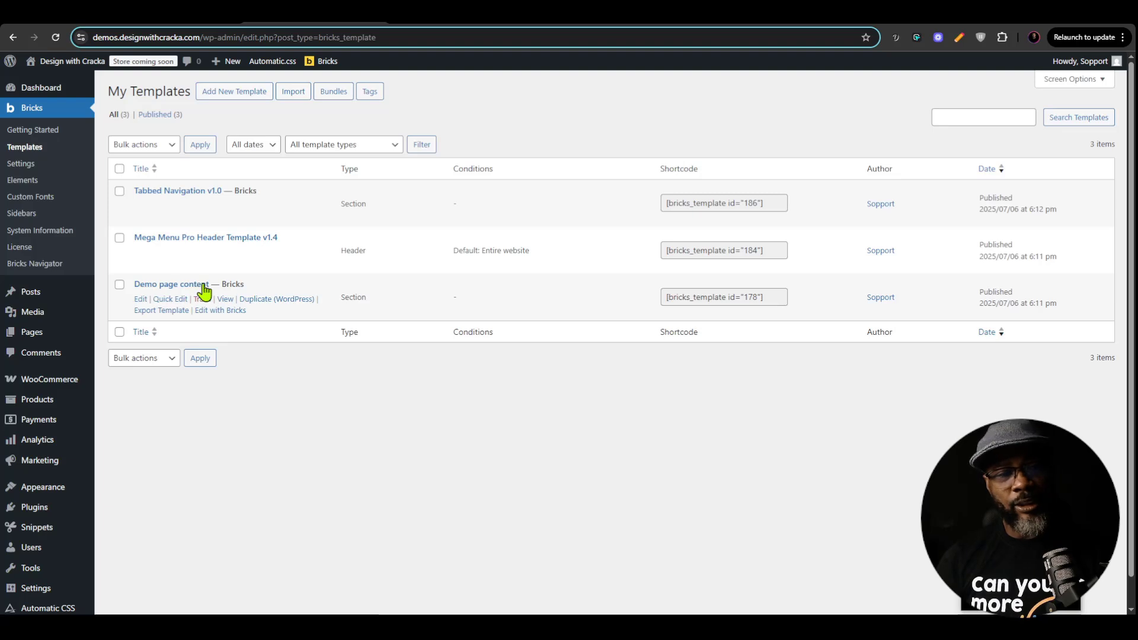
mouse_move(174, 314)
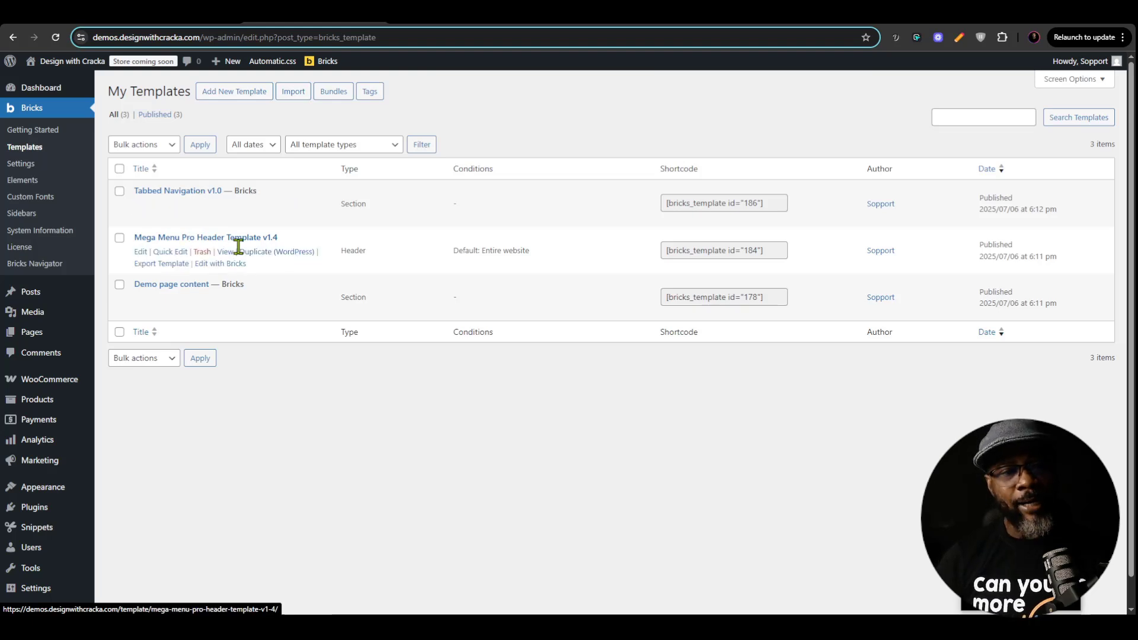
left_click(190, 217)
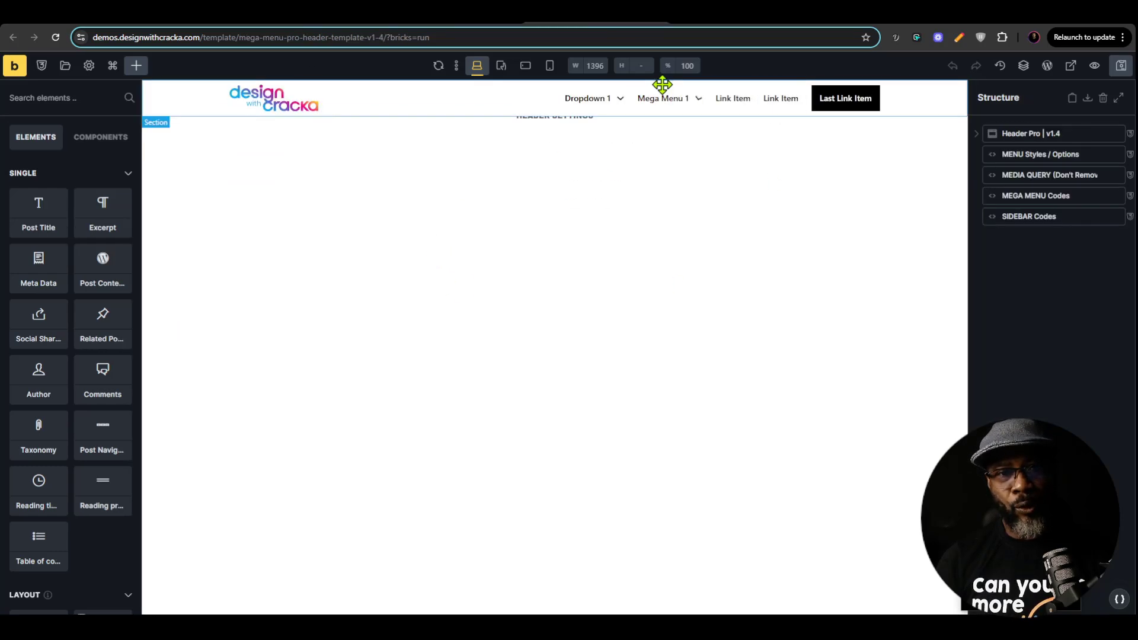
mouse_move(666, 104)
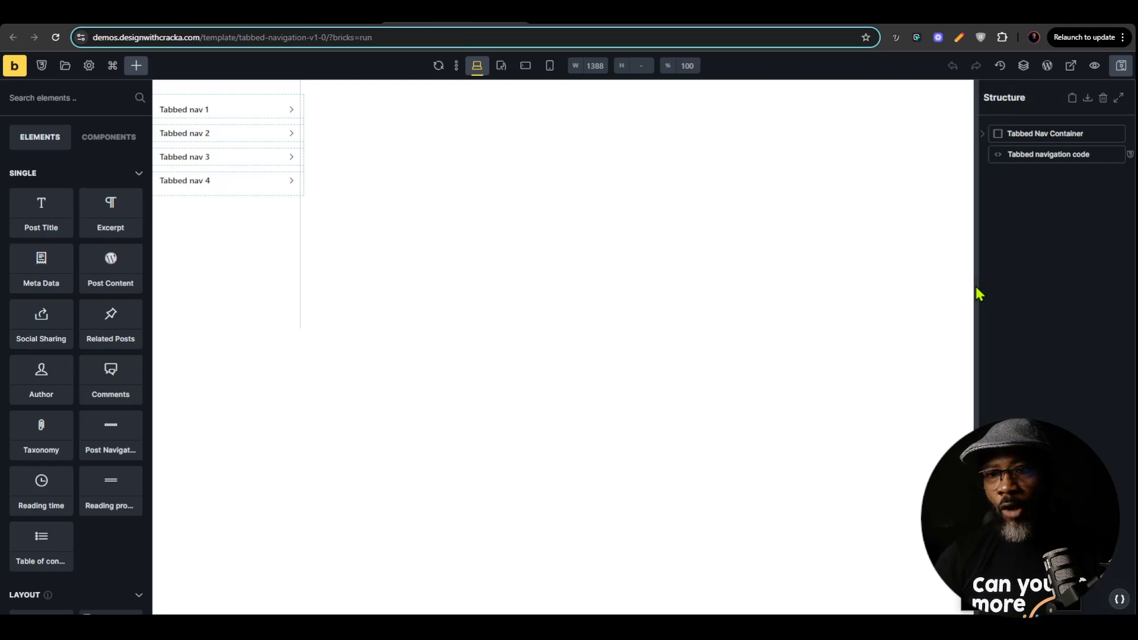
Step: Widen the structure area of the Tabbed Navigation v1.0 template and examine the first tab's button and the tab contents
left_click_drag(978, 294, 820, 304)
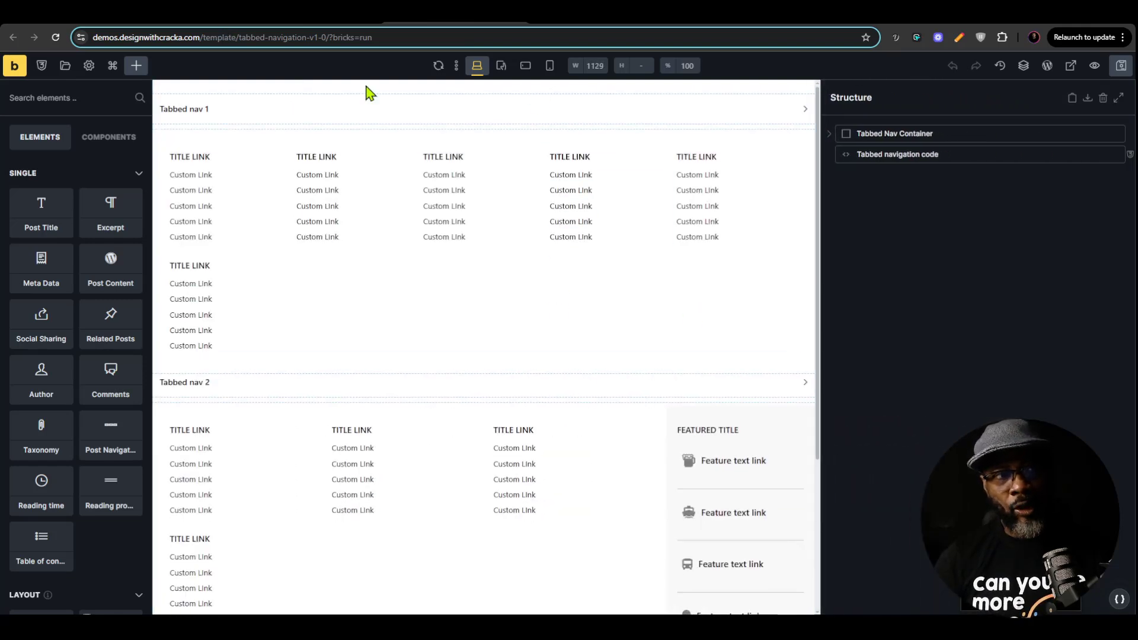
left_click(397, 98)
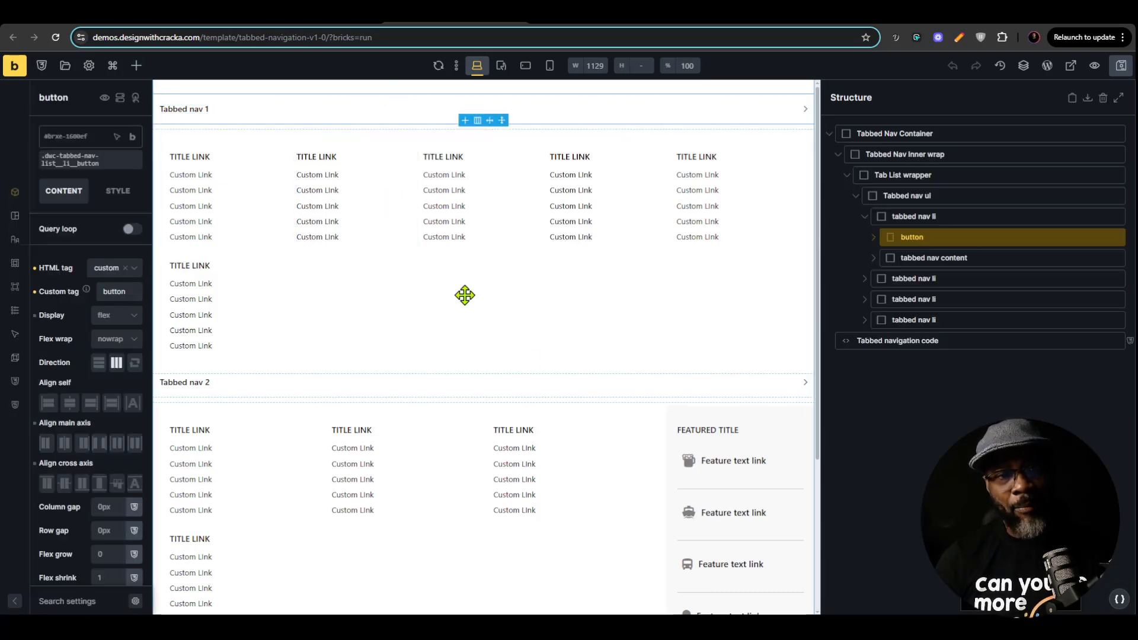
scroll(592, 332, "down", 3)
scroll(590, 328, "up", 3)
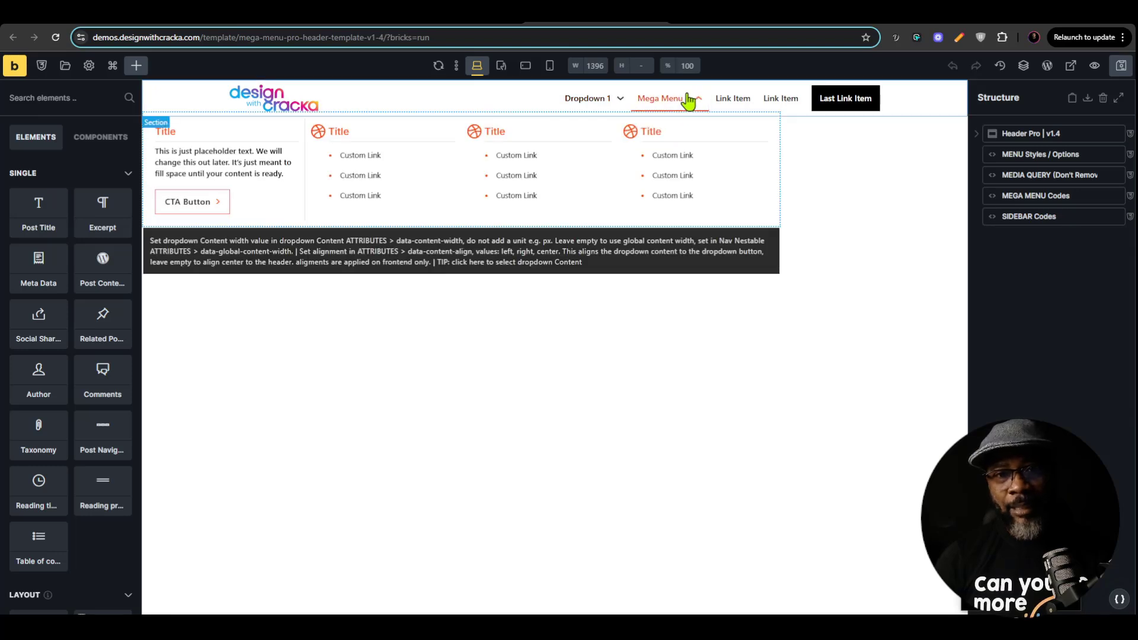
Step: Duplicate the Mega Menu 1 dropdown in the header template and move the copy to first place among the nav items
left_click(689, 107)
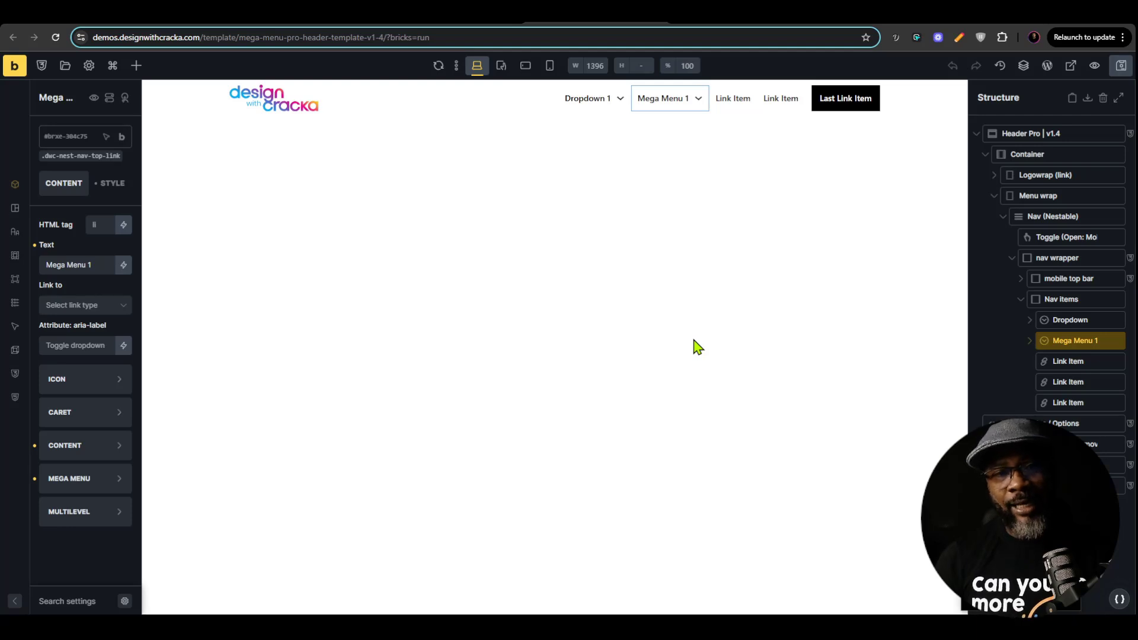
mouse_move(680, 101)
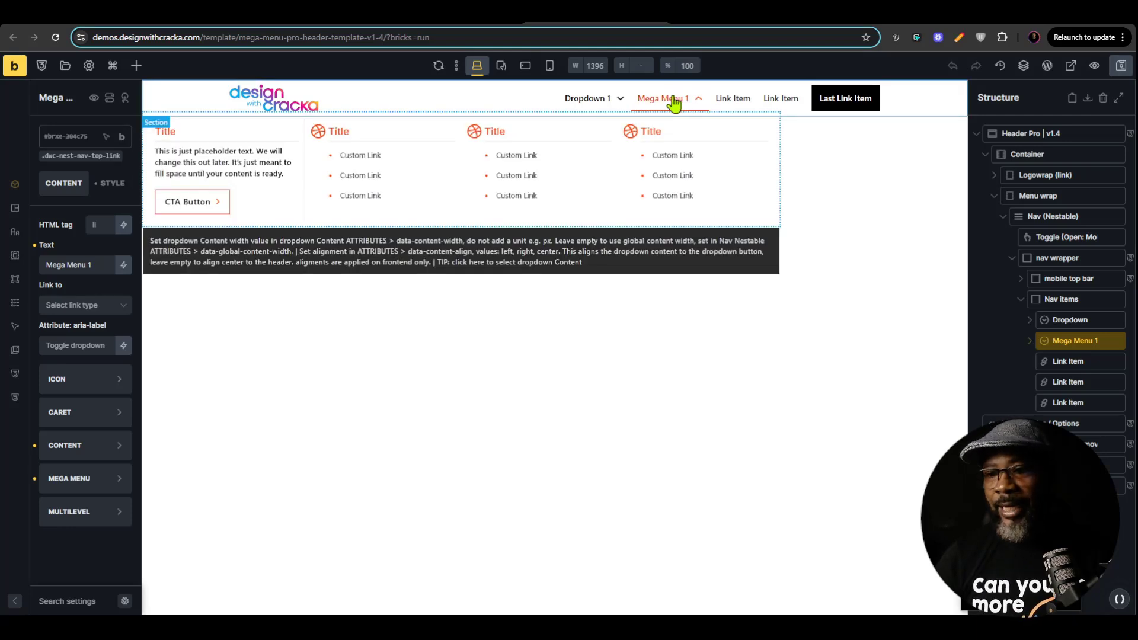
left_click(1030, 341)
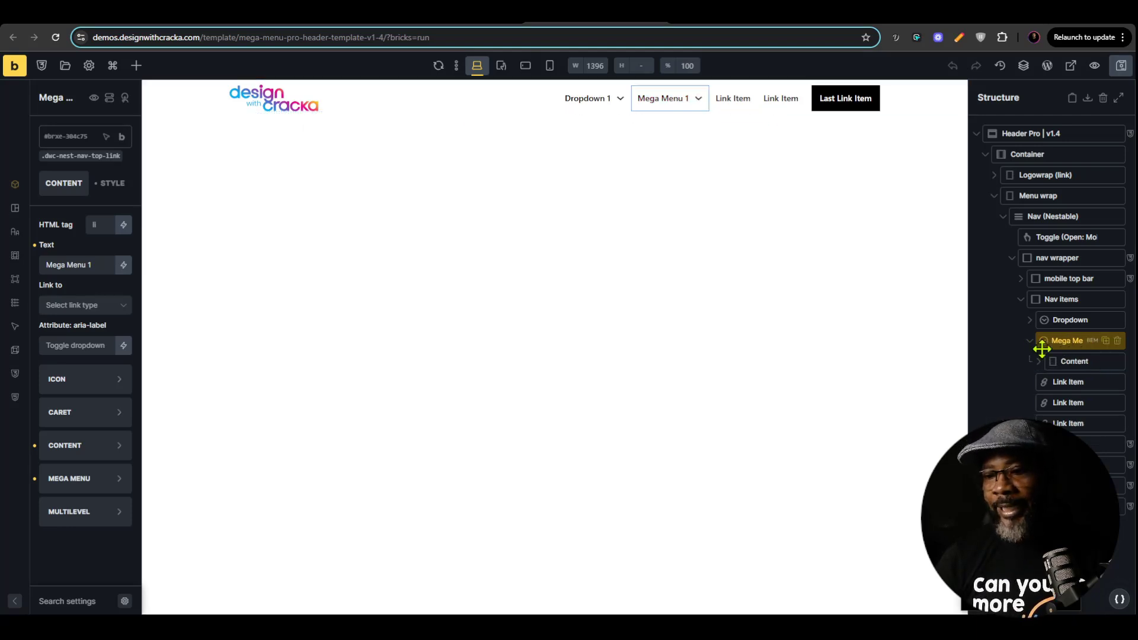
left_click(1030, 341)
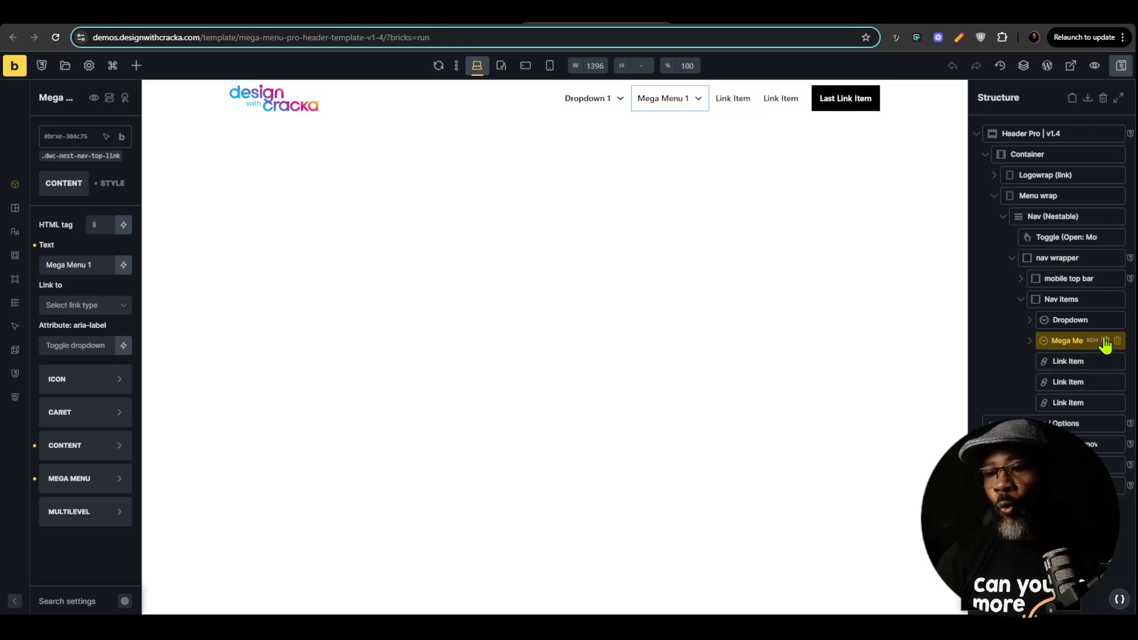
left_click(1105, 342)
left_click_drag(1040, 339, 1055, 320)
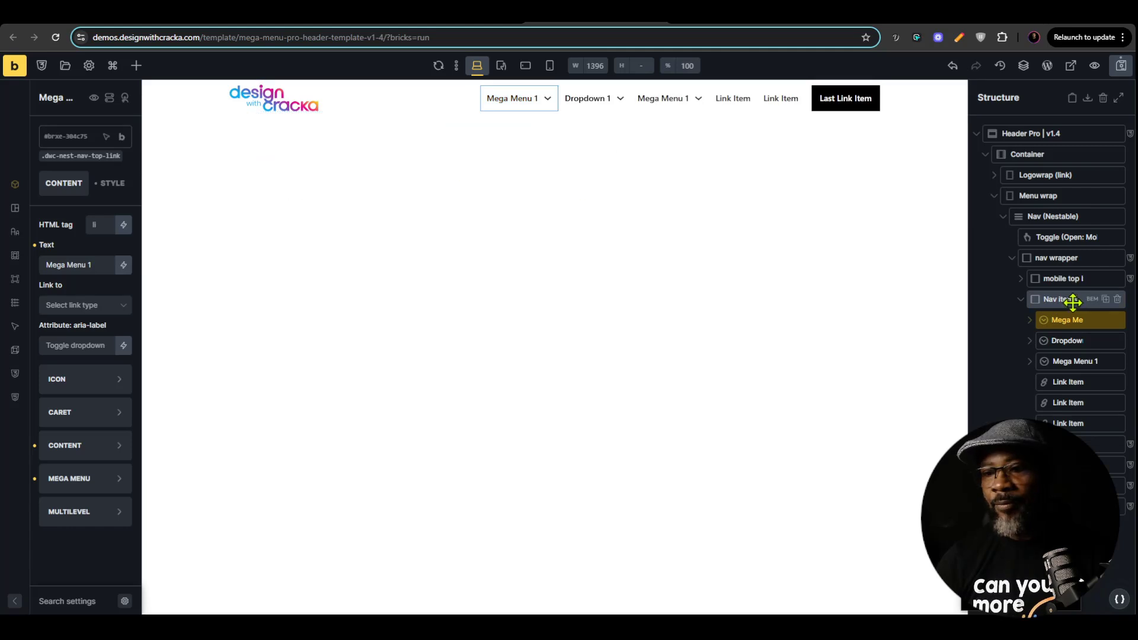
Step: Change the text of the first mega menu item to "Tabbed Mega Menu" and keep its dropdown open on the canvas
left_click(93, 264)
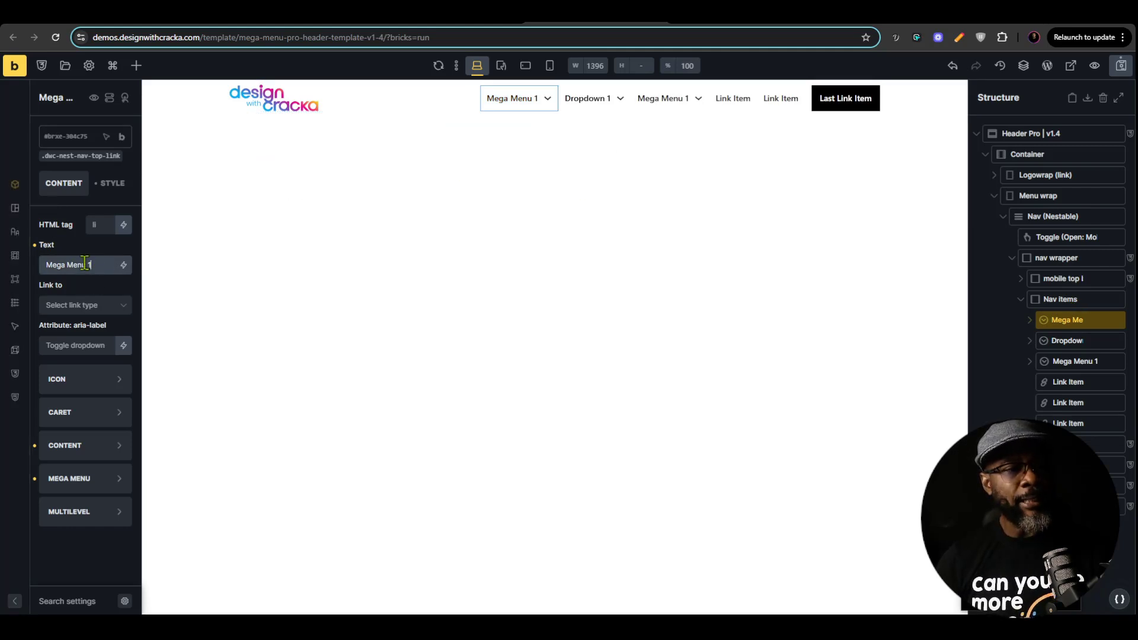
type("Tabb")
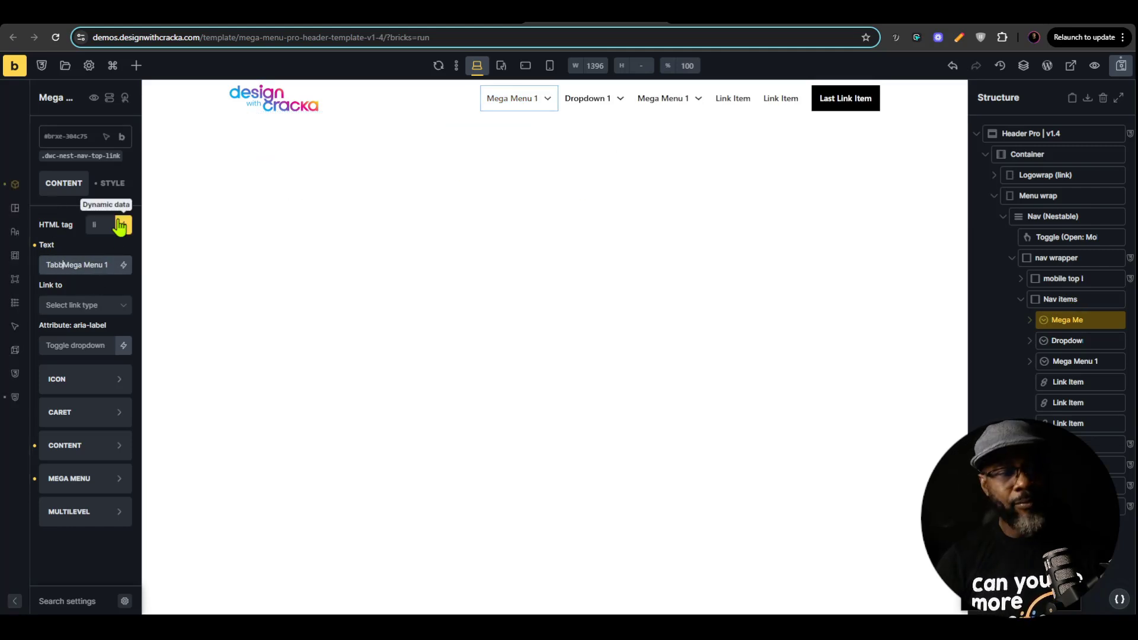
type("ed")
key("End")
key("BackSpace")
left_click(553, 133)
left_click(1065, 319)
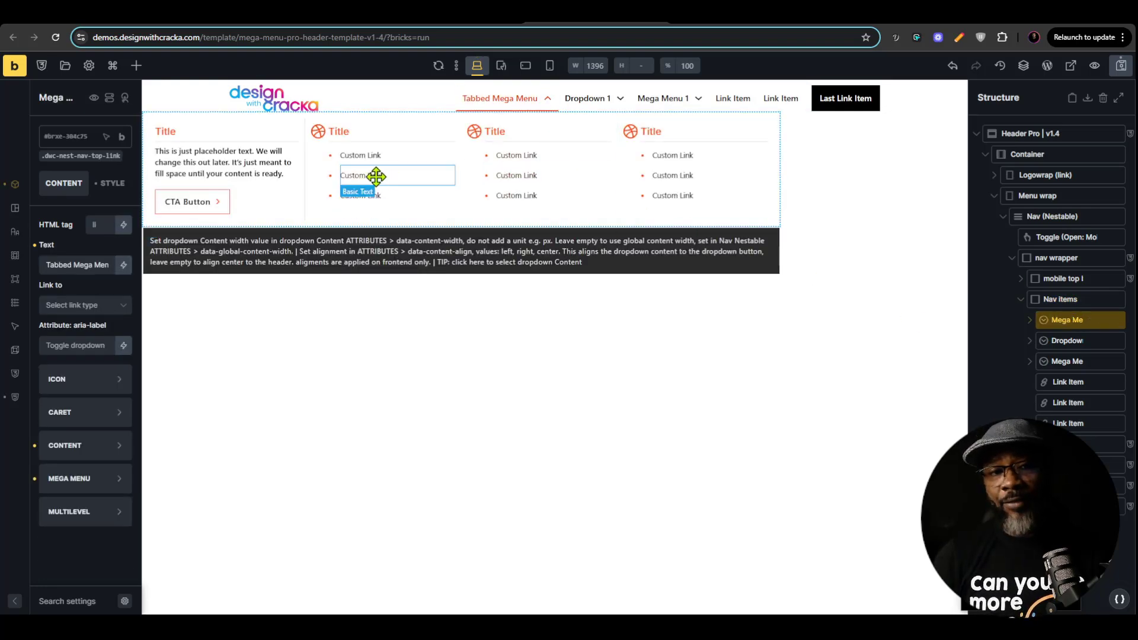
Step: Add a Template element inside the Content of Tabbed Mega Menu and delete the existing container there
left_click(1030, 320)
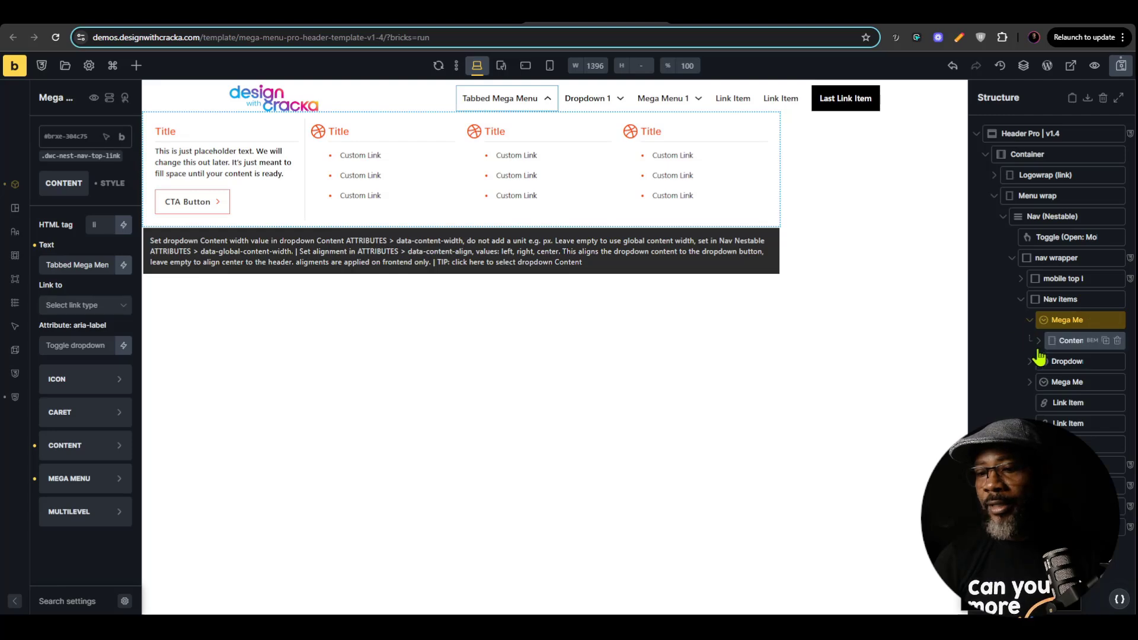
left_click(1039, 344)
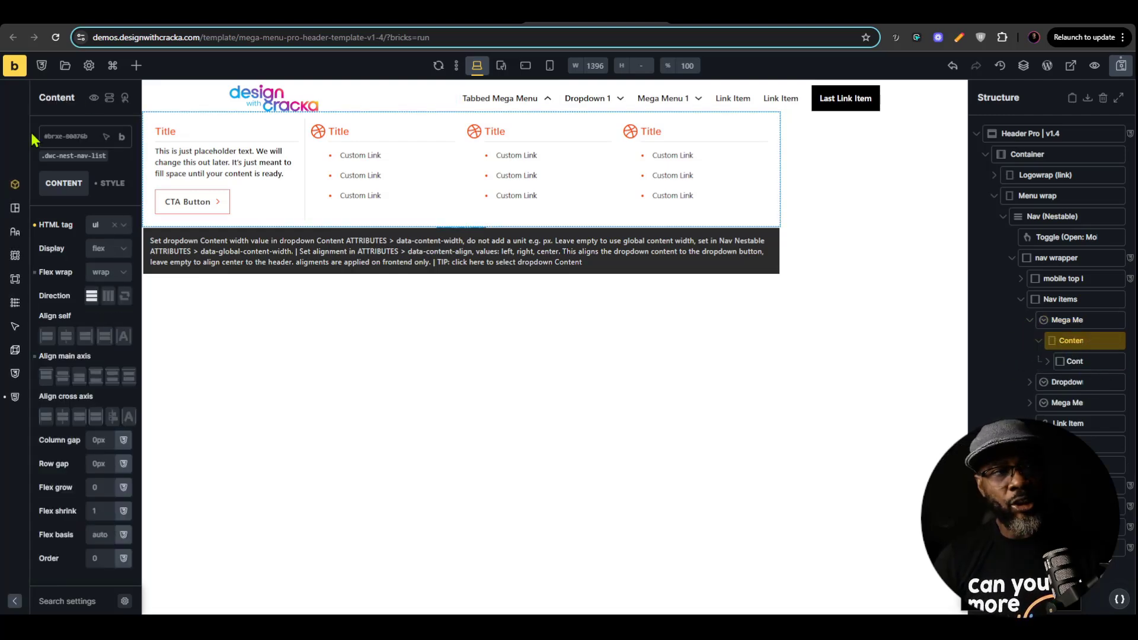
left_click(136, 66)
type("tem")
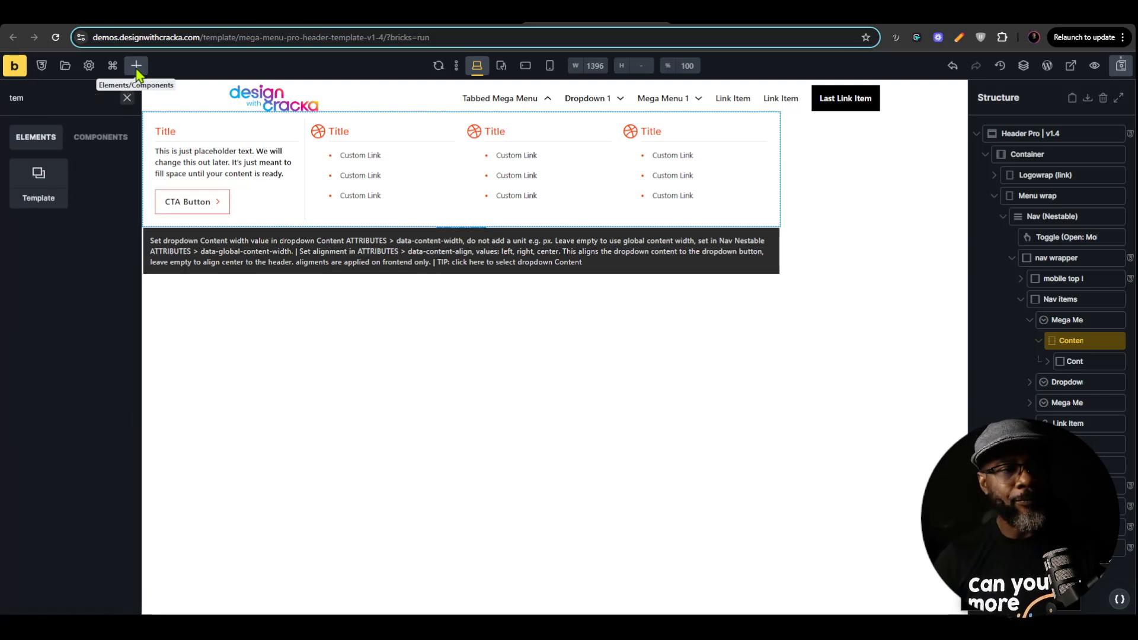
left_click(41, 195)
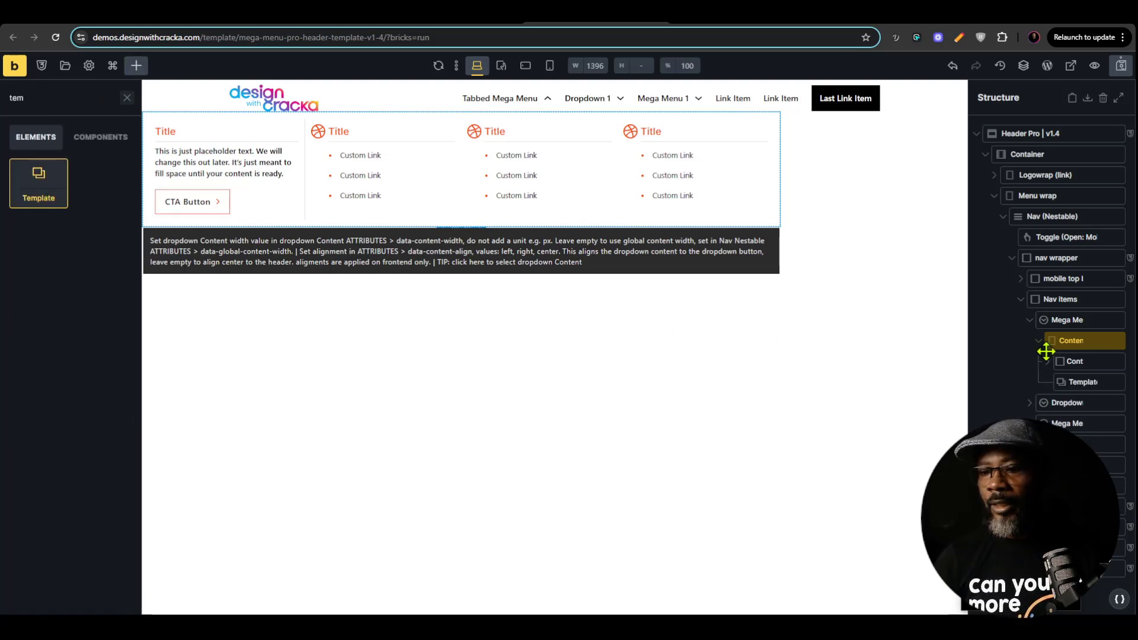
left_click(1116, 362)
left_click(1071, 362)
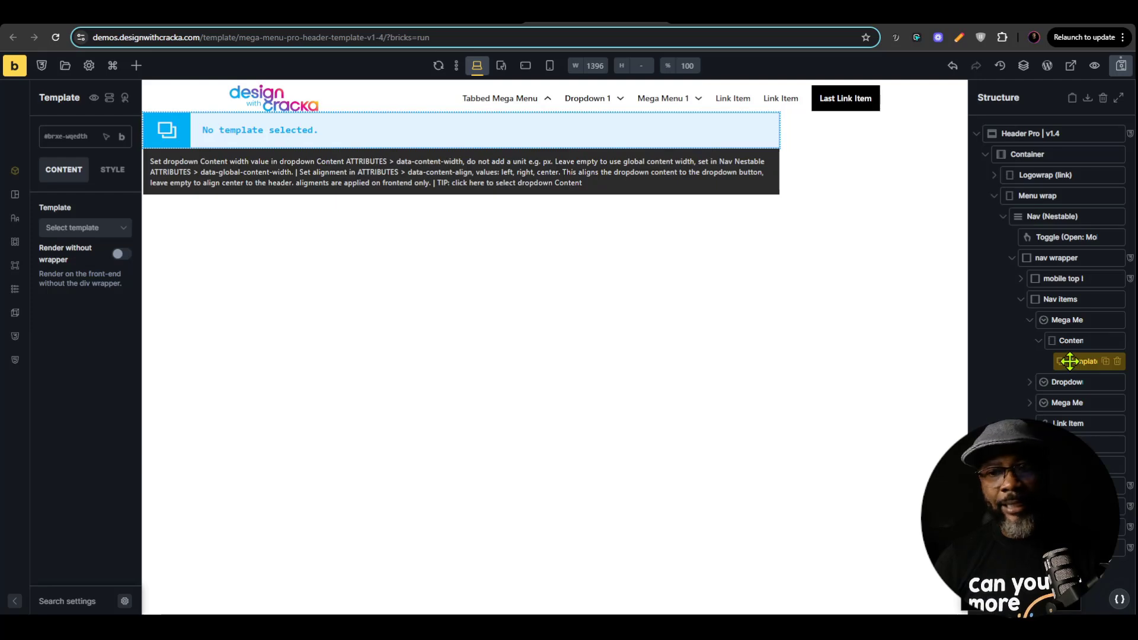
Step: Assign the Tabbed Navigation v1.0 template to the Template element and enable rendering without wrapper
left_click(77, 230)
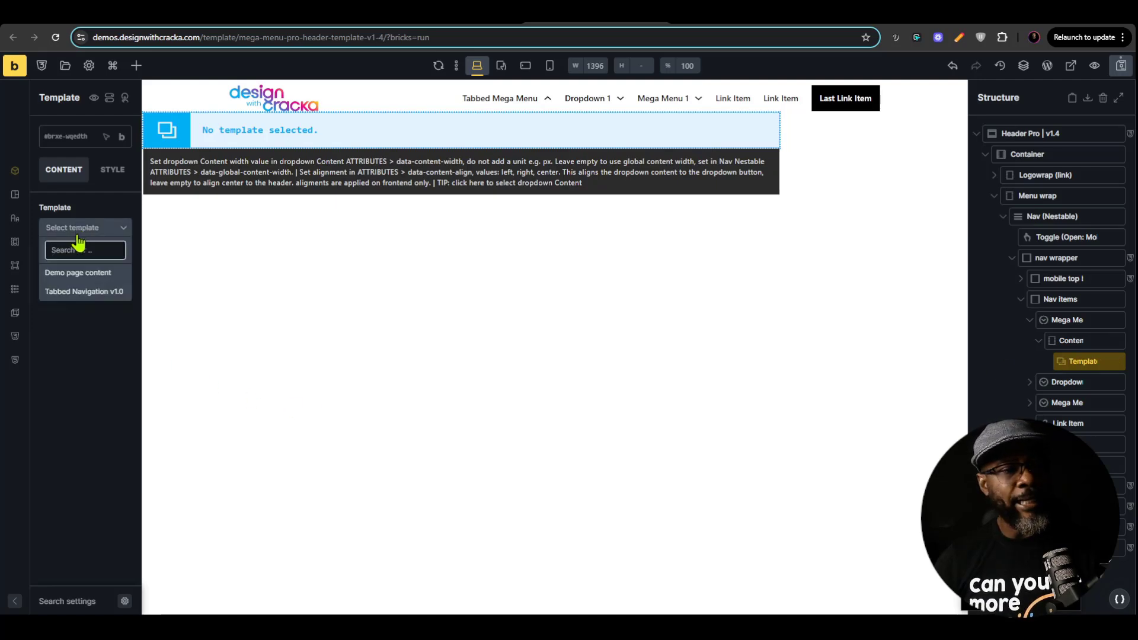
left_click(82, 292)
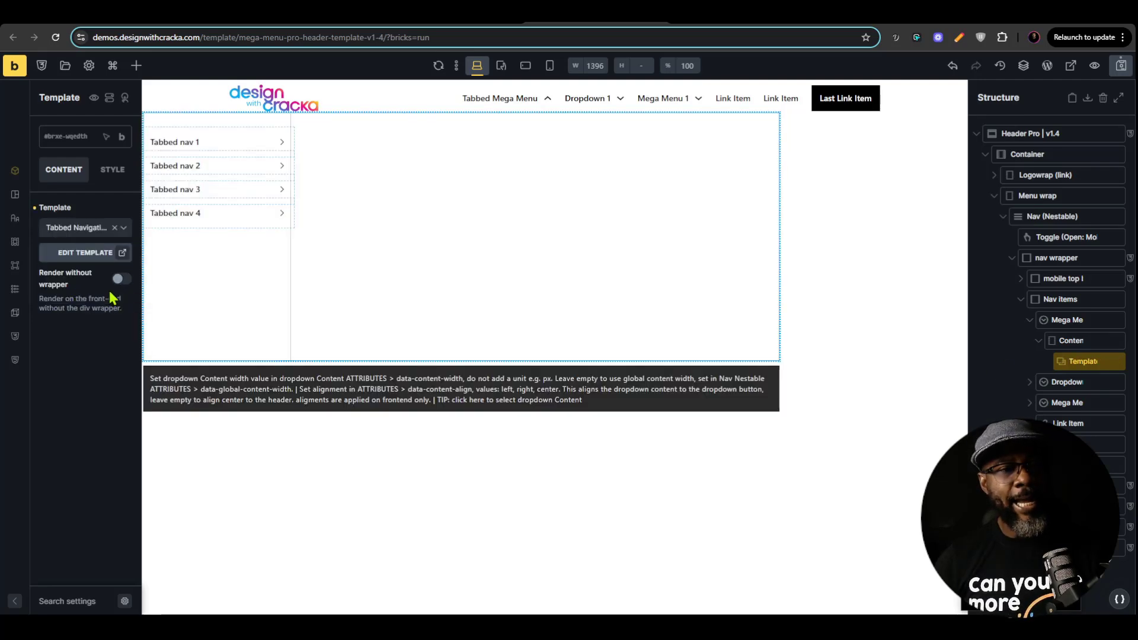
left_click(121, 280)
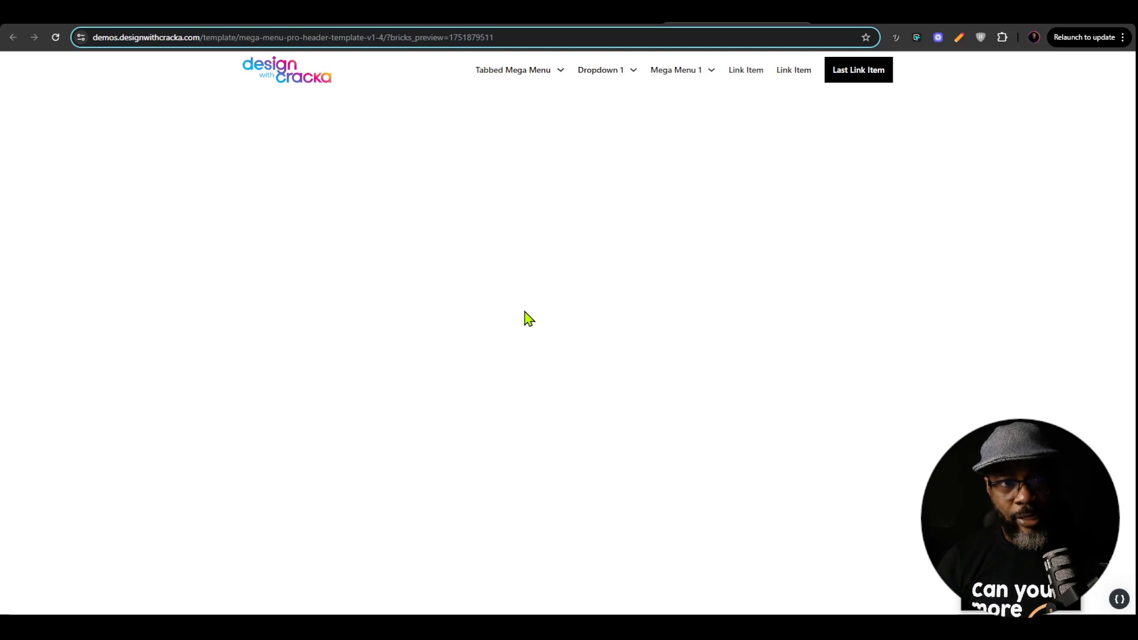
Step: Preview the header on the front end and check the tabs and their contents in Tabbed Mega Menu
mouse_move(523, 71)
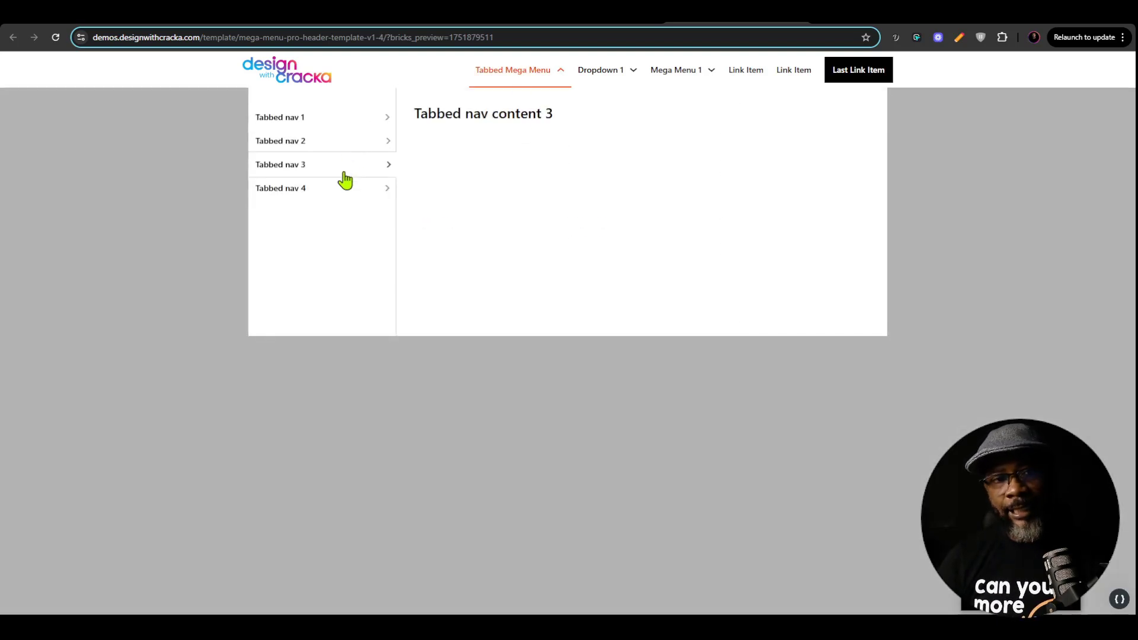
mouse_move(363, 119)
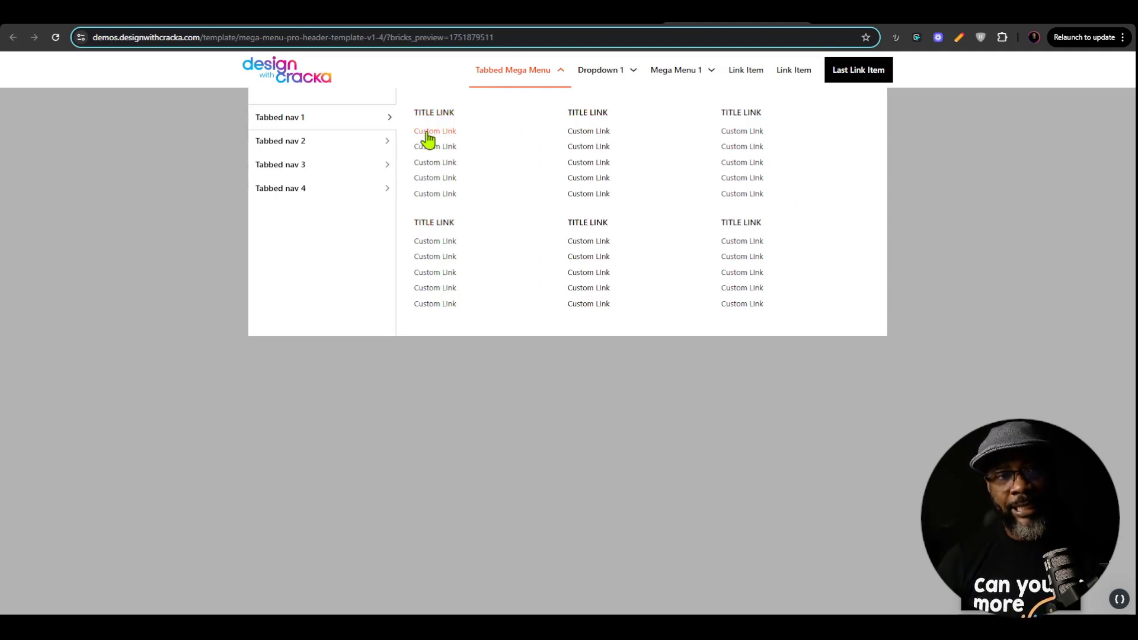
mouse_move(385, 143)
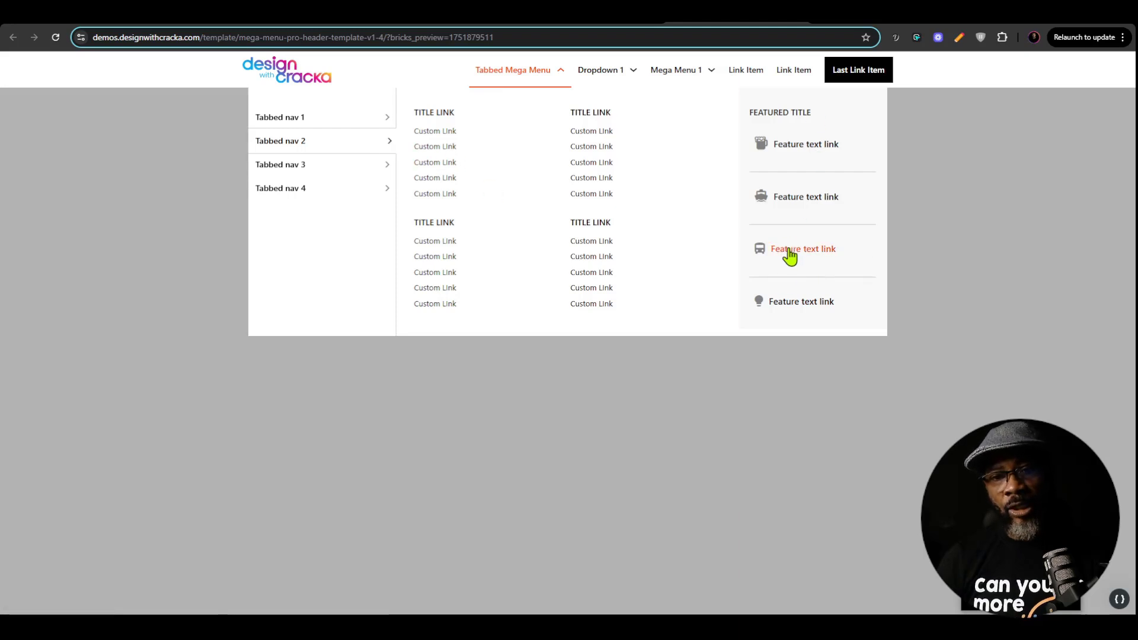
left_click(439, 194)
mouse_move(375, 127)
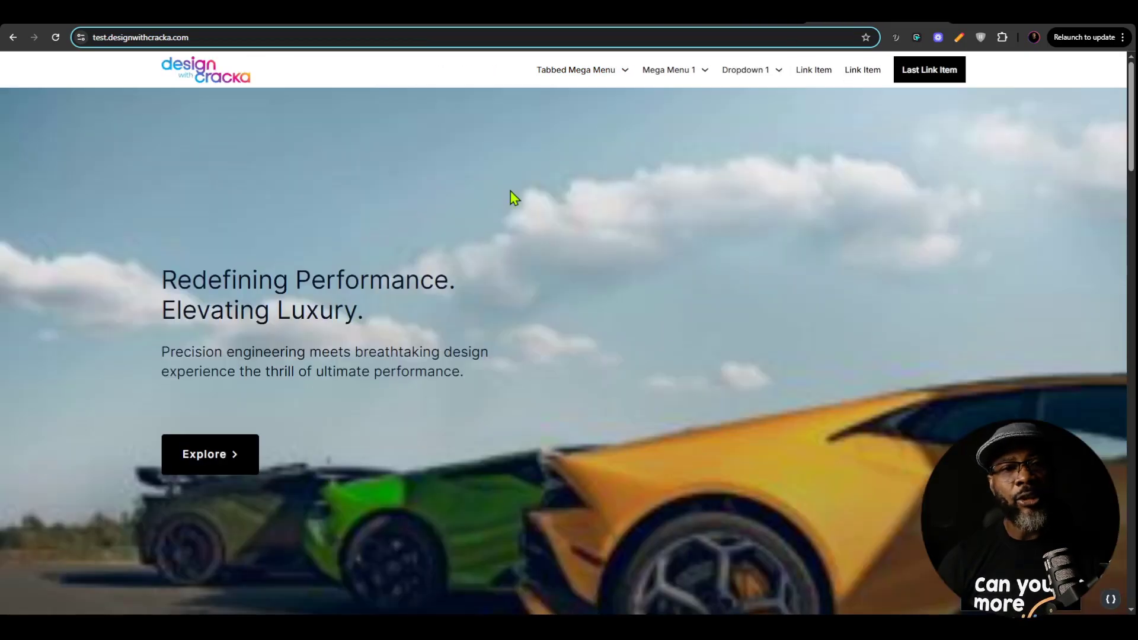
Step: Examine the finished Tabbed Mega Menu on test.designwithcracka.com, going through its category tabs such as Furniture, Cooking and Accessories
mouse_move(558, 68)
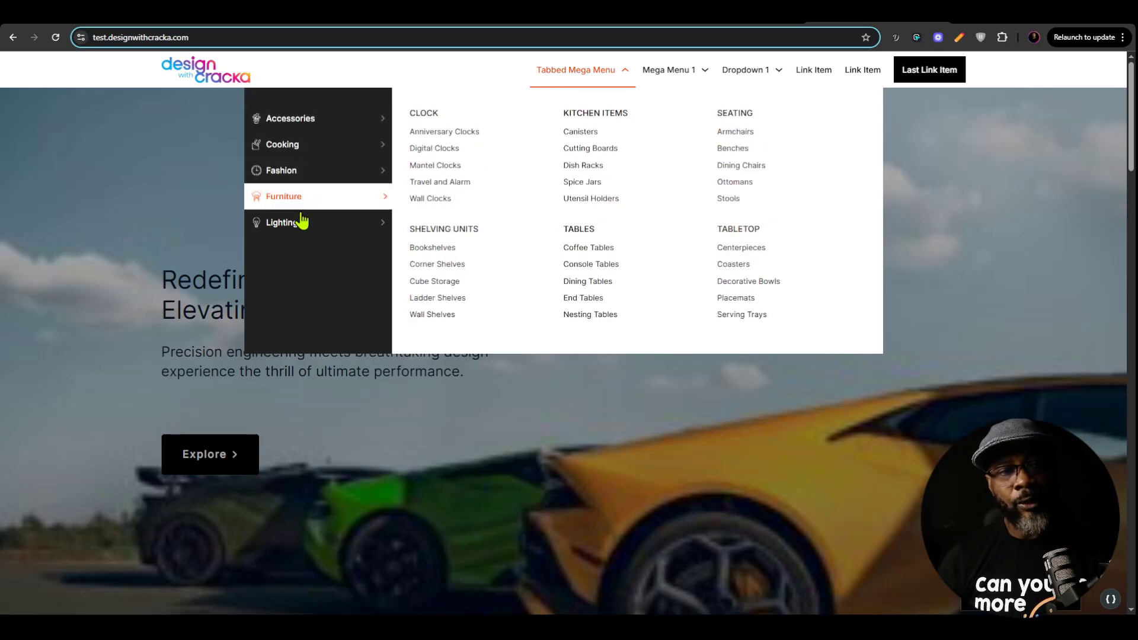
mouse_move(302, 216)
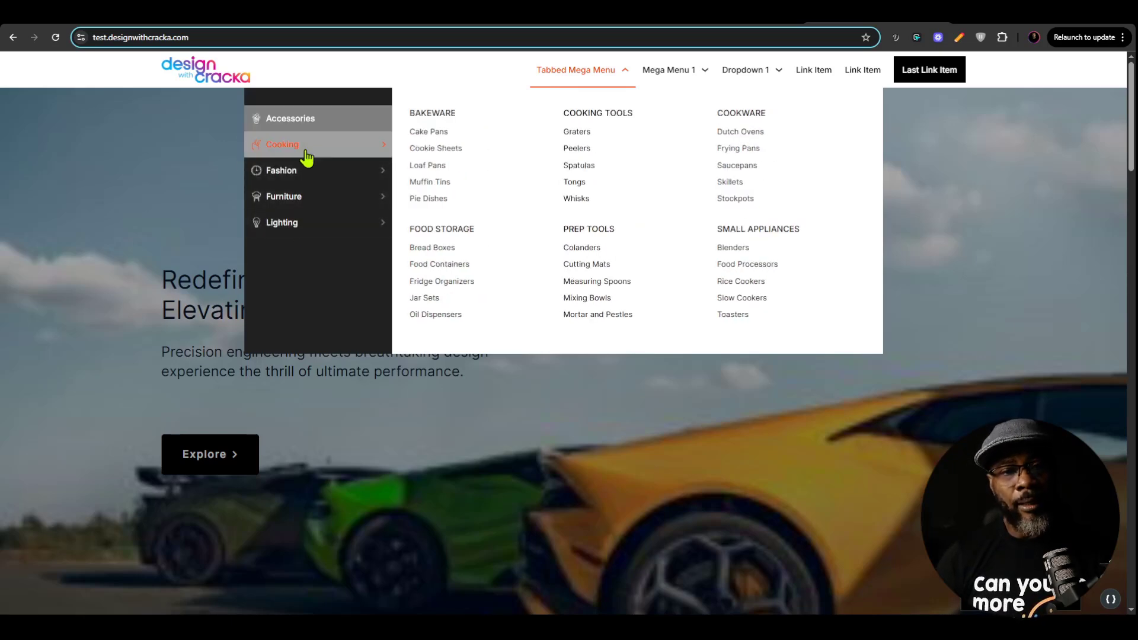
mouse_move(310, 131)
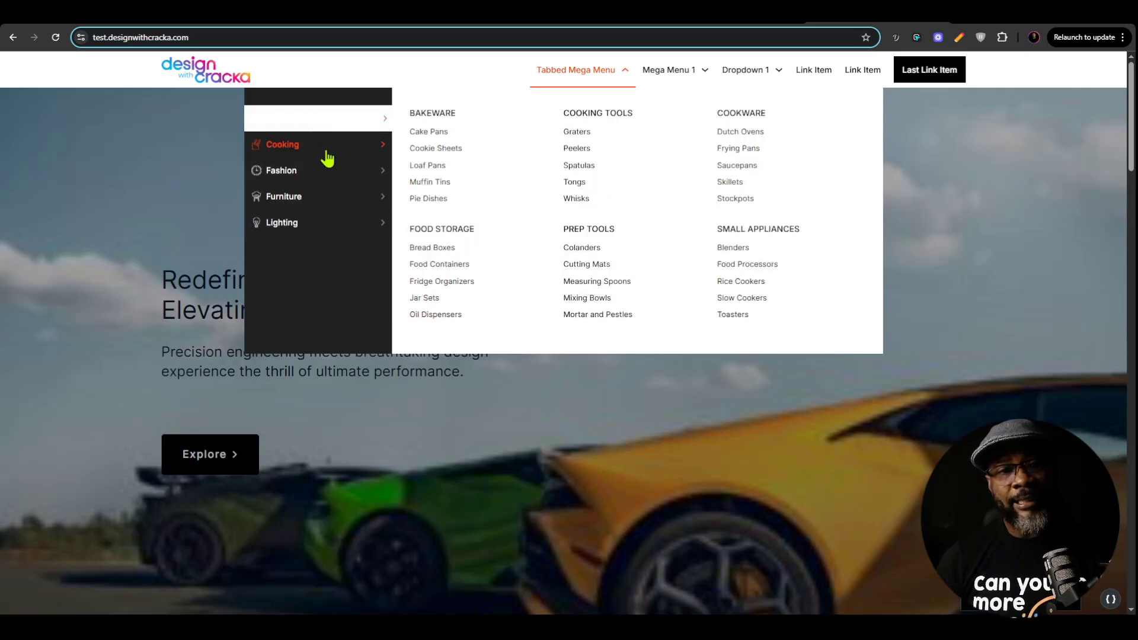
mouse_move(327, 178)
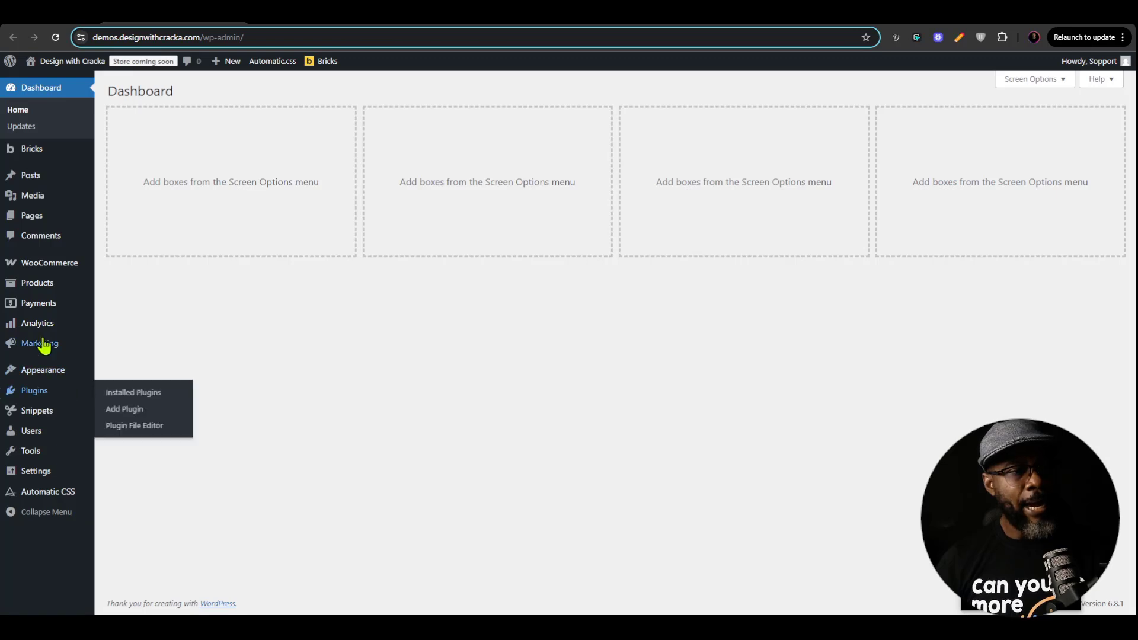
Step: Open the product categories list and compare its parent-child hierarchy with the Tabbed Mega Menu on test.designwithcracka.com
mouse_move(37, 290)
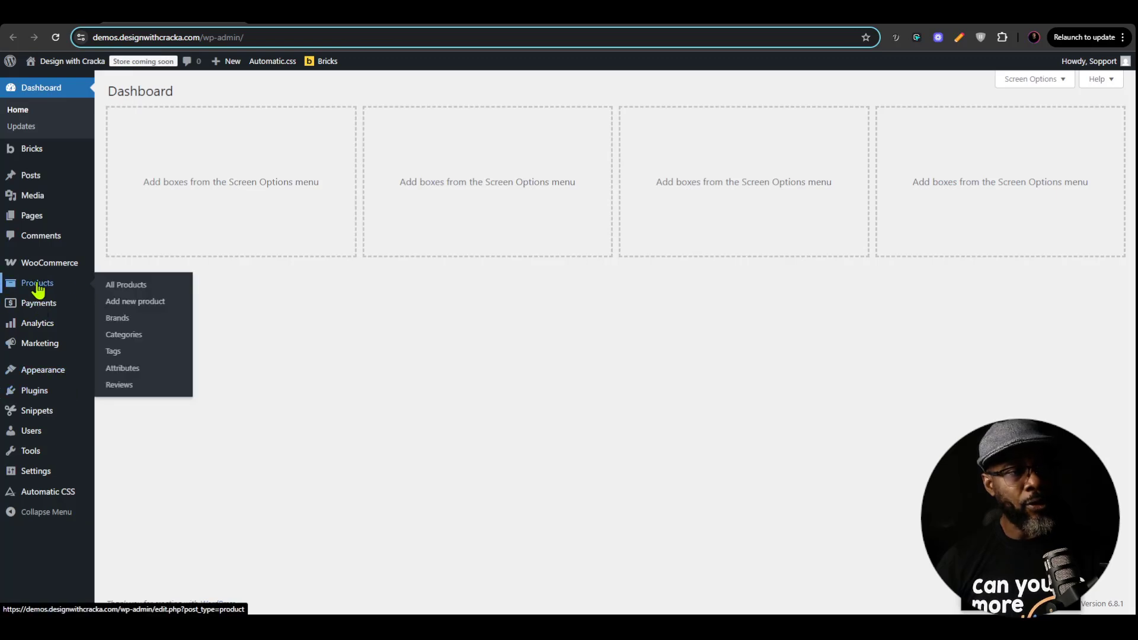
left_click(141, 336)
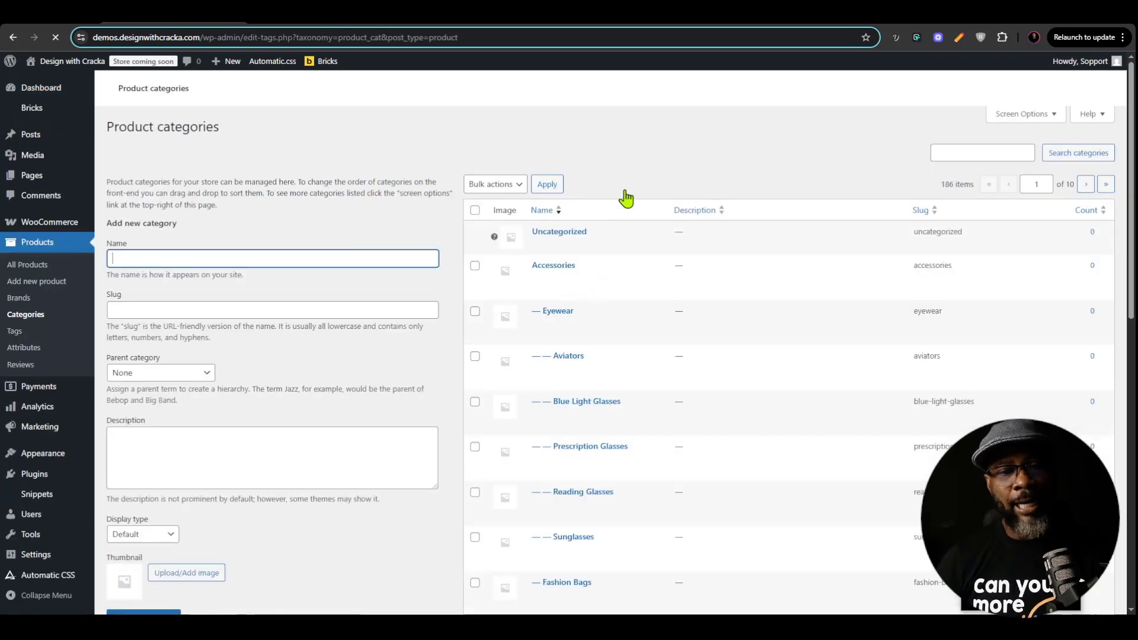
scroll(623, 196, "down", 5)
scroll(584, 427, "up", 4)
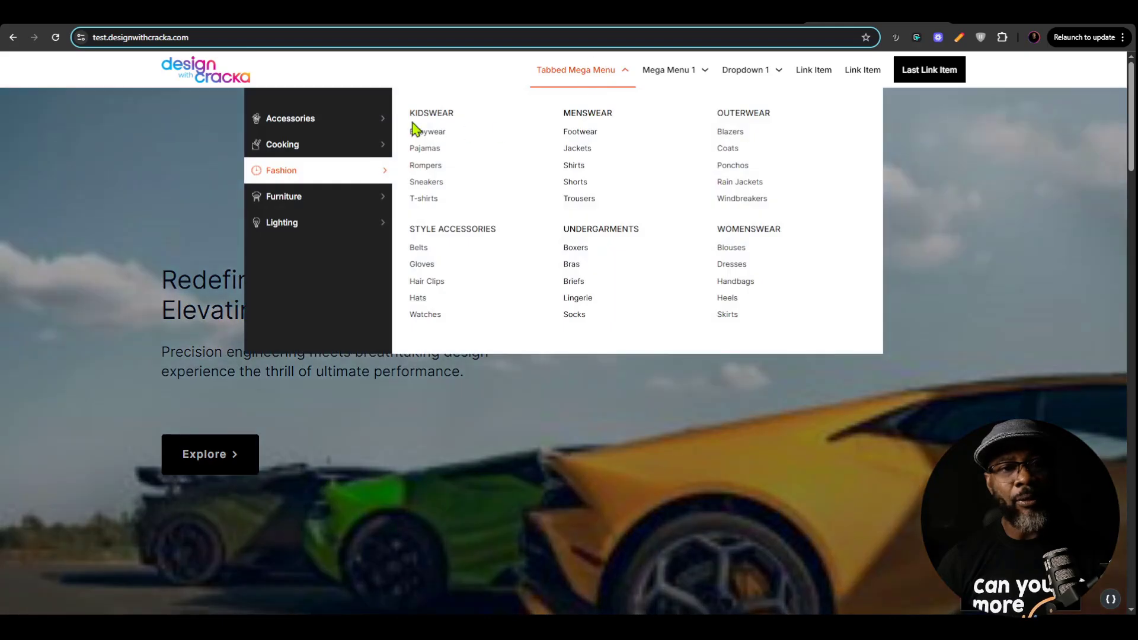
mouse_move(325, 126)
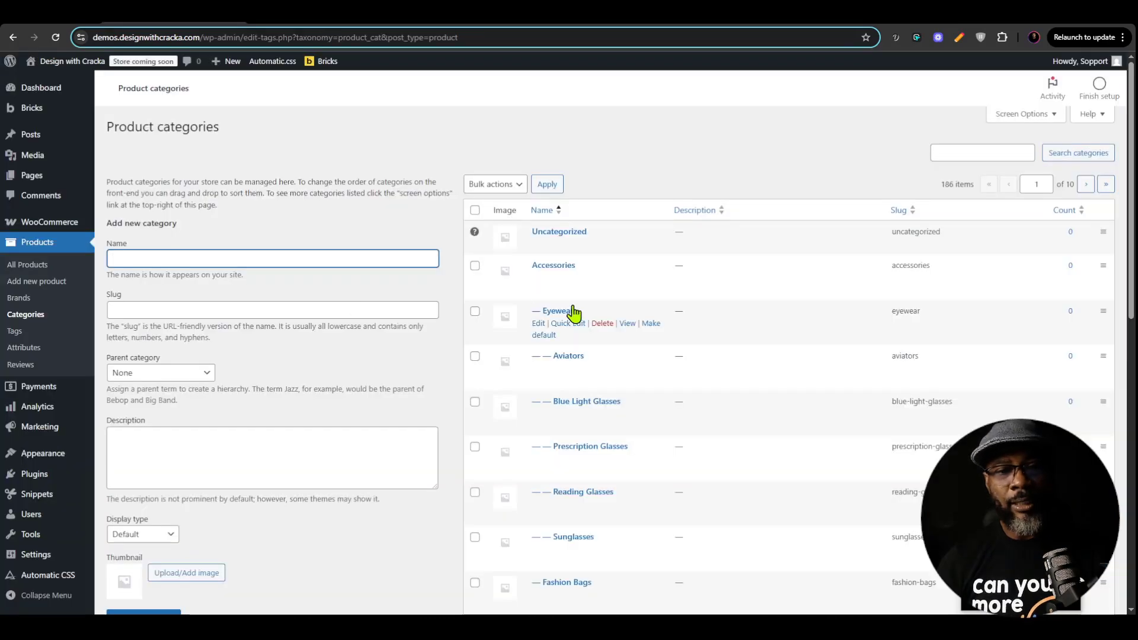
scroll(564, 323, "down", 2)
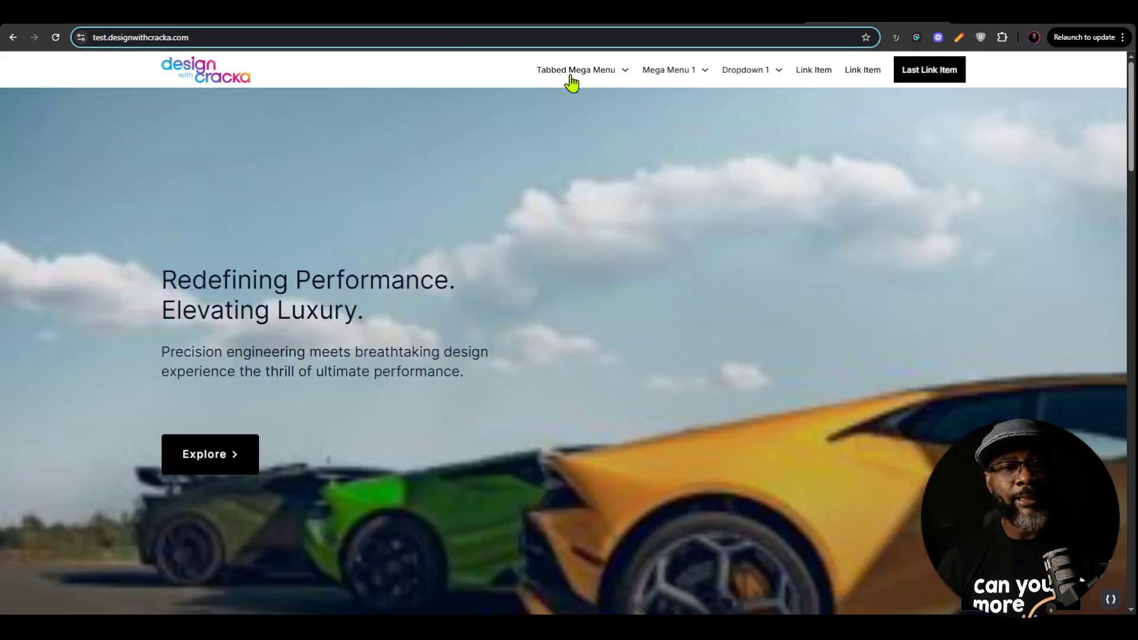
mouse_move(526, 97)
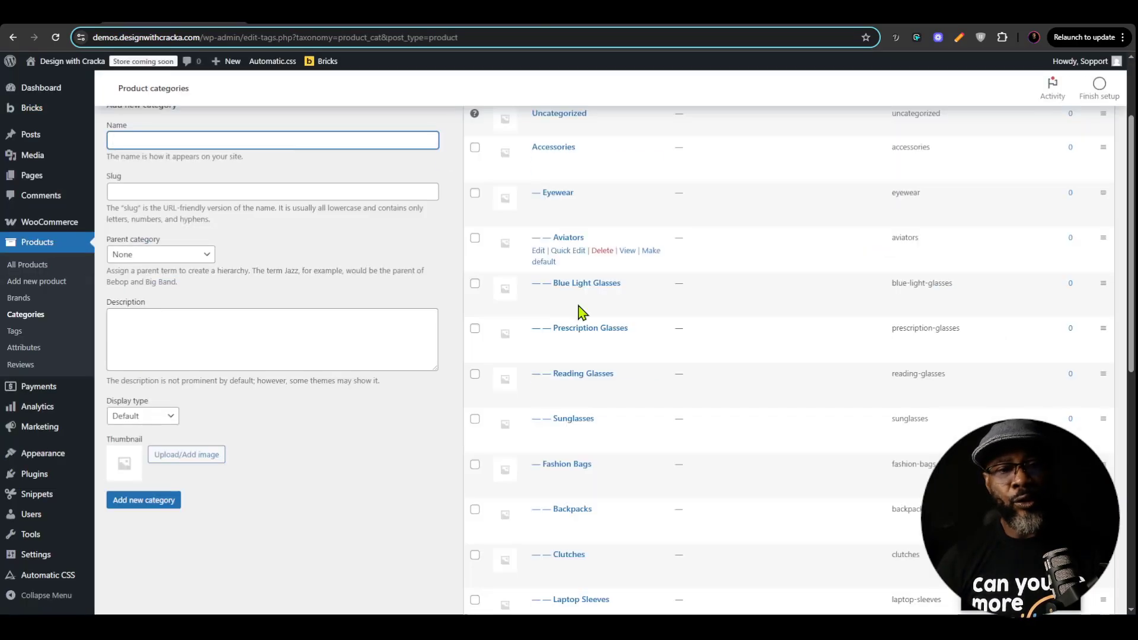
scroll(580, 312, "down", 6)
scroll(569, 406, "up", 8)
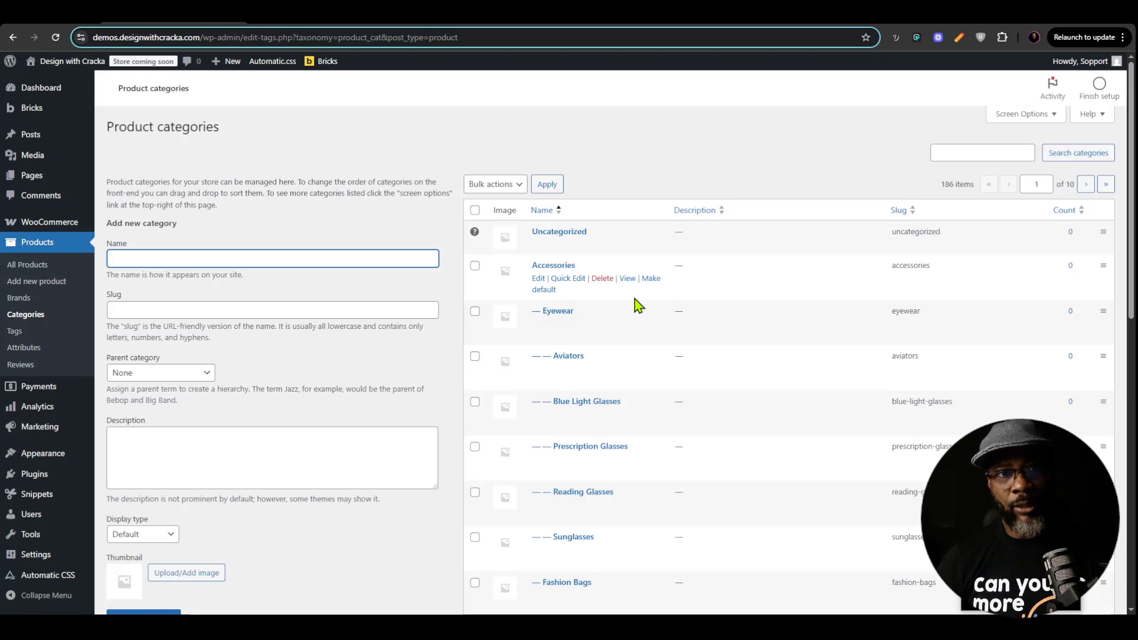
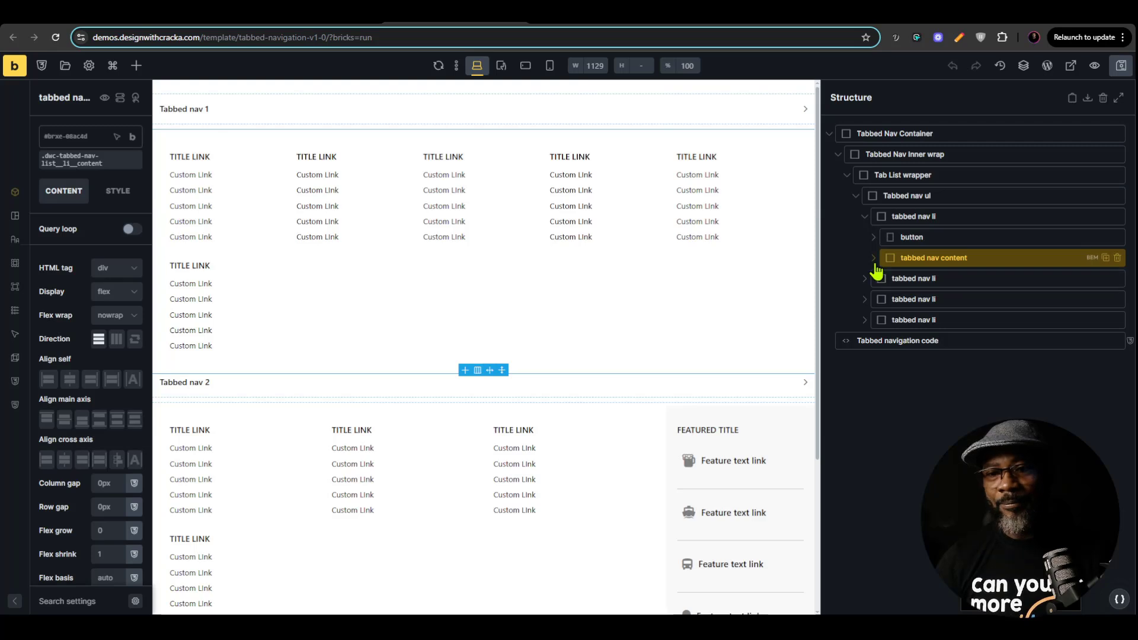
Step: Examine the nested structure of the first tabbed nav li, down to the static block li items in its Static grid ul
left_click(947, 262)
left_click(947, 276)
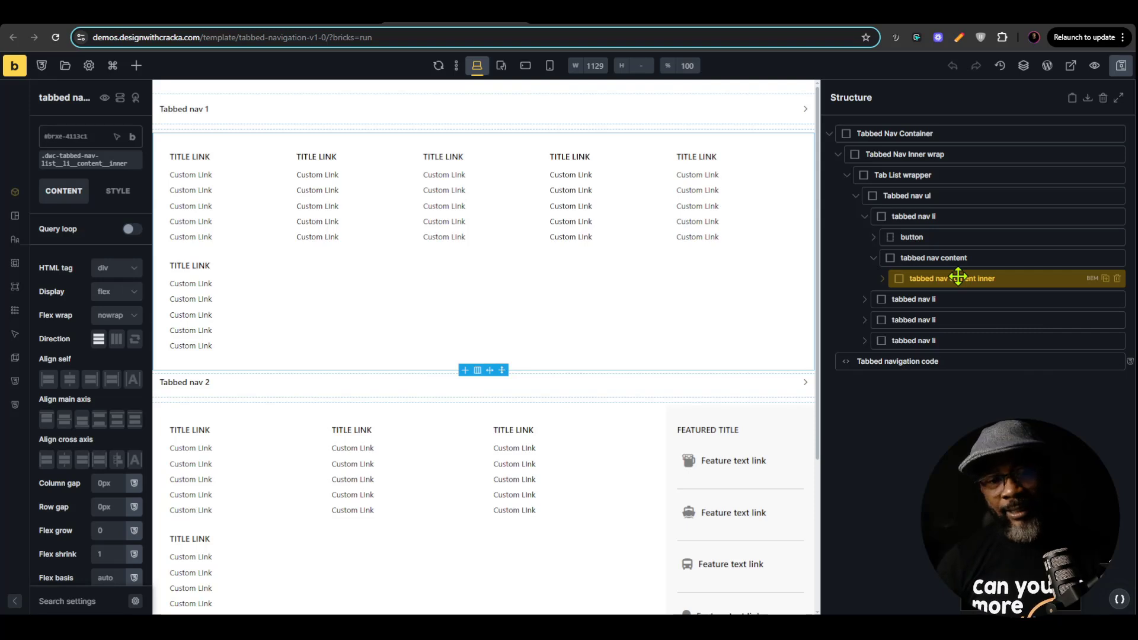
left_click(881, 279)
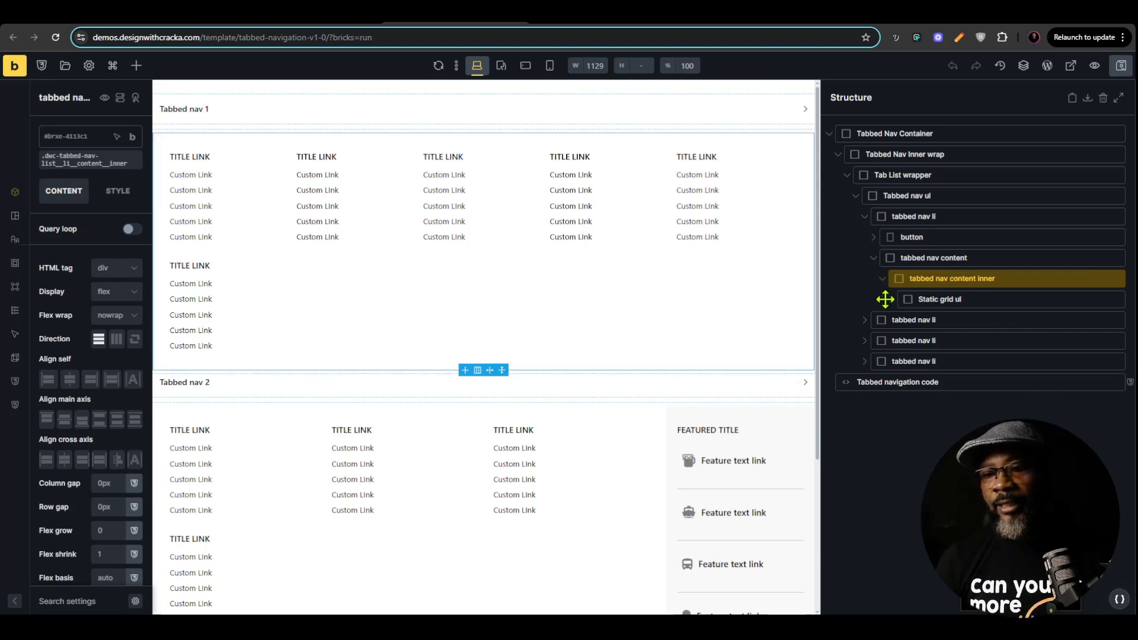
left_click(959, 299)
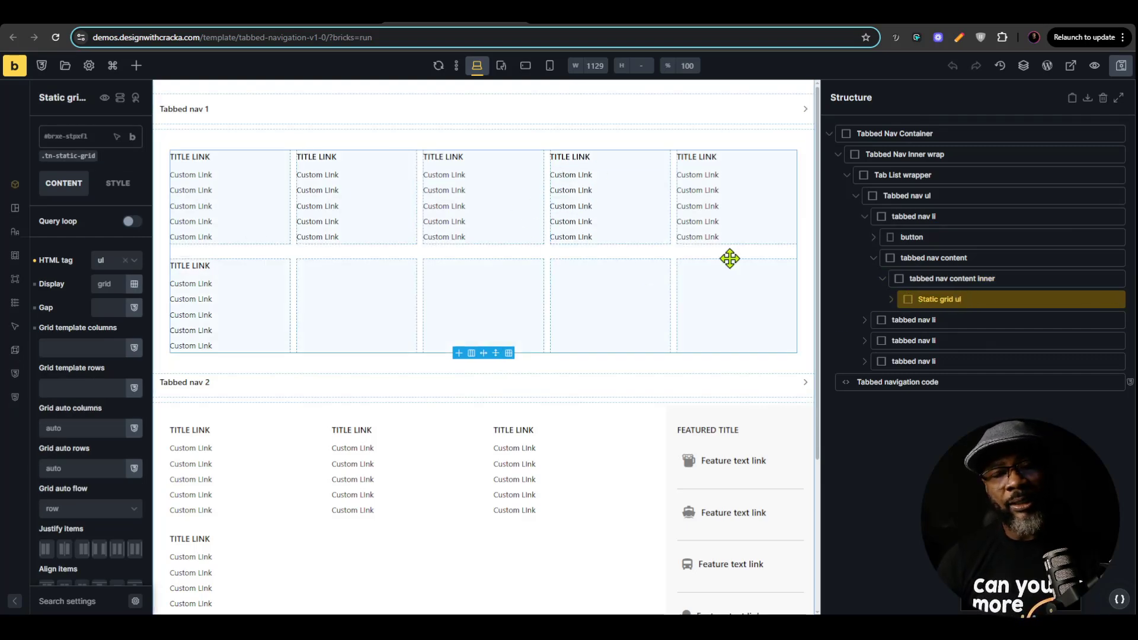
left_click(890, 299)
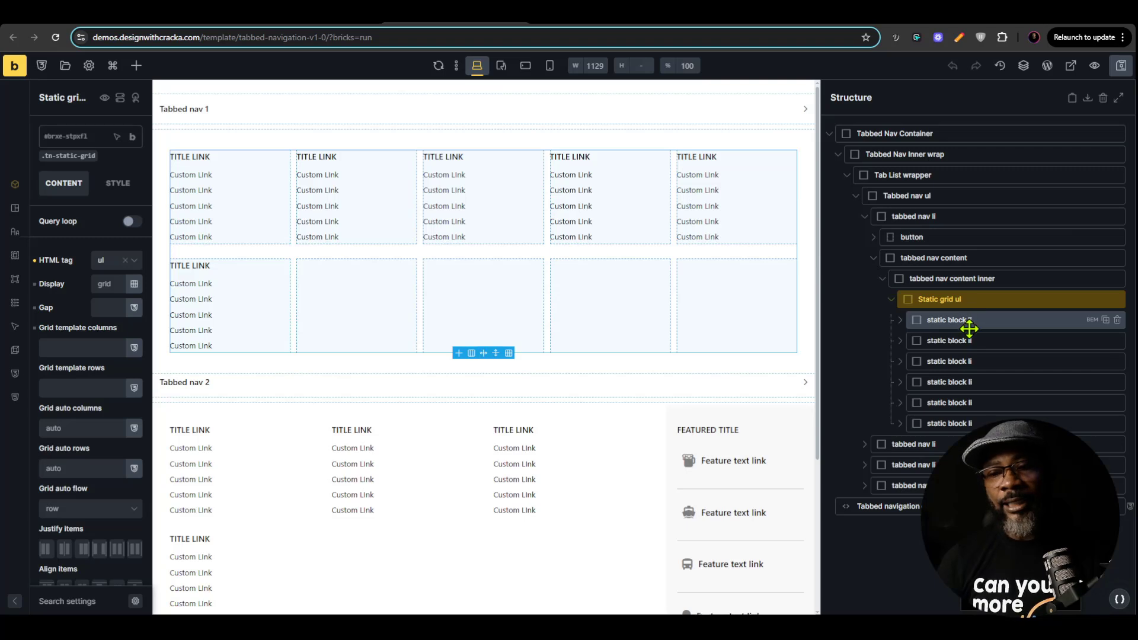
left_click_drag(969, 329, 963, 374)
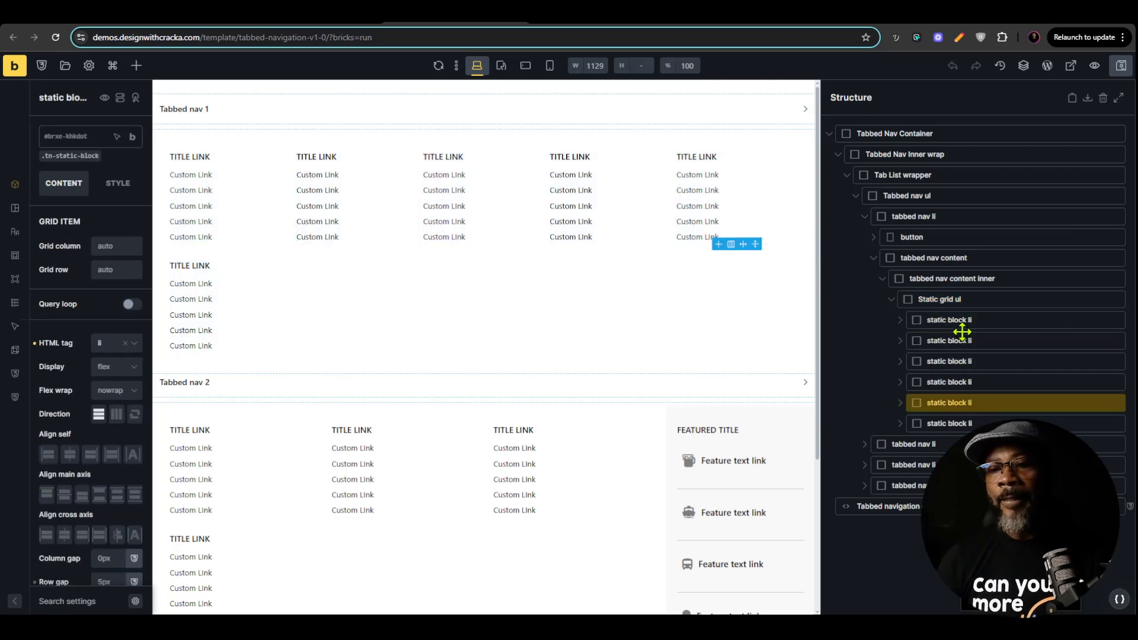
Step: Delete the last two tabbed nav li items, keeping Tabbed nav 1 and 2, and inspect the second tab's structure
left_click(864, 218)
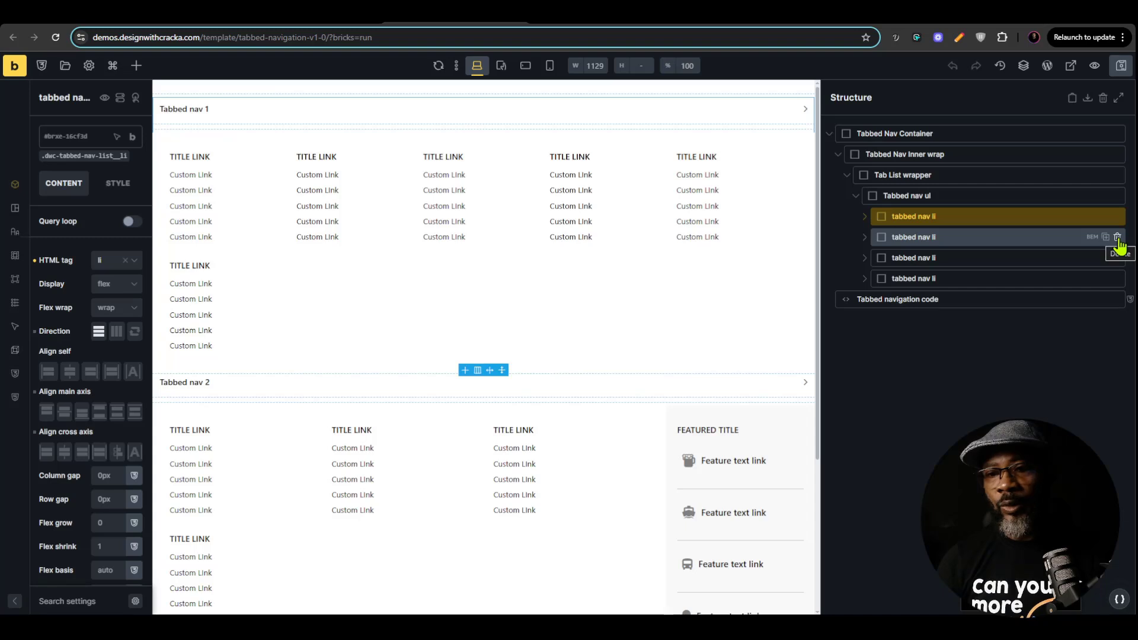
left_click(1117, 258)
left_click(1117, 258)
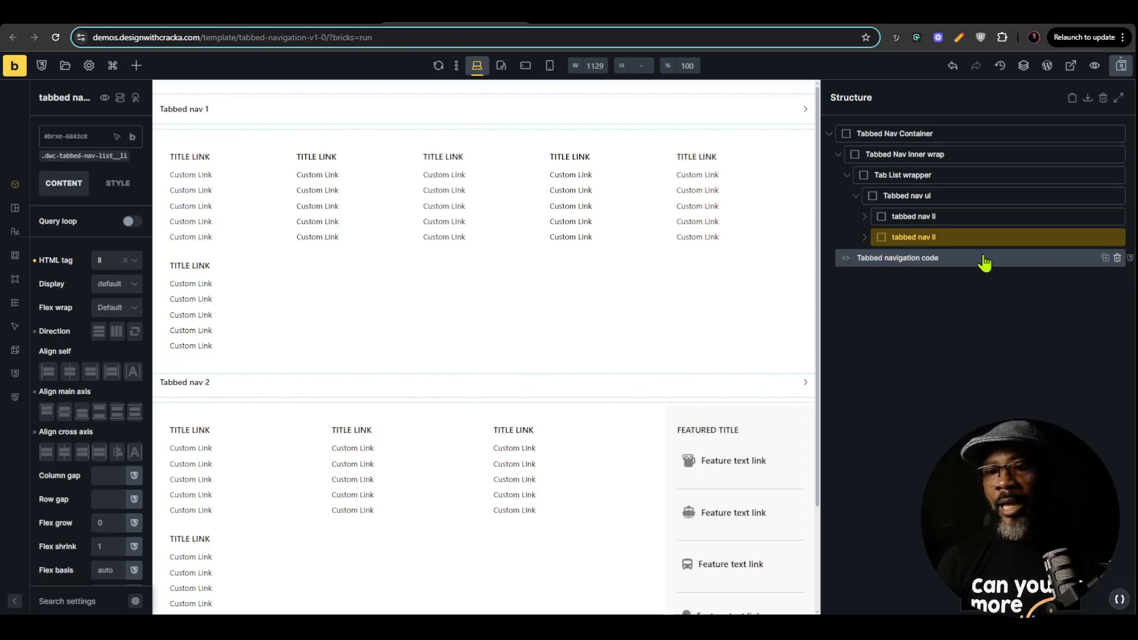
left_click(894, 237)
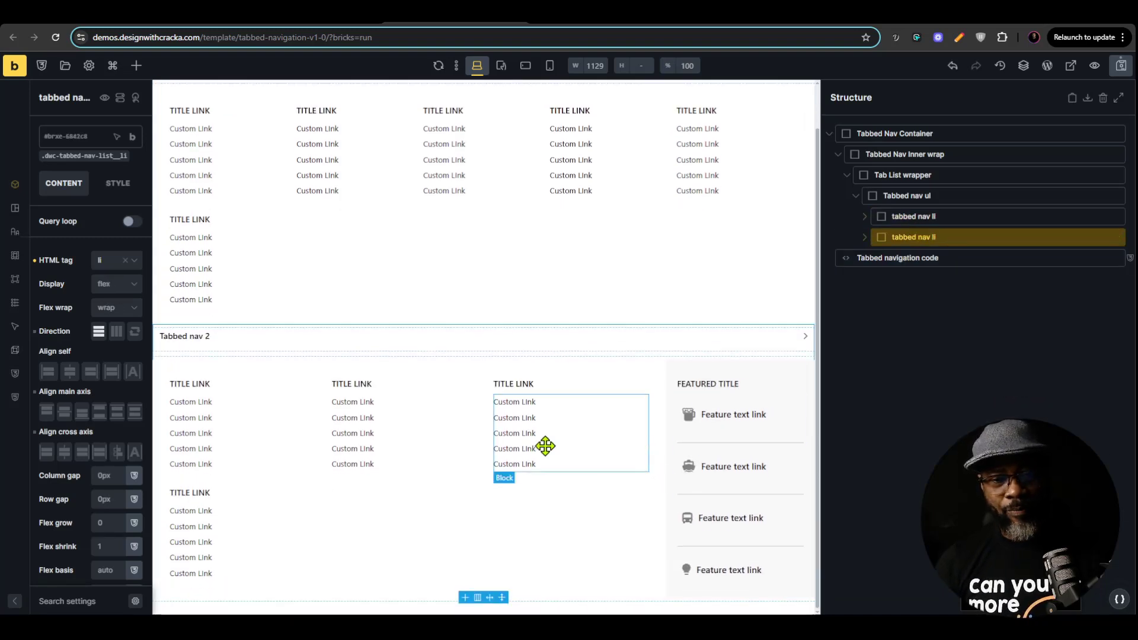
left_click(864, 237)
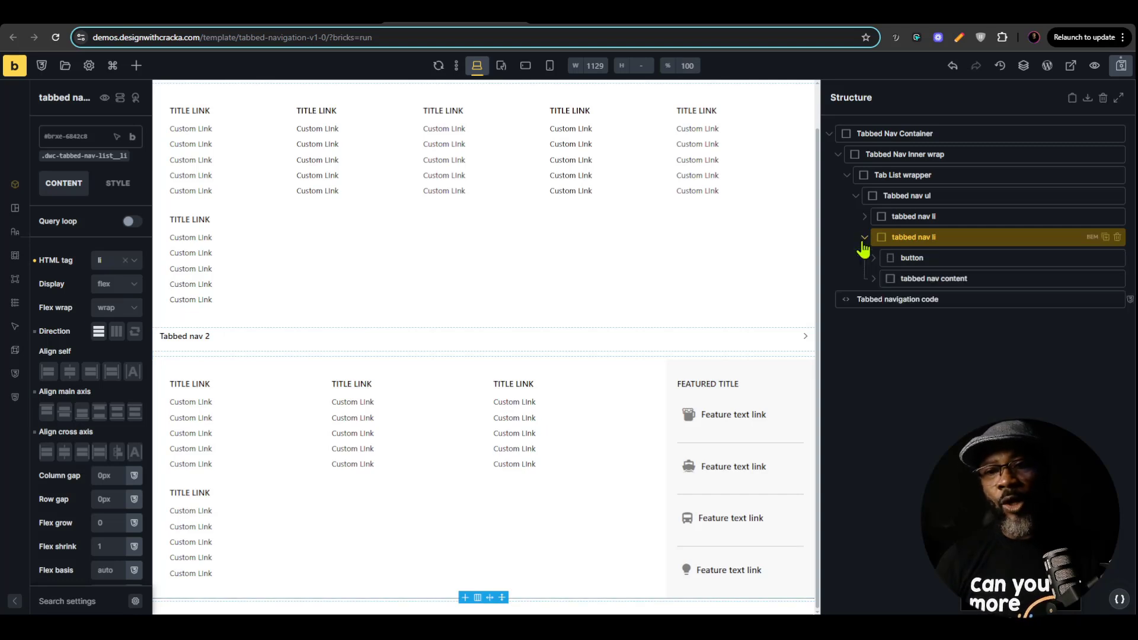
left_click(864, 237)
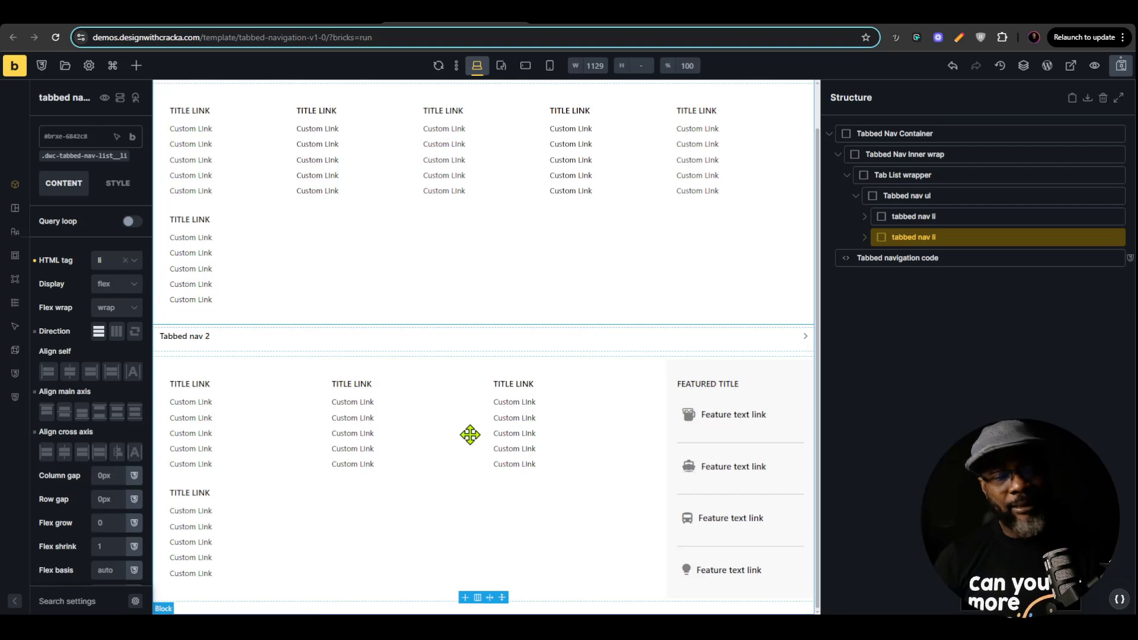
Step: Delete every static block li except the first from the Static grid ul of Tabbed nav 1
left_click(922, 216)
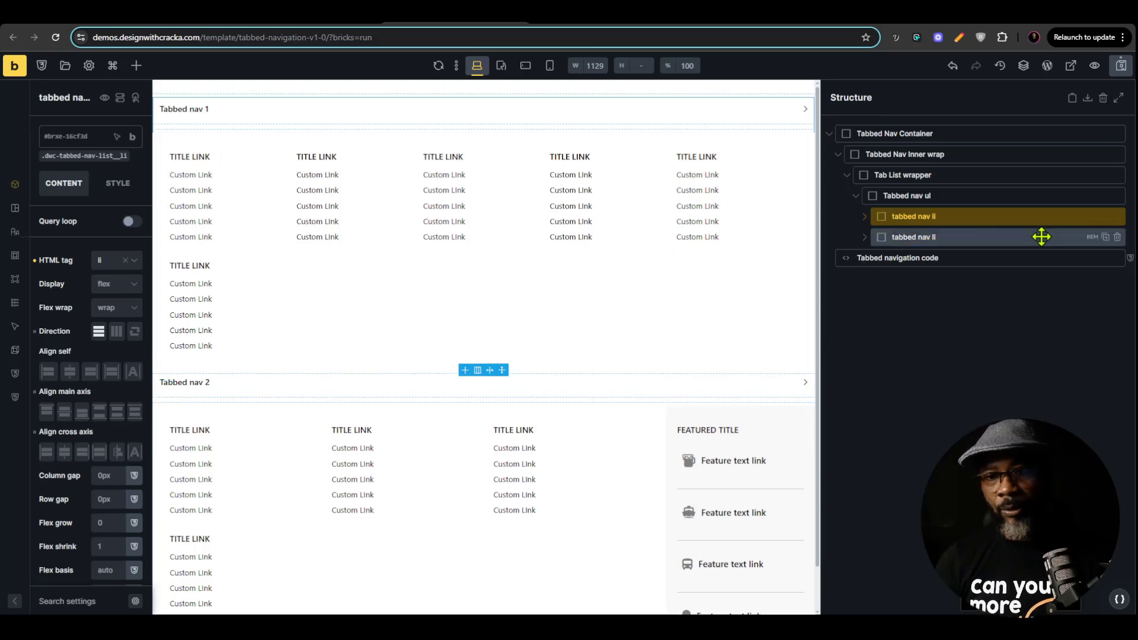
left_click(864, 216)
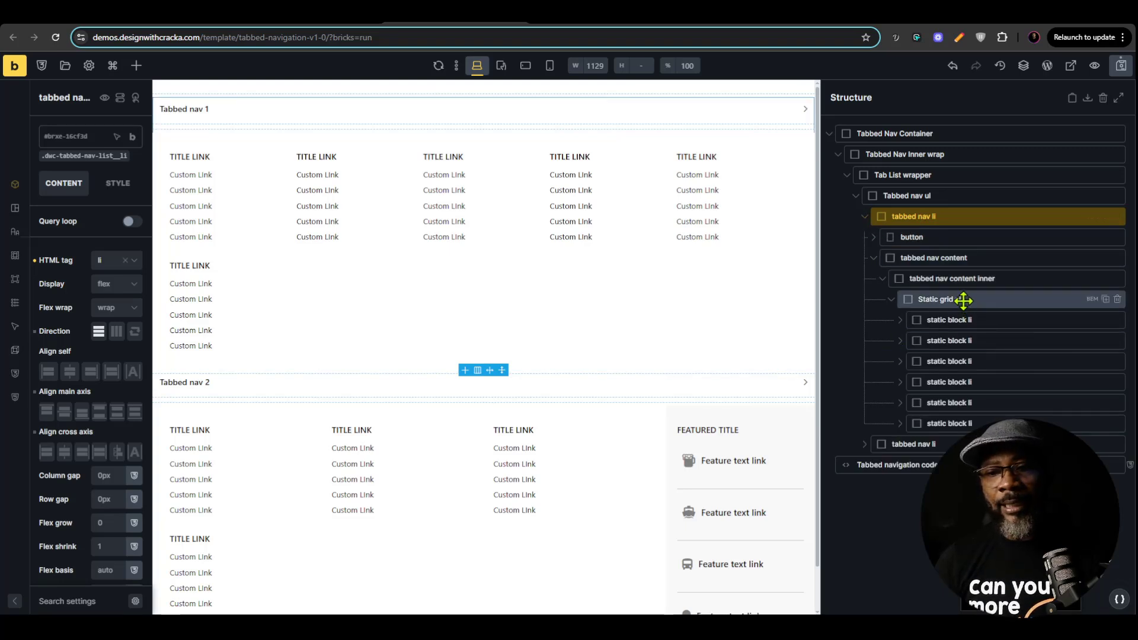
left_click(970, 322)
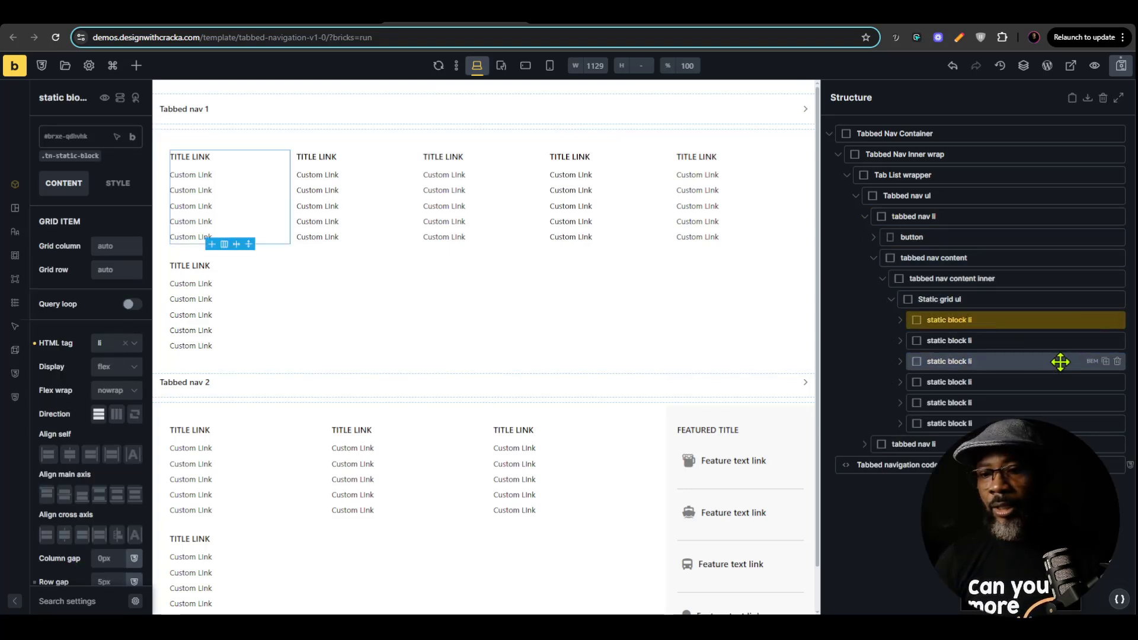
left_click(1117, 341)
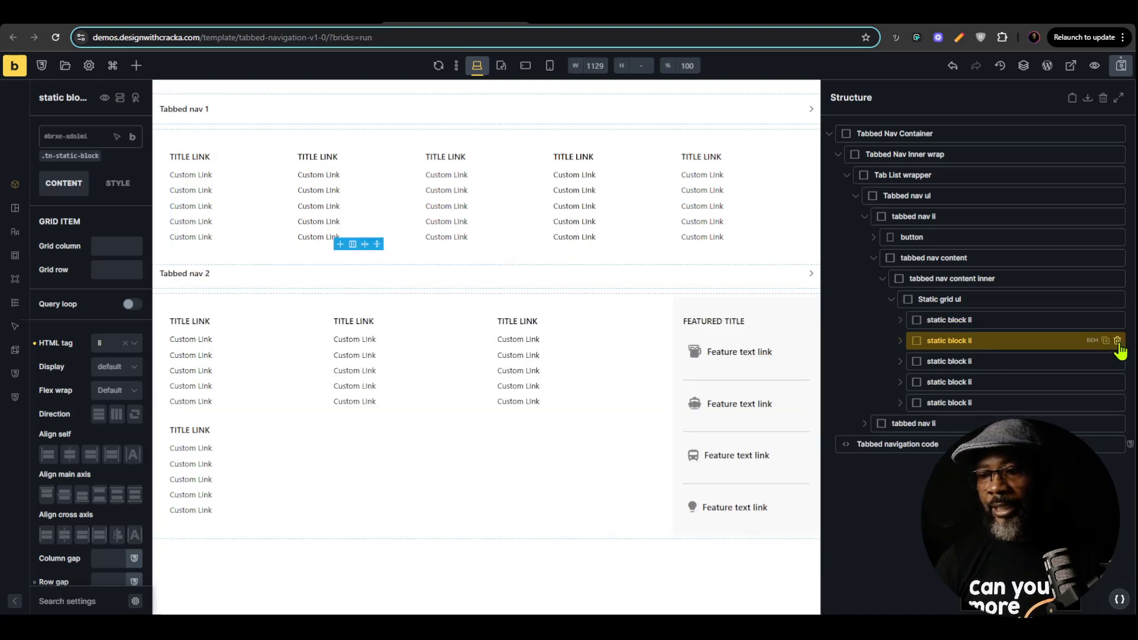
left_click(1117, 341)
left_click(1117, 340)
left_click(1117, 341)
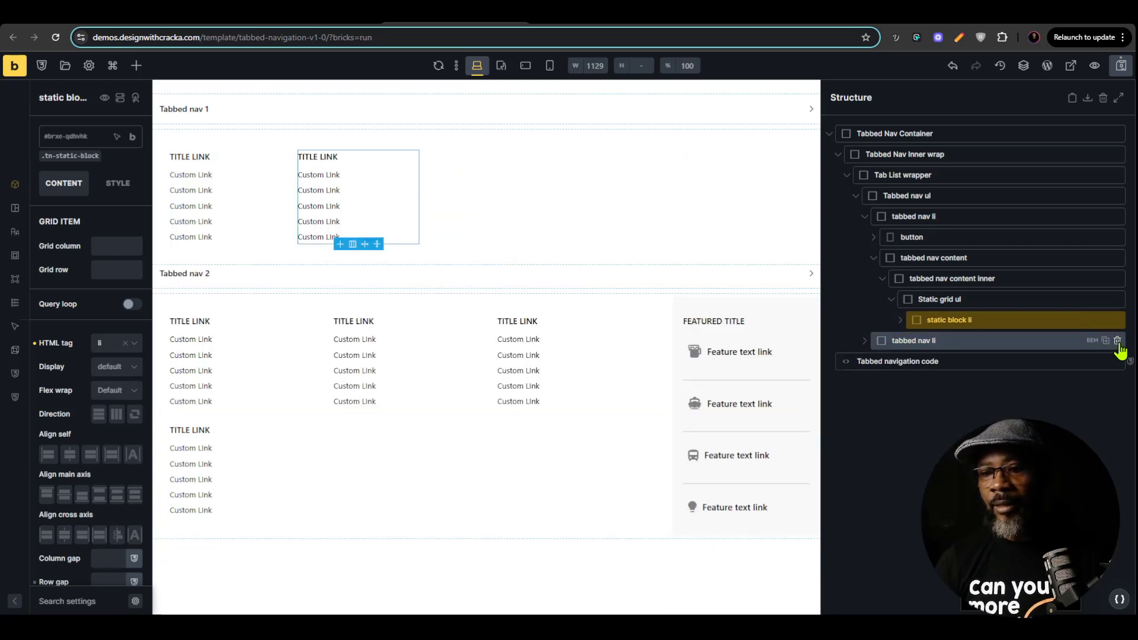
left_click(1117, 341)
Step: Remove the extra Text link elements from the sub link inside the remaining static block, keeping only the first one
left_click(958, 323)
left_click(901, 321)
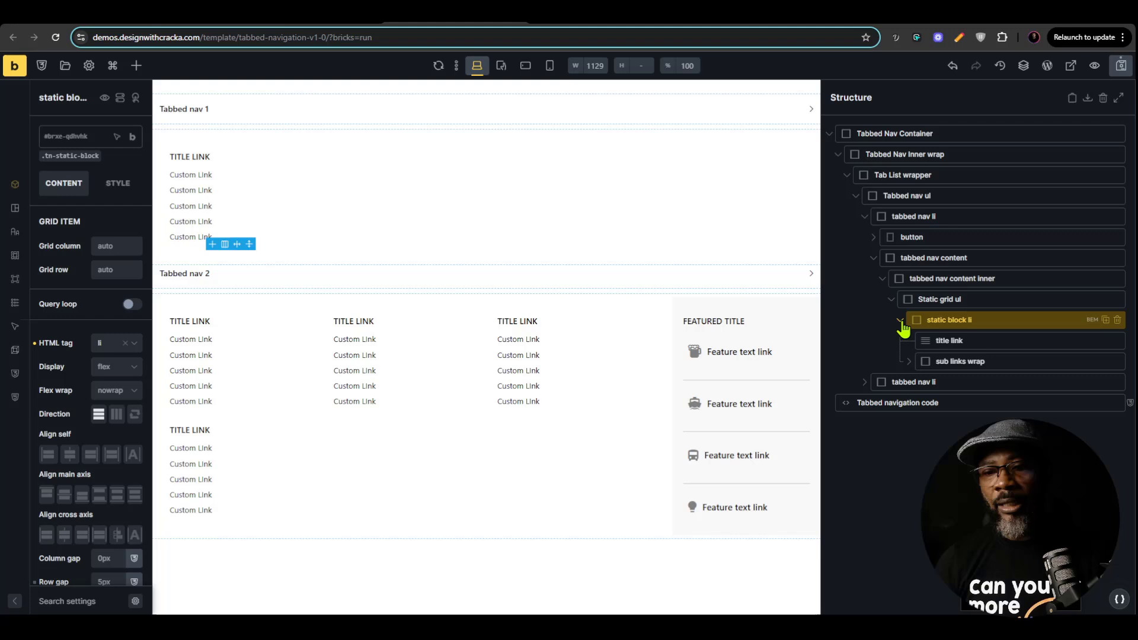
left_click(908, 362)
left_click(917, 382)
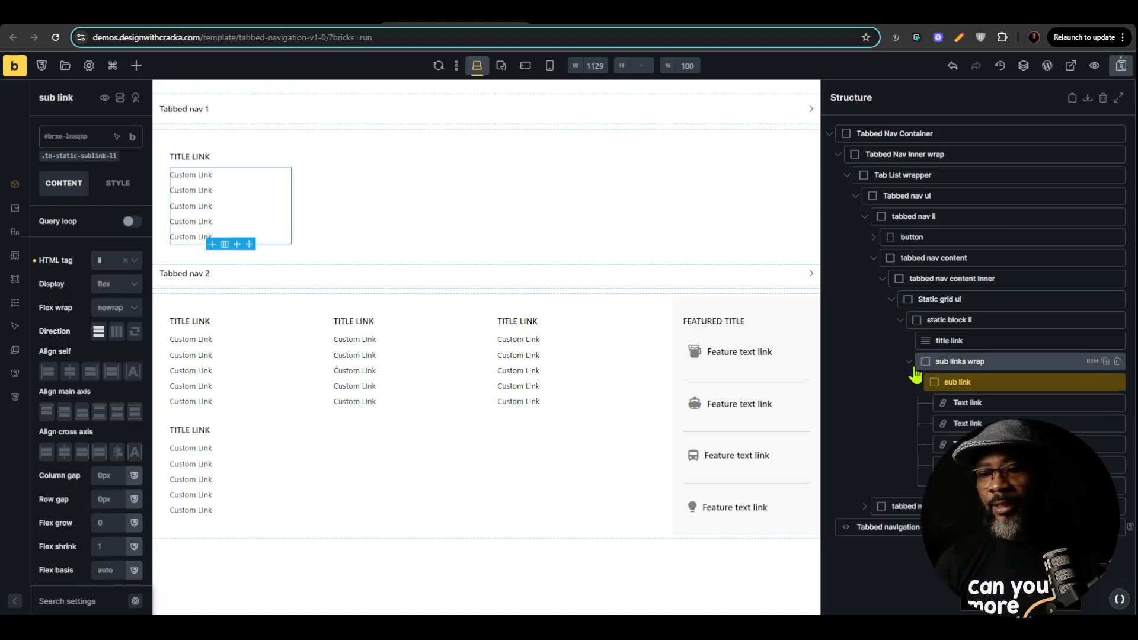
left_click(972, 403)
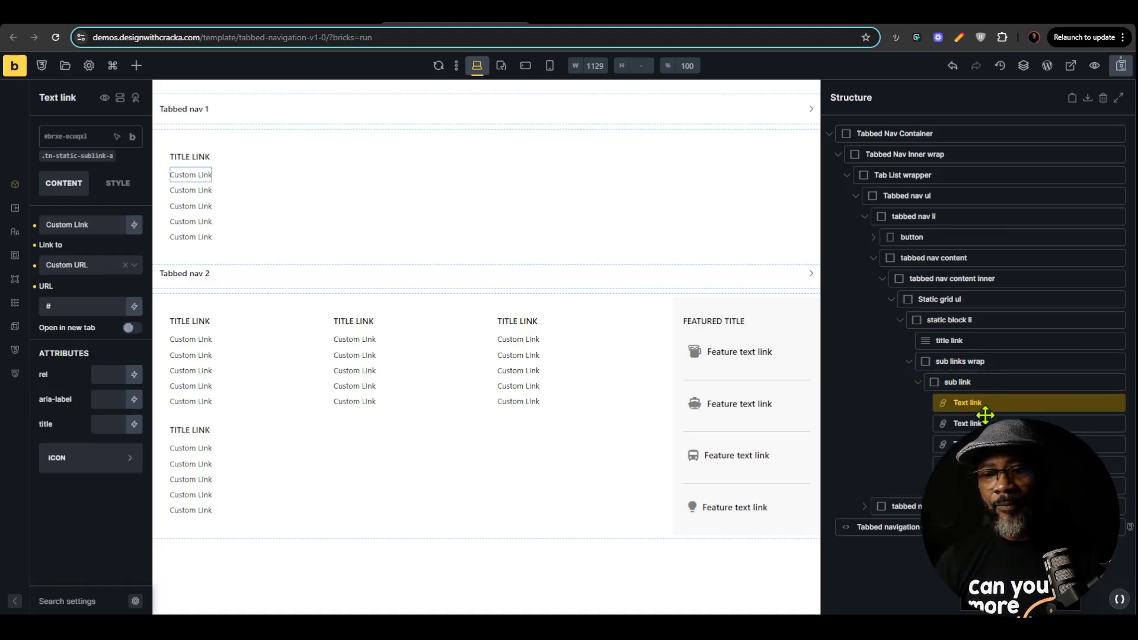
left_click(984, 422)
left_click(972, 444)
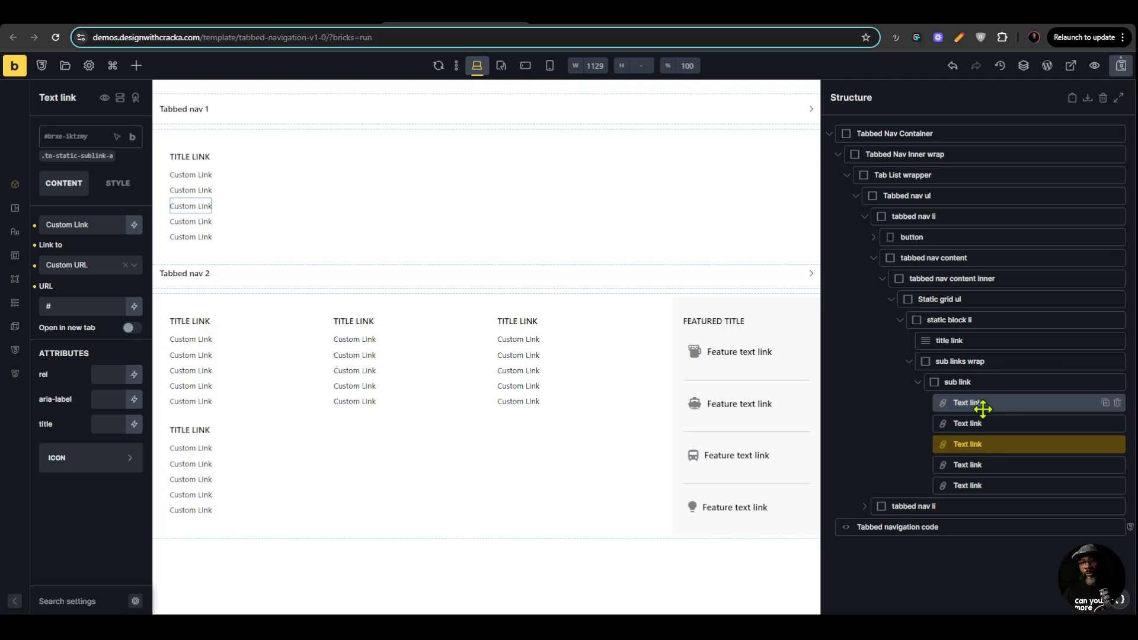
key("ctrl+z")
key("ctrl+z")
key("ctrl+z")
key("ctrl+z")
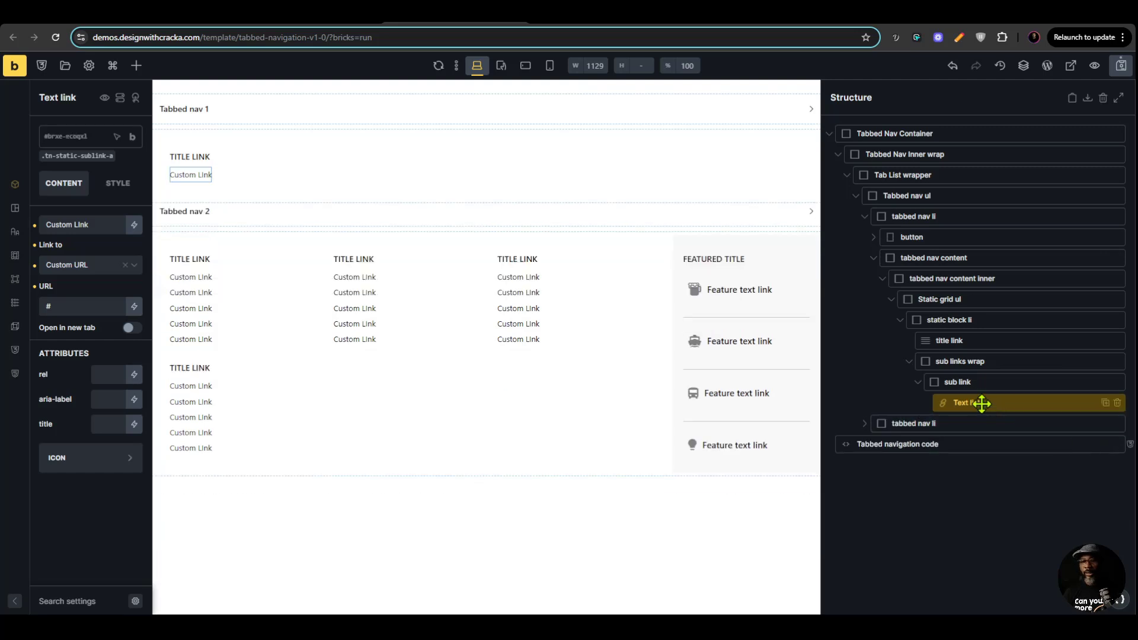
Step: Rename the sub link element to "sub link li" and its parent wrapper to "sub links wrap ul"
left_click(983, 381)
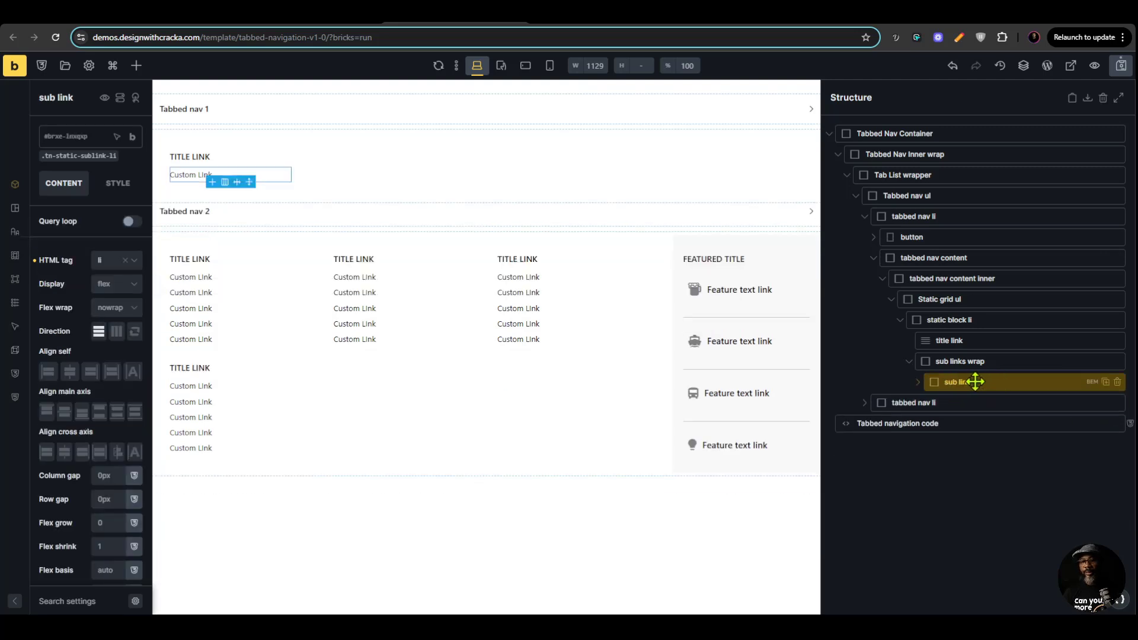
double_click(974, 381)
left_click(991, 381)
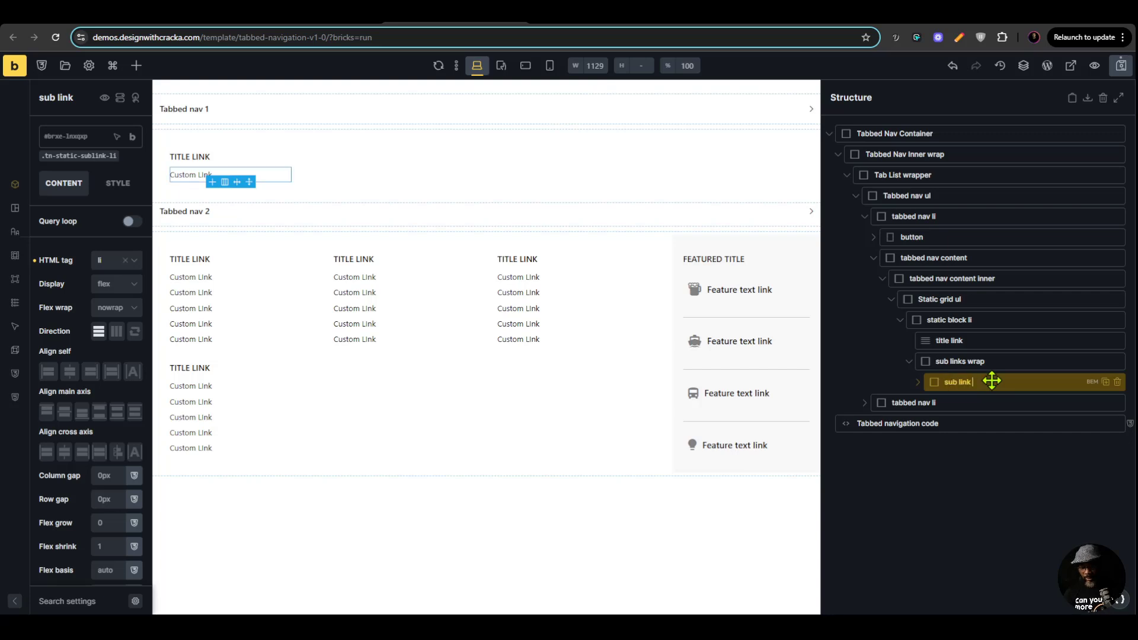
left_click(1014, 361)
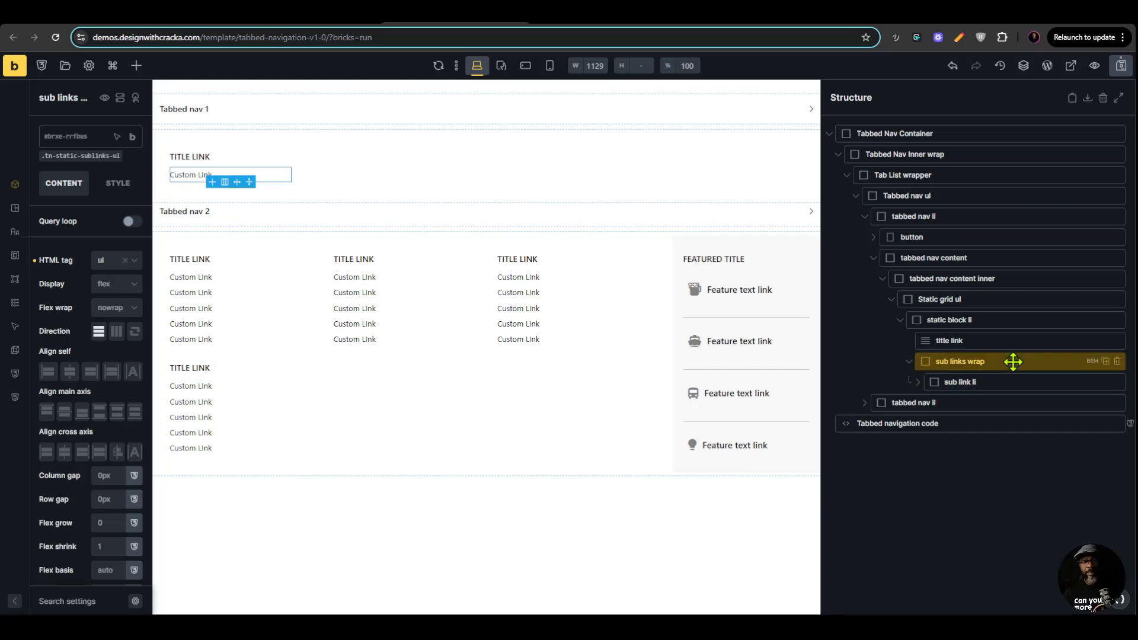
double_click(1015, 361)
left_click(1017, 362)
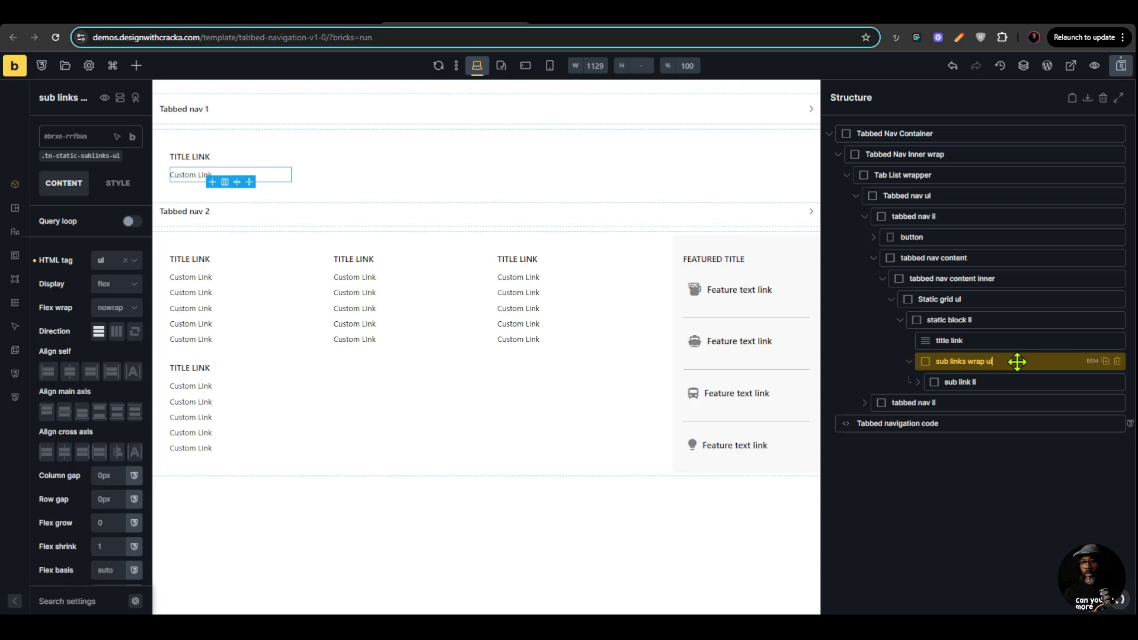
left_click(981, 341)
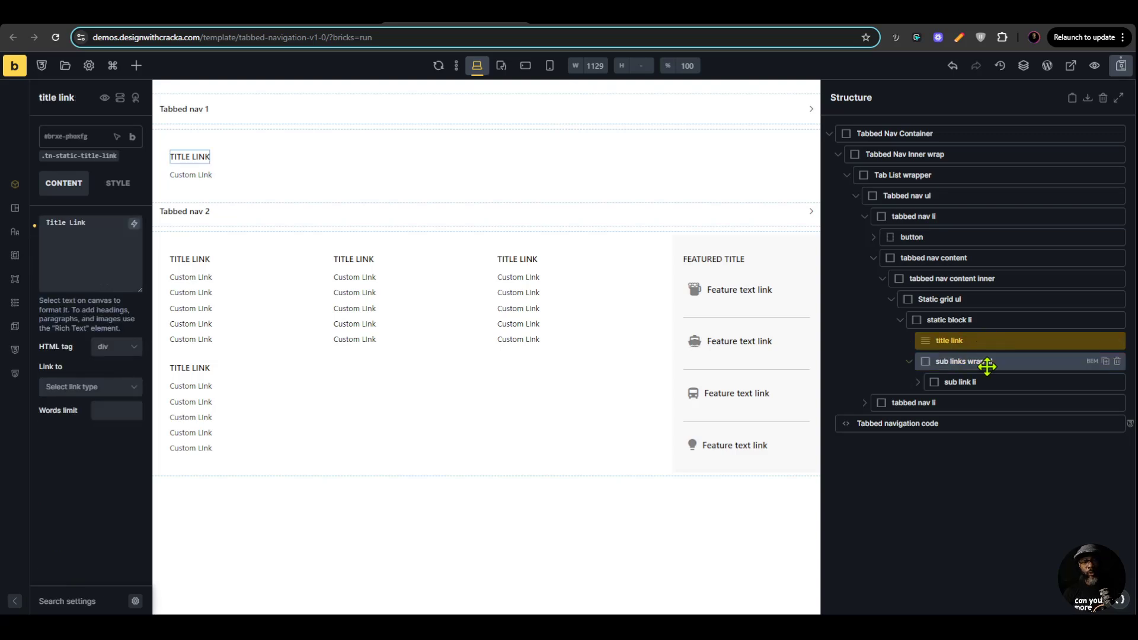
Step: Enable a query loop on the first tabbed nav li with the query type Terms
left_click(874, 260)
left_click(865, 216)
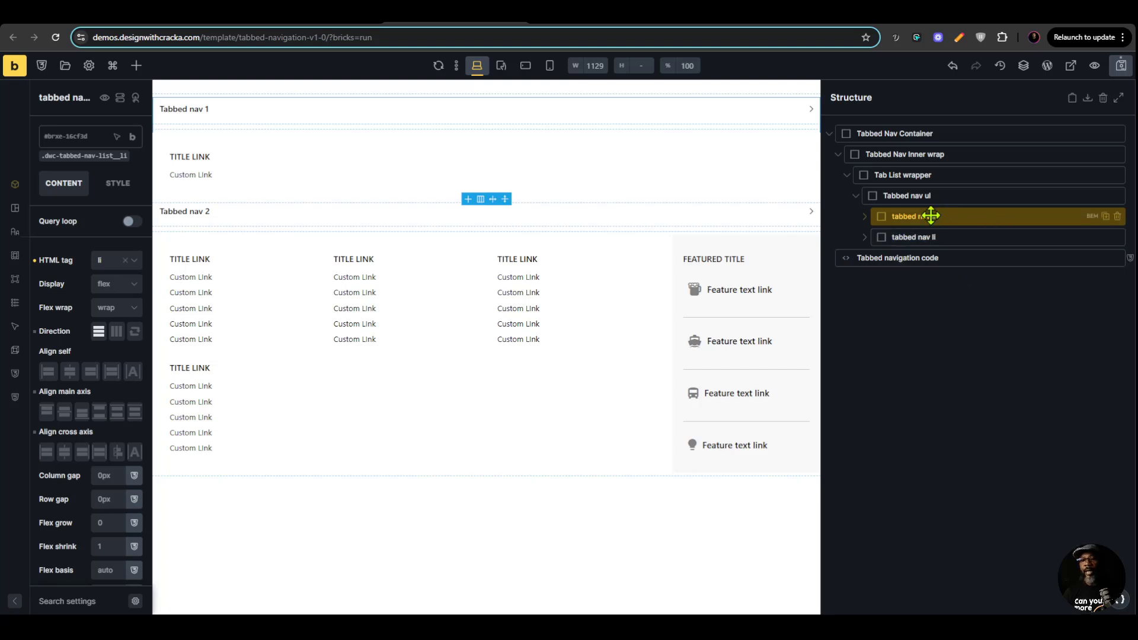
left_click(130, 222)
left_click(134, 241)
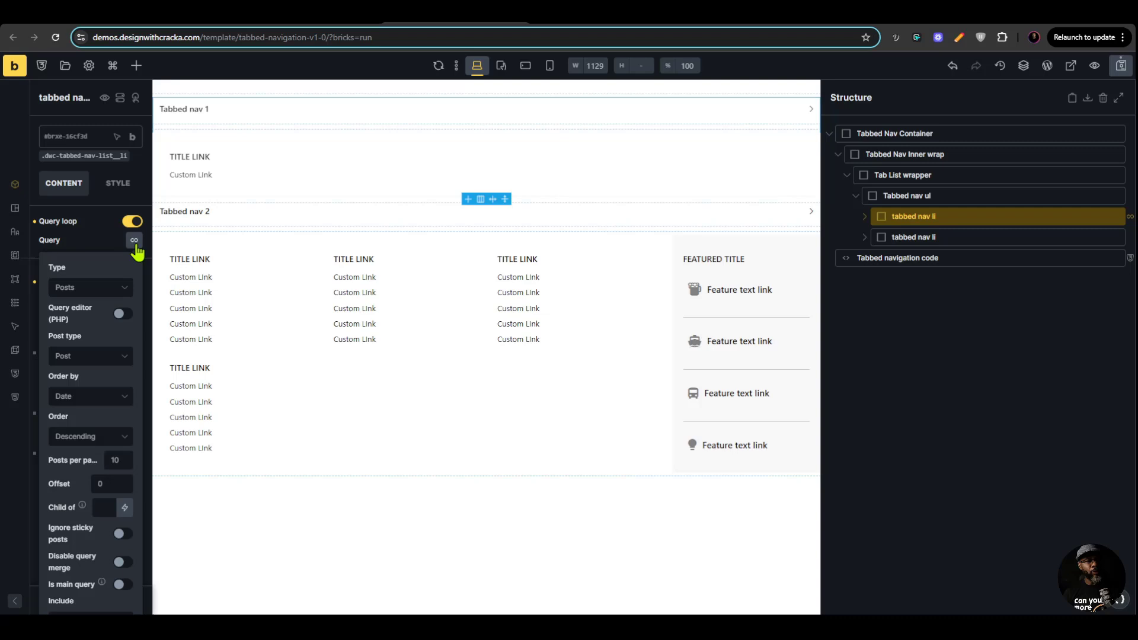
left_click(96, 288)
left_click(70, 371)
left_click(92, 288)
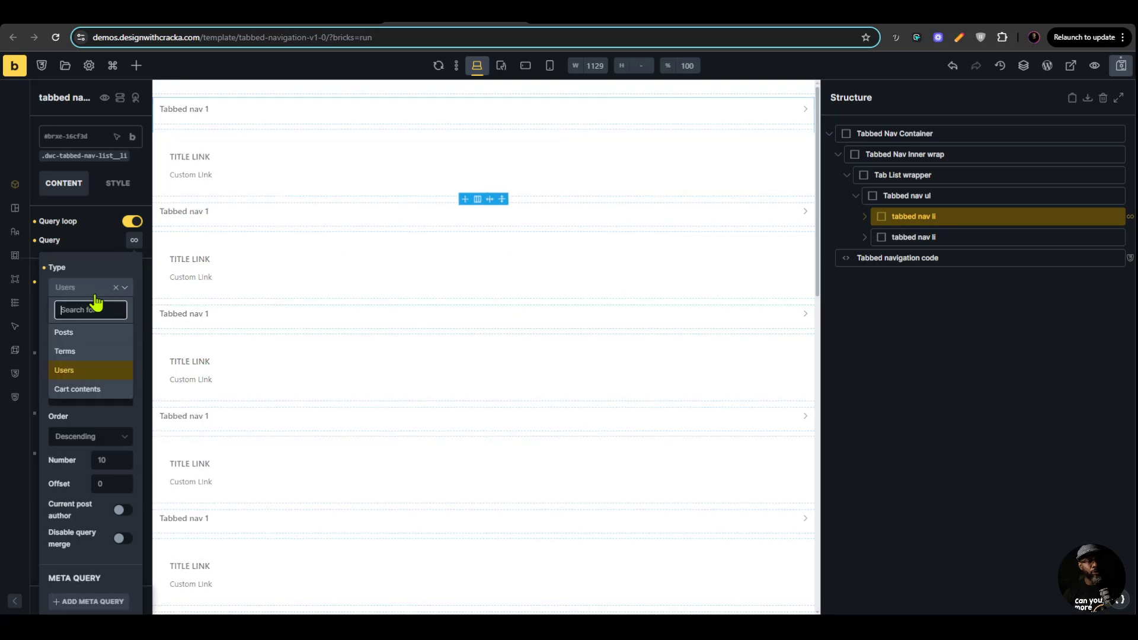
left_click(68, 351)
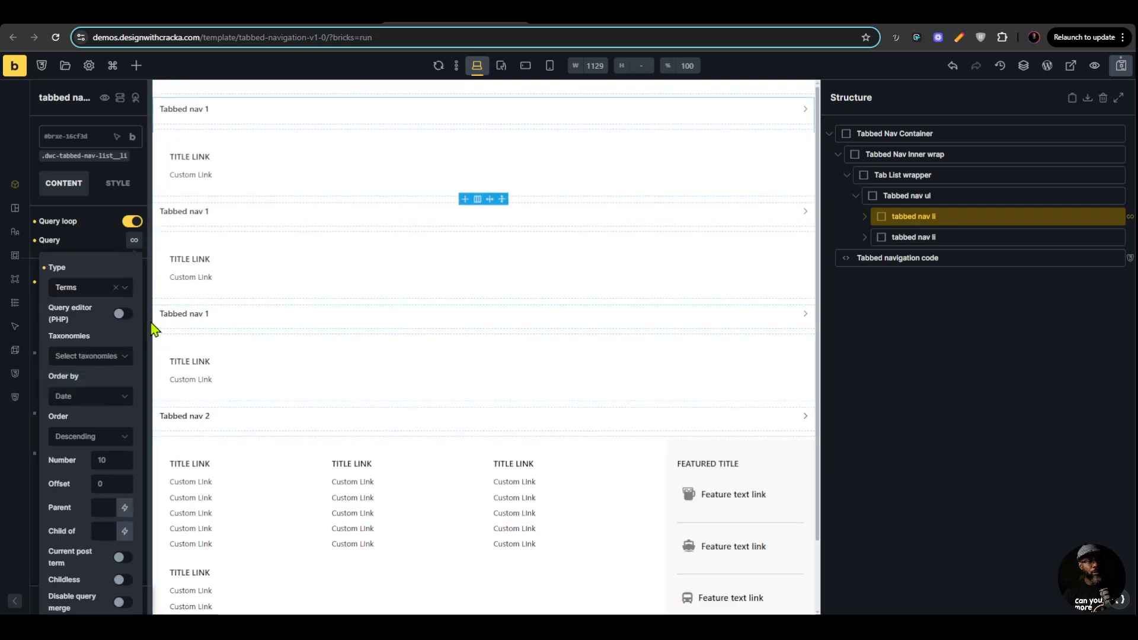
left_click_drag(153, 327, 198, 325)
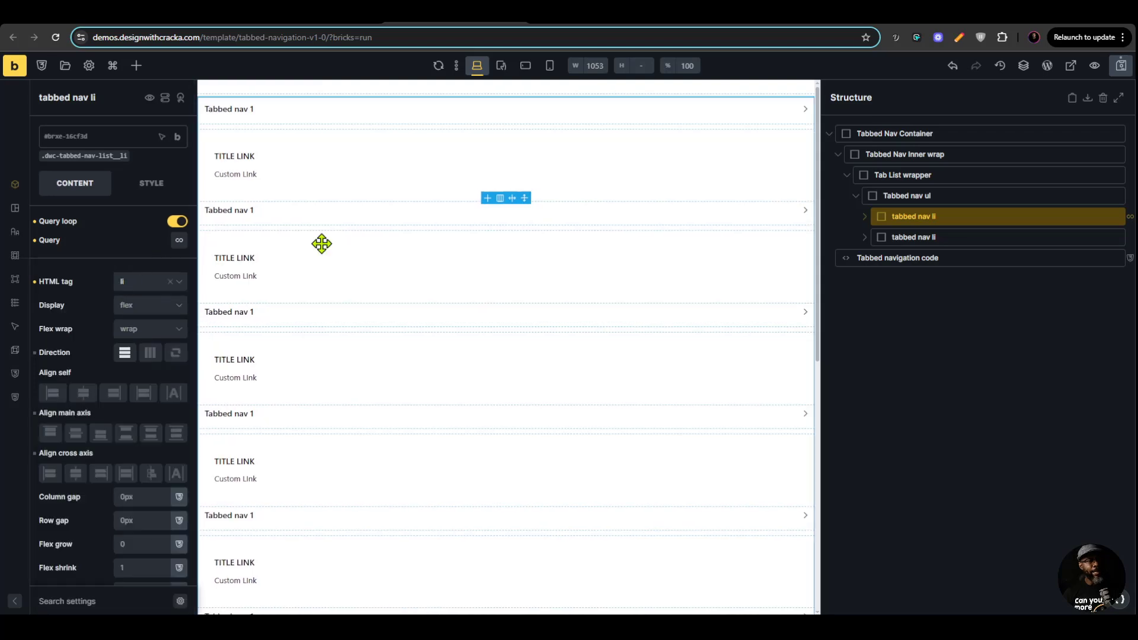
Step: Replace the text inside the looped tab's button with the dynamic term name tag {term_name}
left_click(864, 217)
left_click(883, 237)
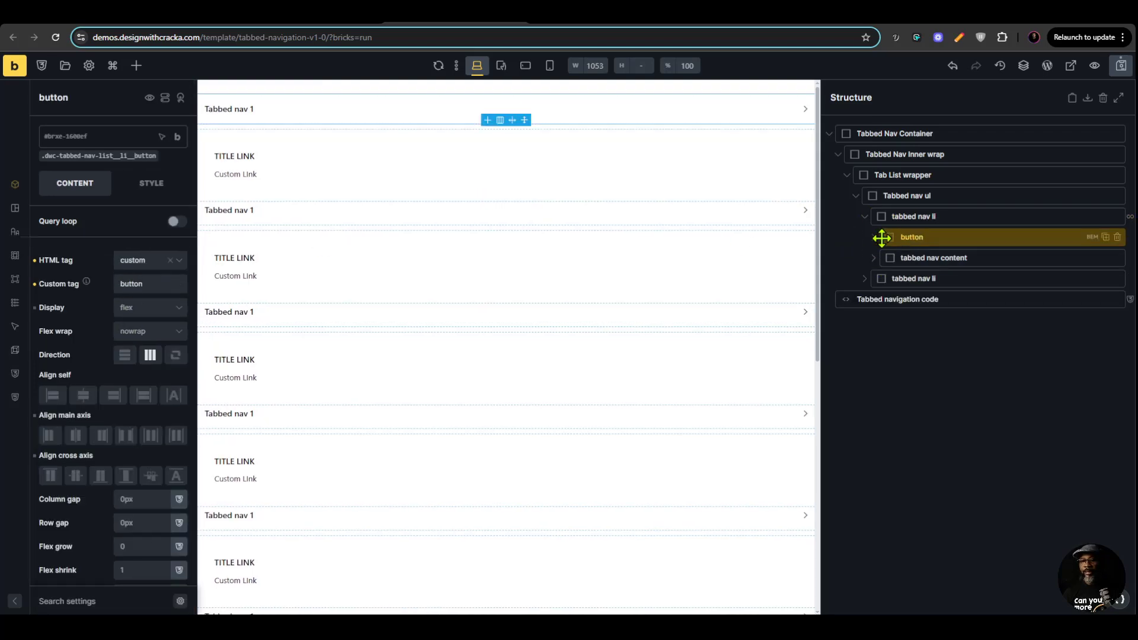
left_click(874, 237)
left_click(930, 258)
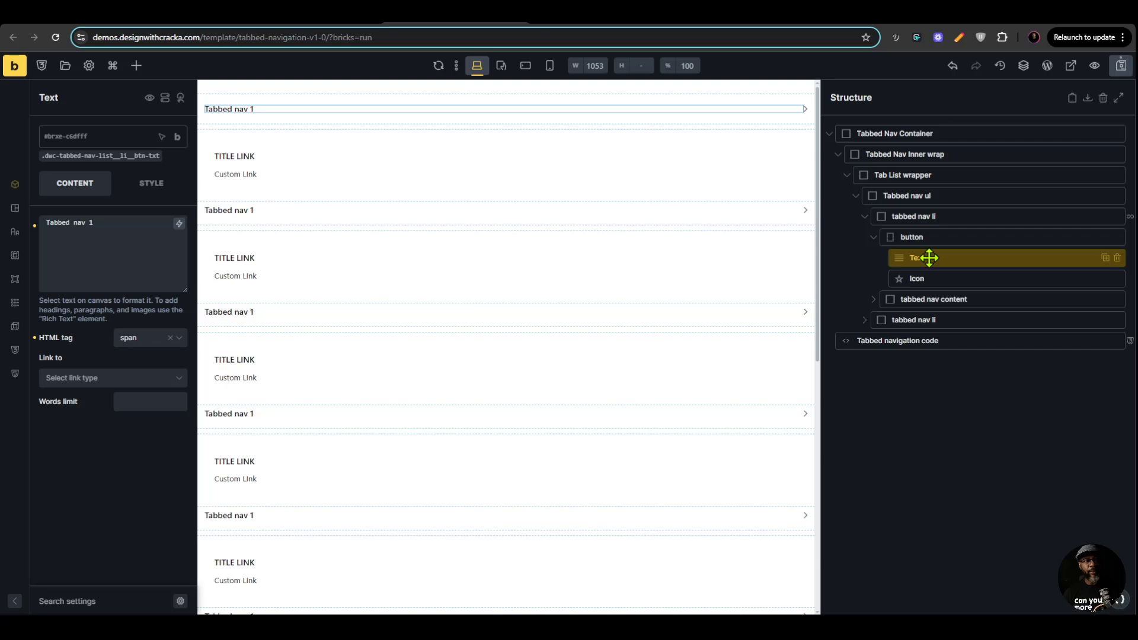
triple_click(121, 228)
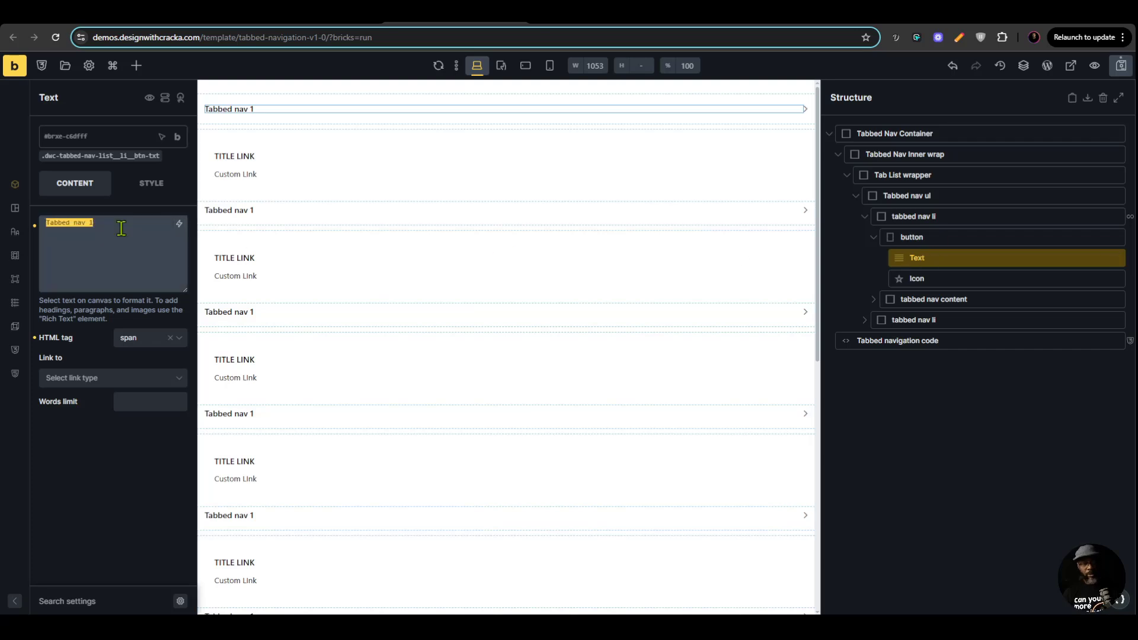
key("BackSpace")
left_click(179, 224)
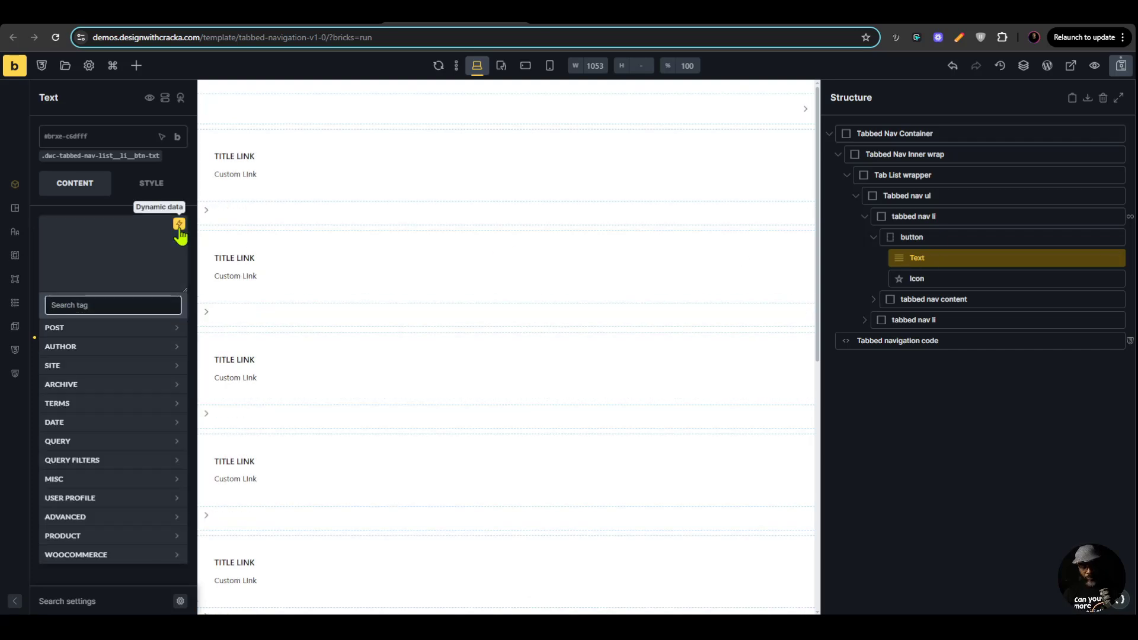
type("term")
left_click(112, 365)
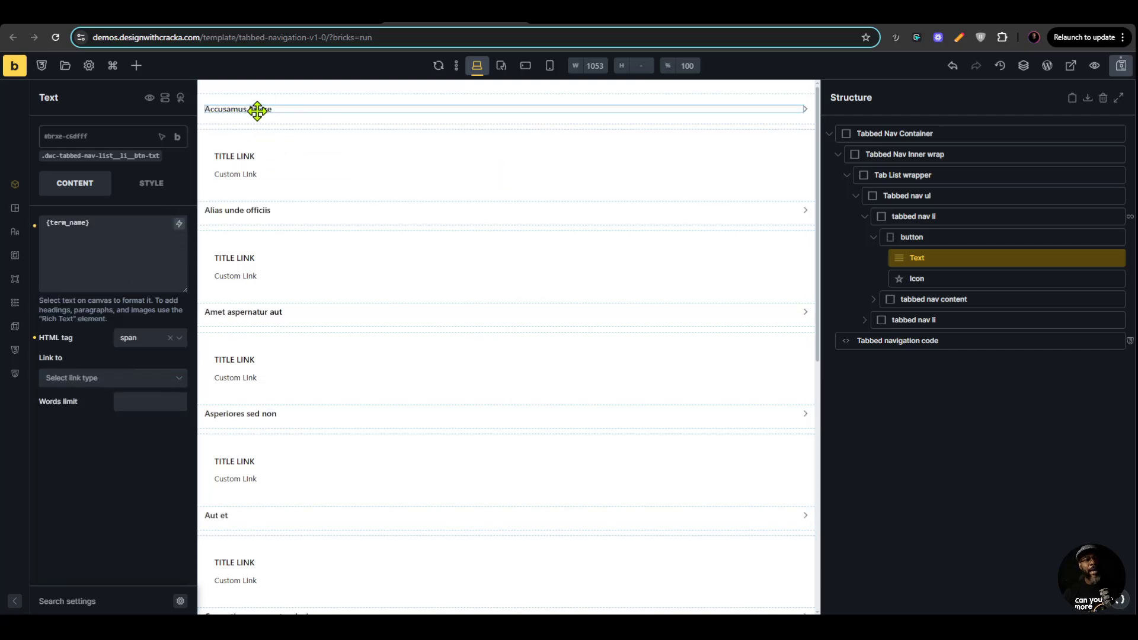
Step: Limit the looped tabbed nav li's query to the Product categories (Product) taxonomy and preview the template on the front end
left_click(468, 129)
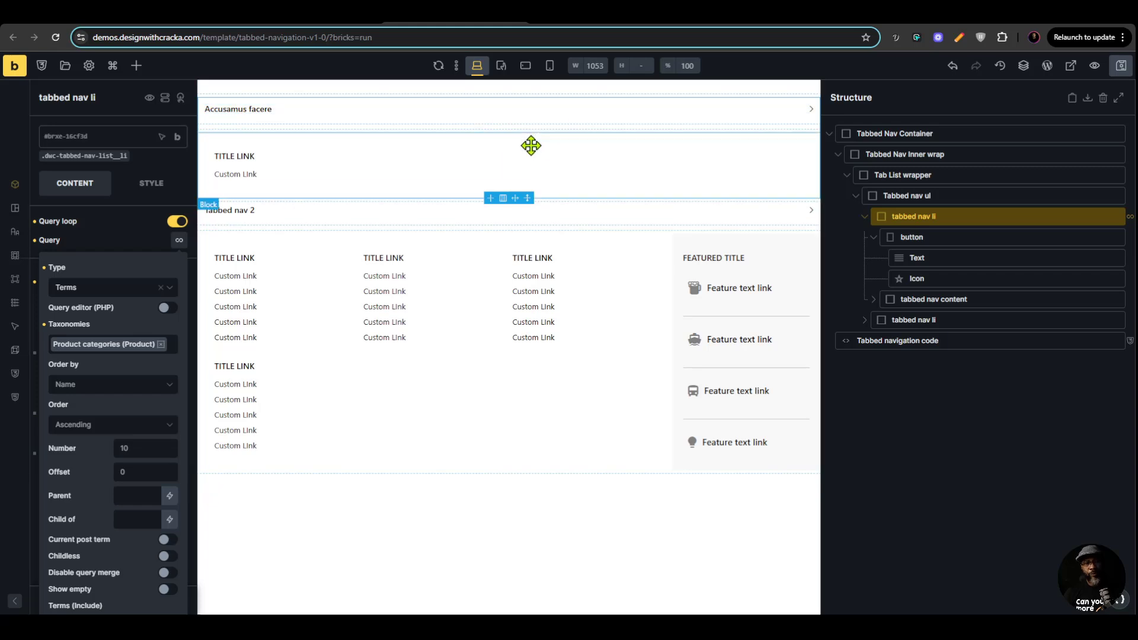
left_click(1071, 68)
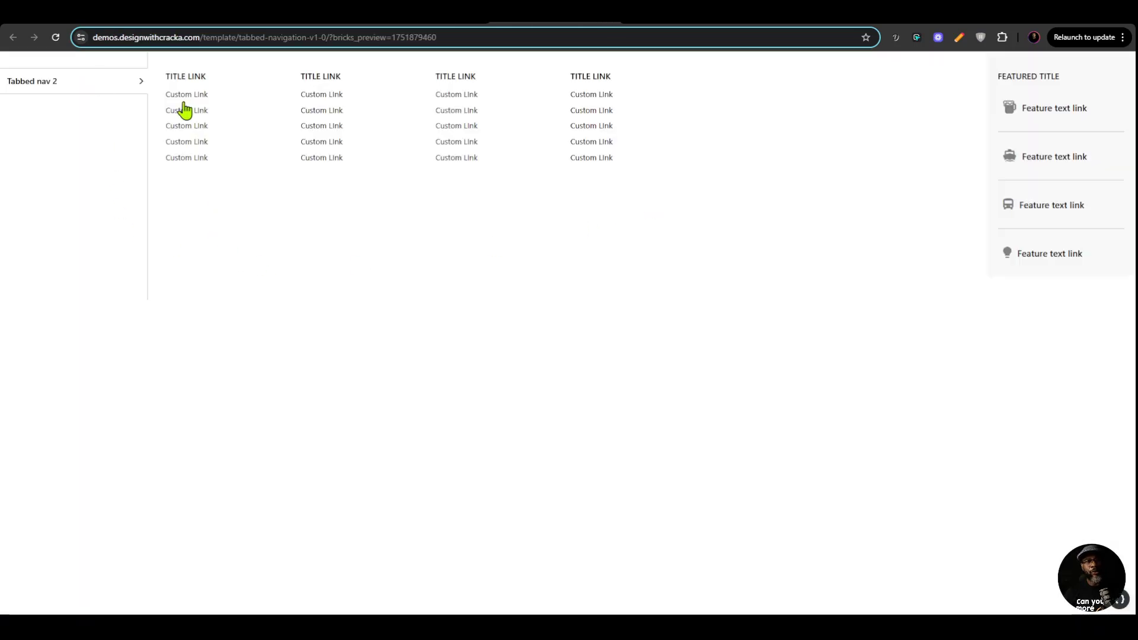
left_click(276, 195)
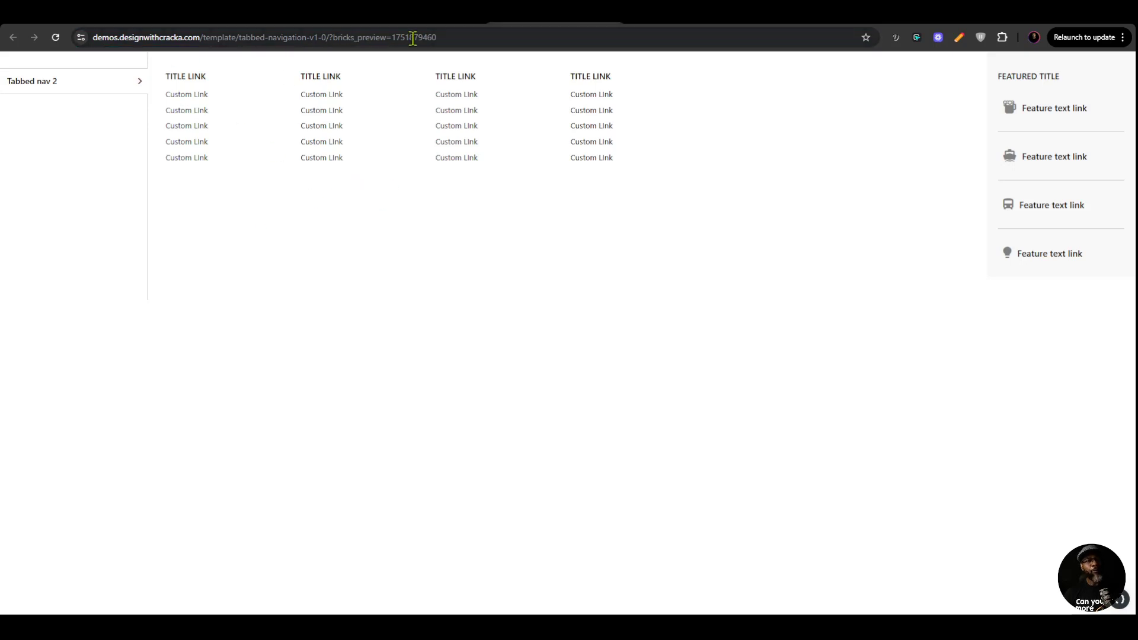
Step: Visit the site's home page to check the Tabbed Mega Menu and review the WooCommerce product categories list
left_click_drag(465, 37, 218, 75)
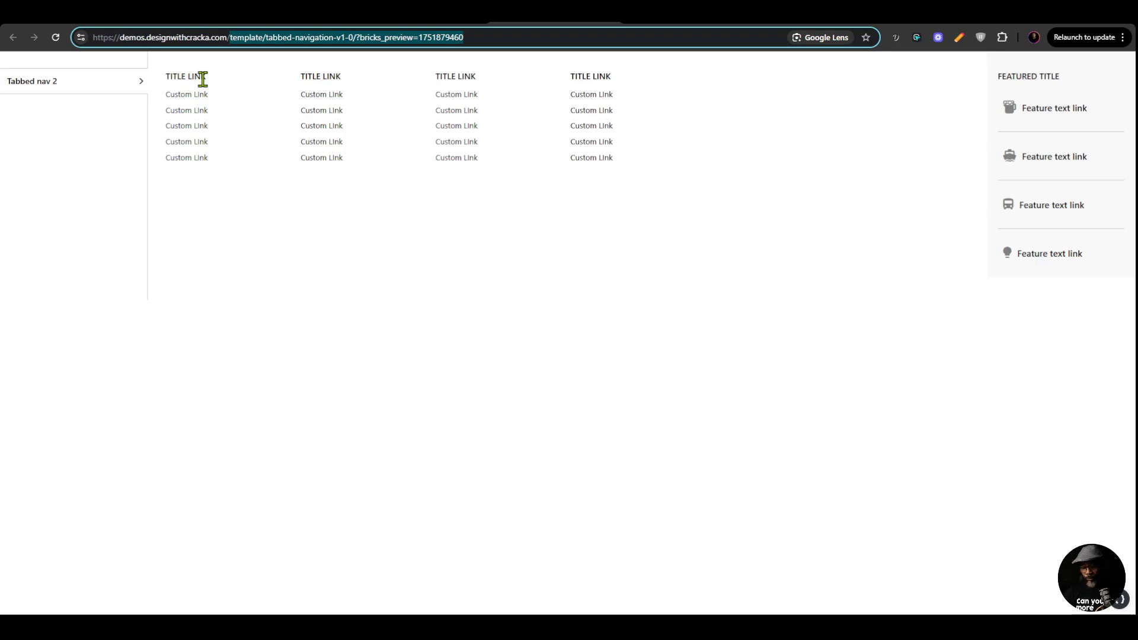
key("BackSpace")
key("Return")
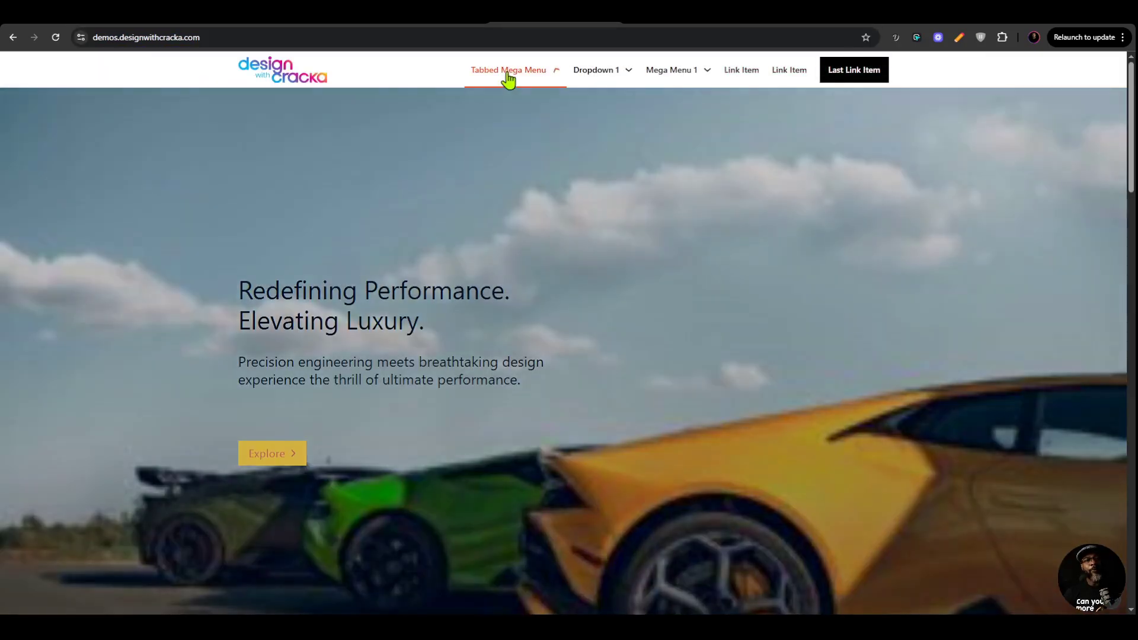
mouse_move(523, 74)
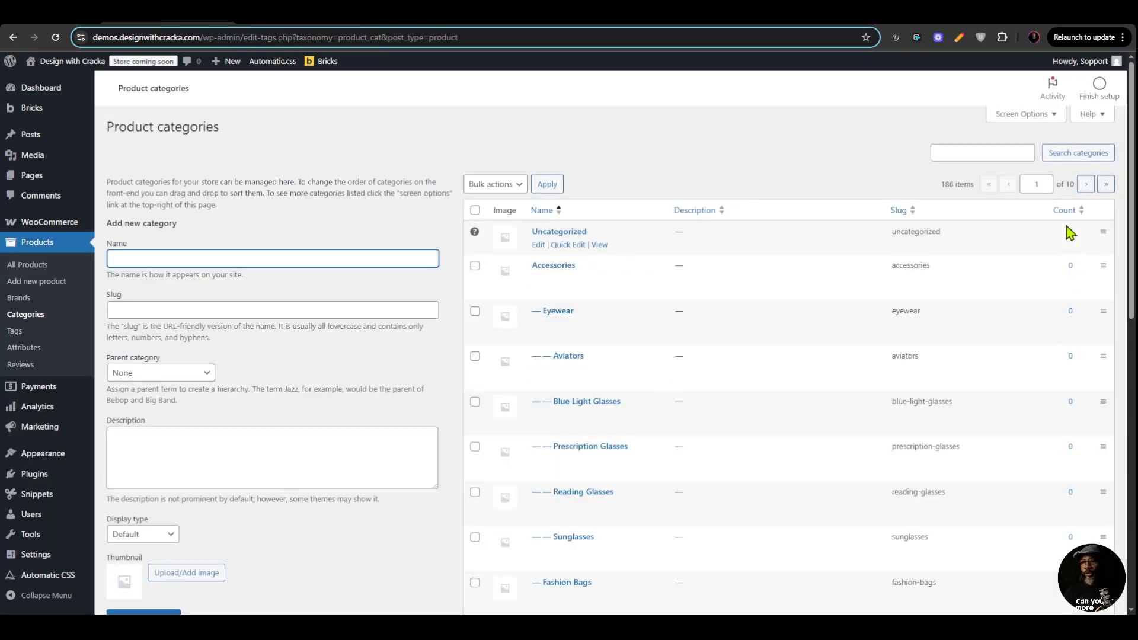
scroll(1069, 456, "down", 4)
scroll(1066, 478, "up", 4)
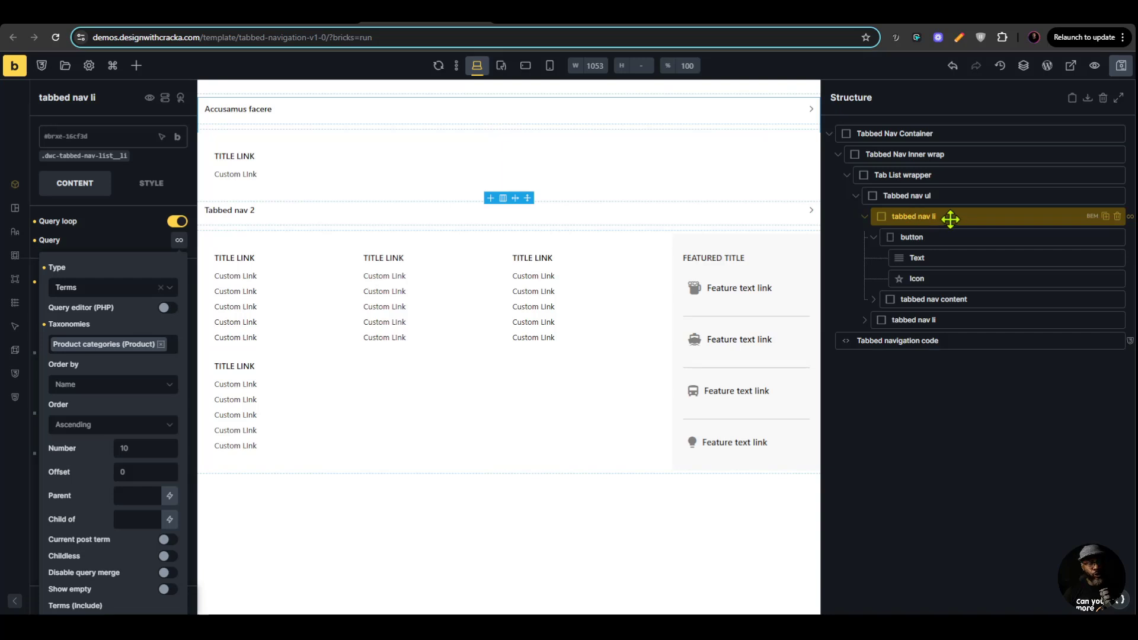
Step: Make the looped tabbed nav li's query show empty terms and set its Parent to 0
scroll(117, 437, "down", 2)
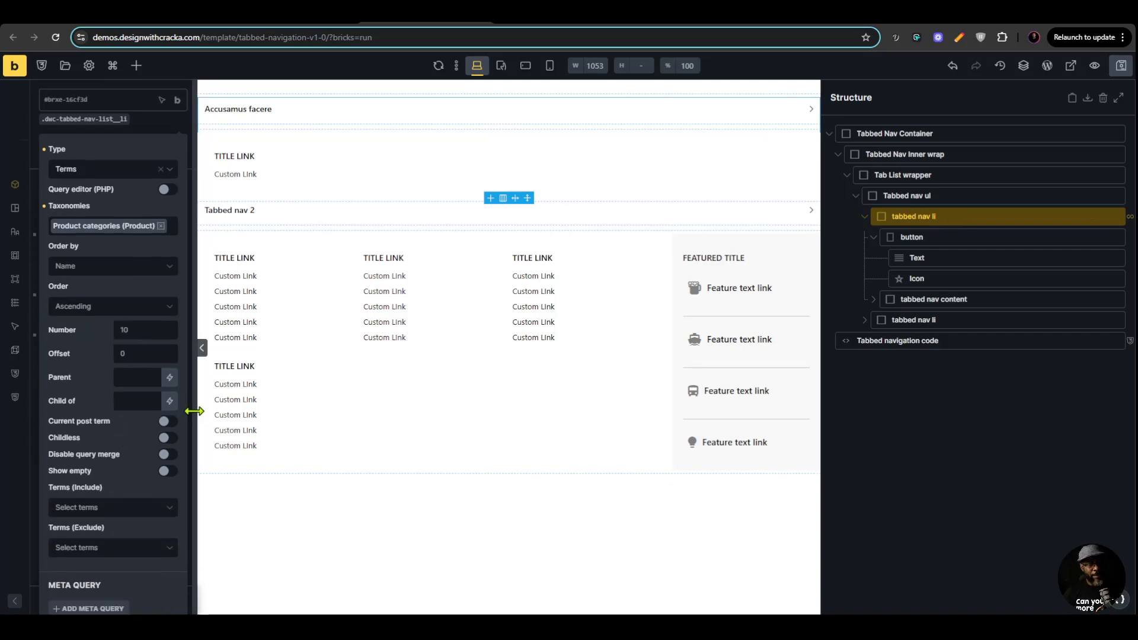
left_click(165, 472)
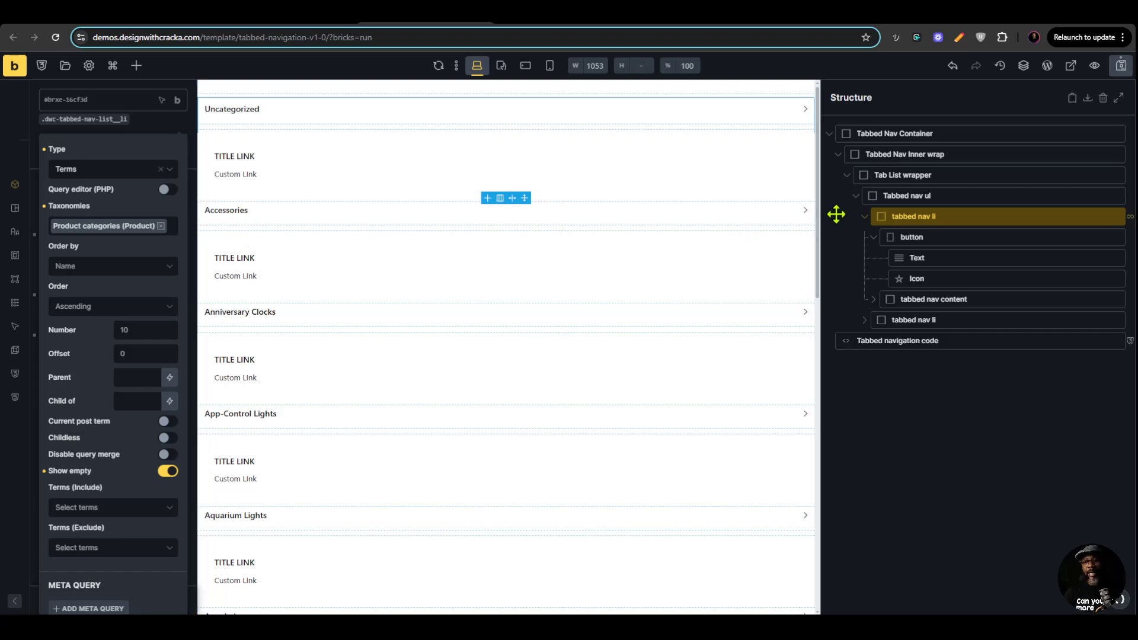
left_click_drag(819, 215, 956, 222)
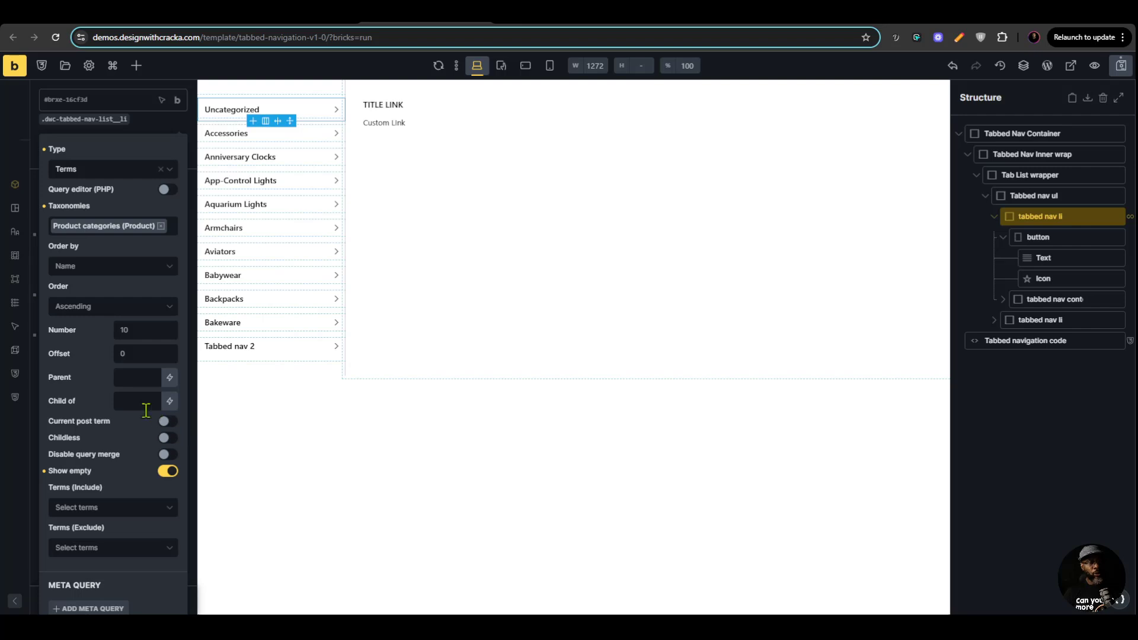
left_click(134, 378)
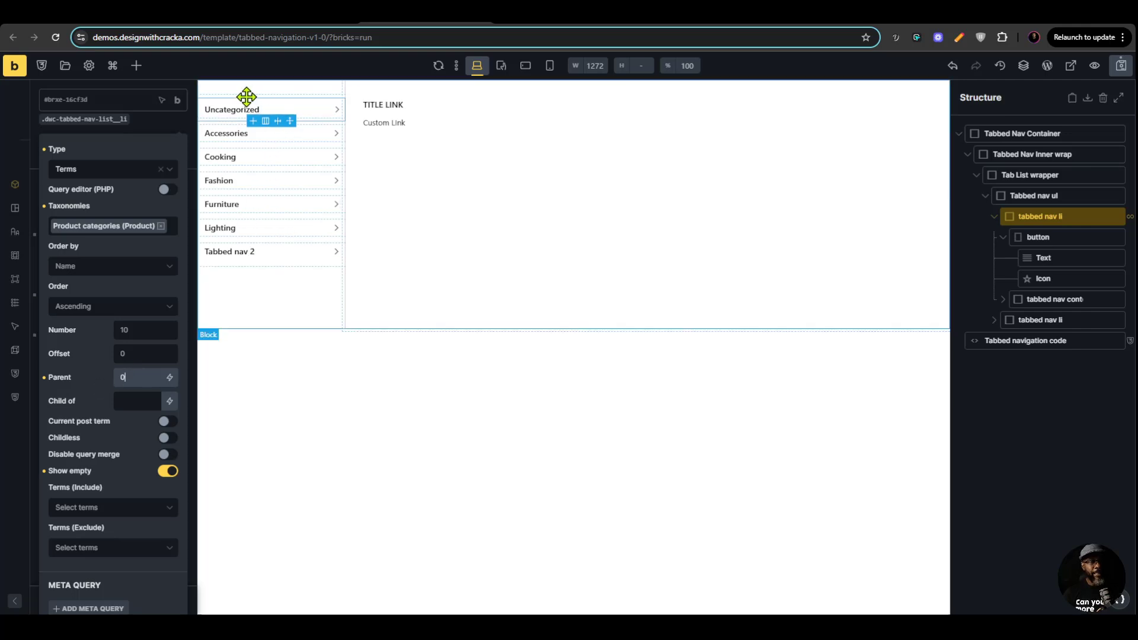
Step: Exclude the Uncategorized product category from the looped tabbed nav li's query
scroll(119, 453, "down", 2)
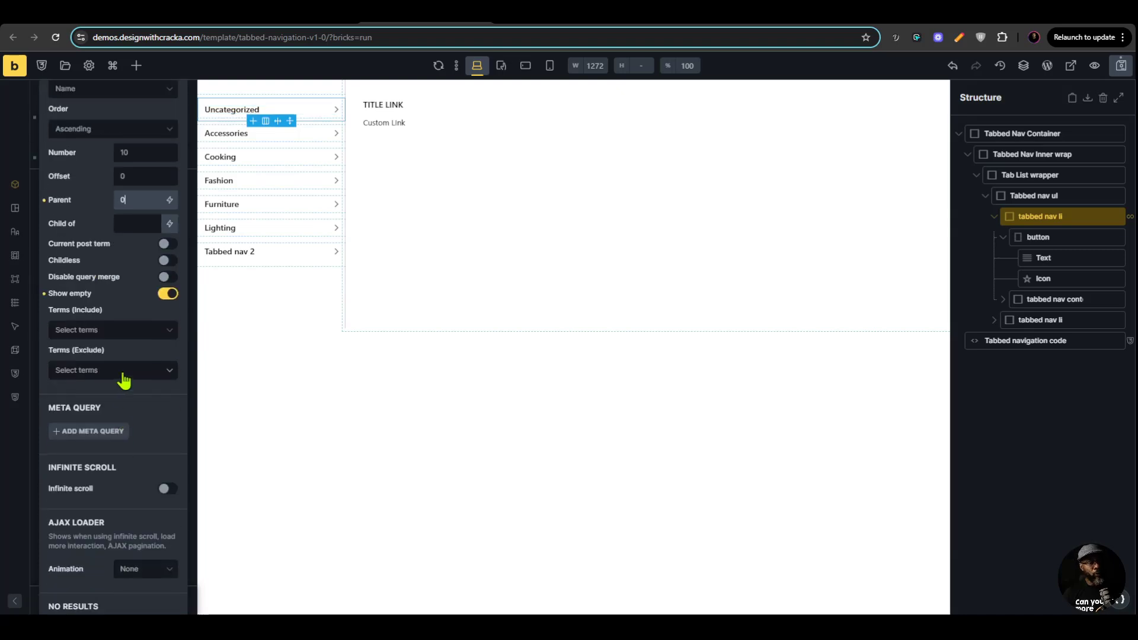
left_click(119, 375)
left_click(102, 425)
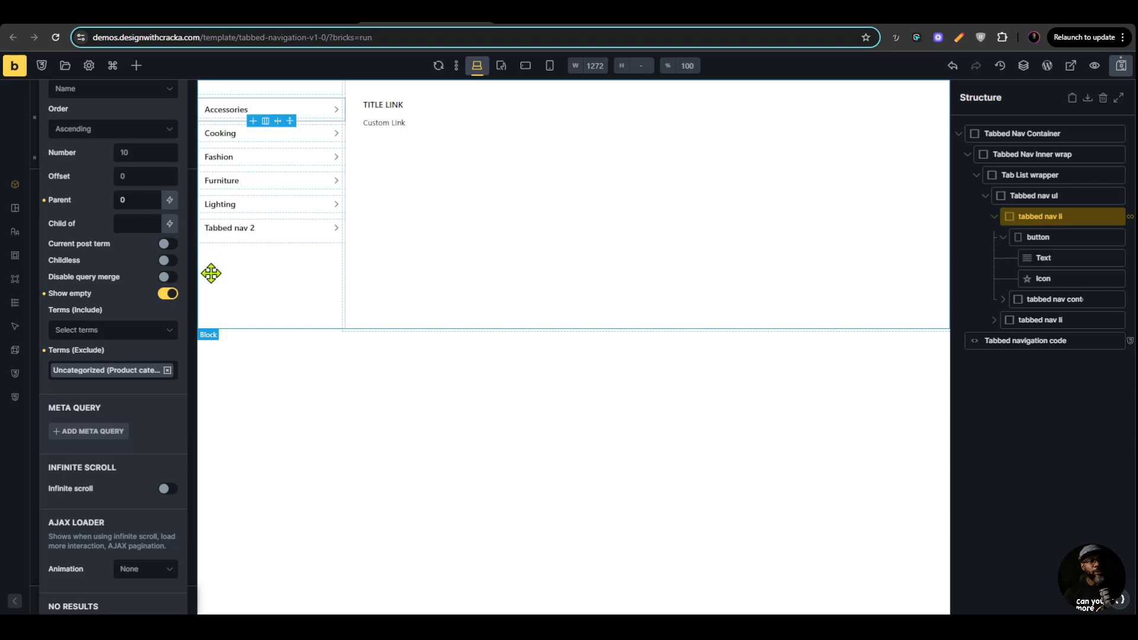
Step: Change the Tabbed nav 2 button text to "Static Item" and save the template
left_click(239, 227)
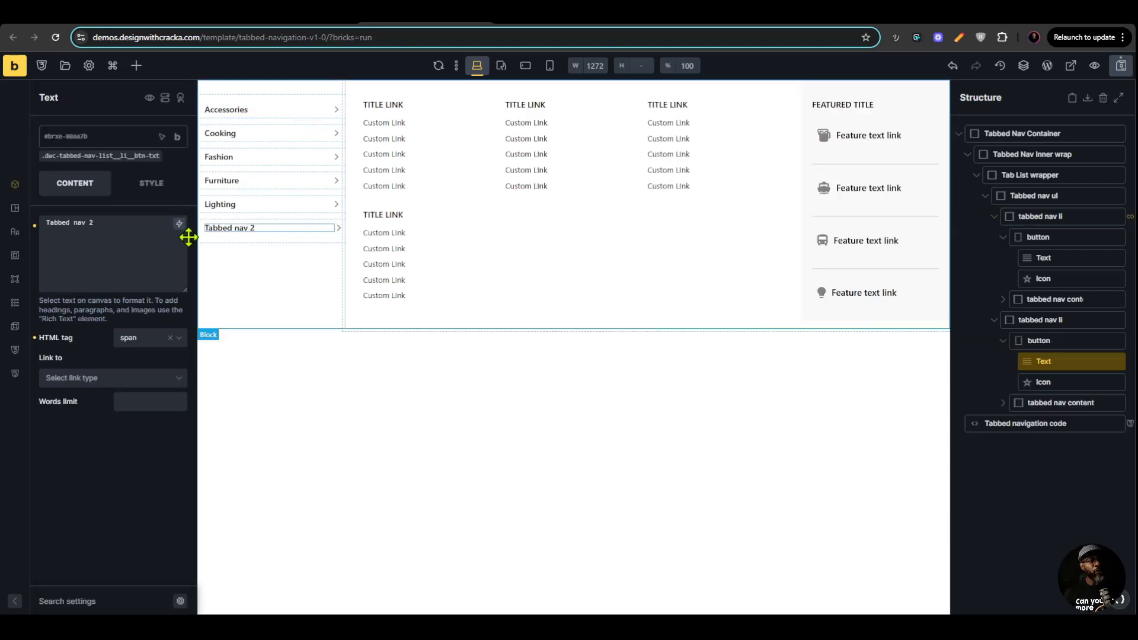
triple_click(128, 229)
type("Static")
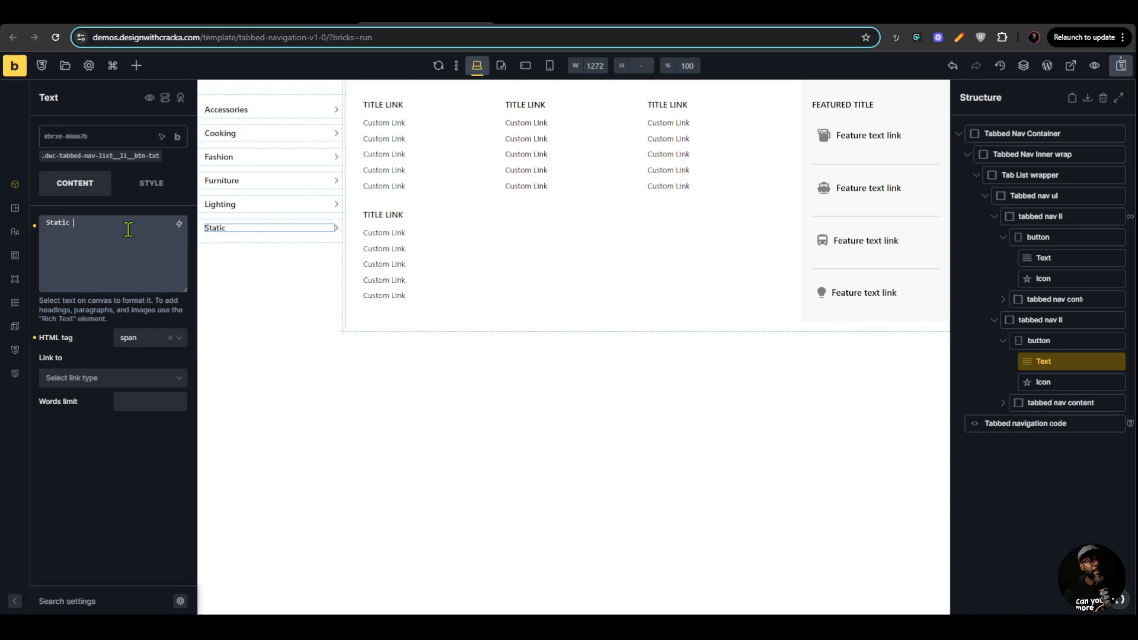
type(" Item")
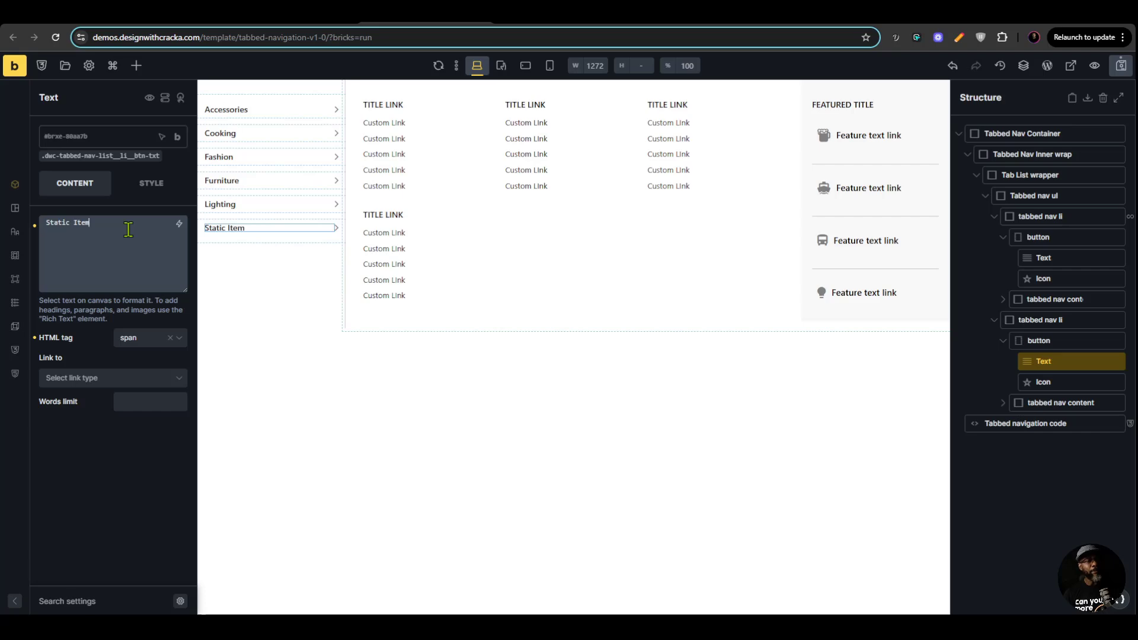
left_click(1121, 66)
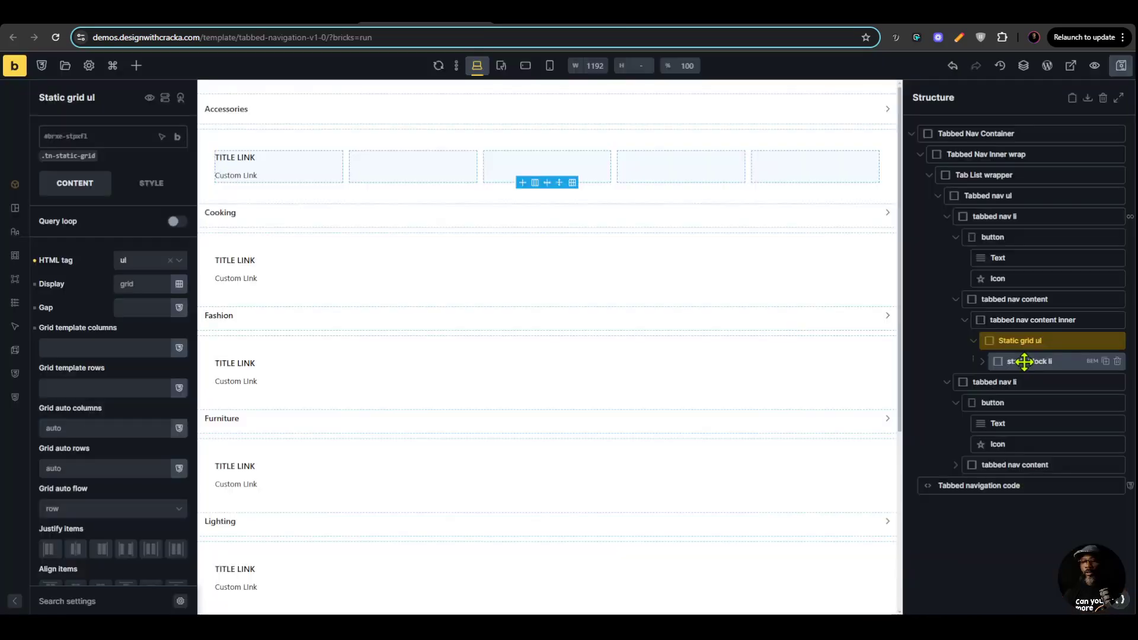
Step: Enable a query loop on the static block li for Terms in Product categories (Product), with empty terms shown
left_click(1028, 361)
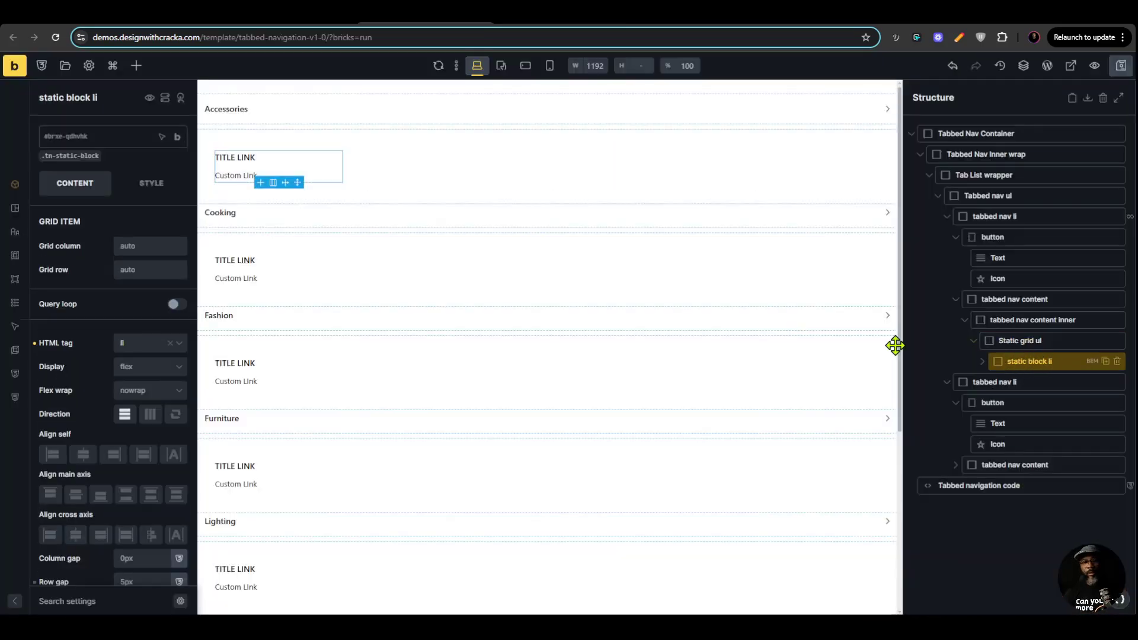
left_click(175, 304)
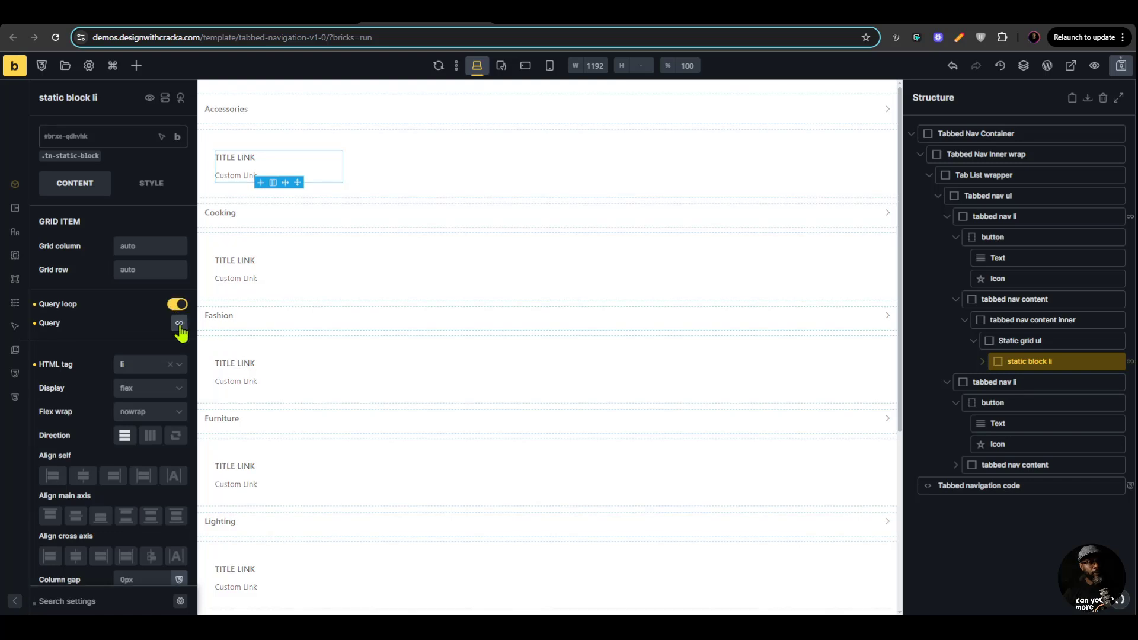
left_click(179, 325)
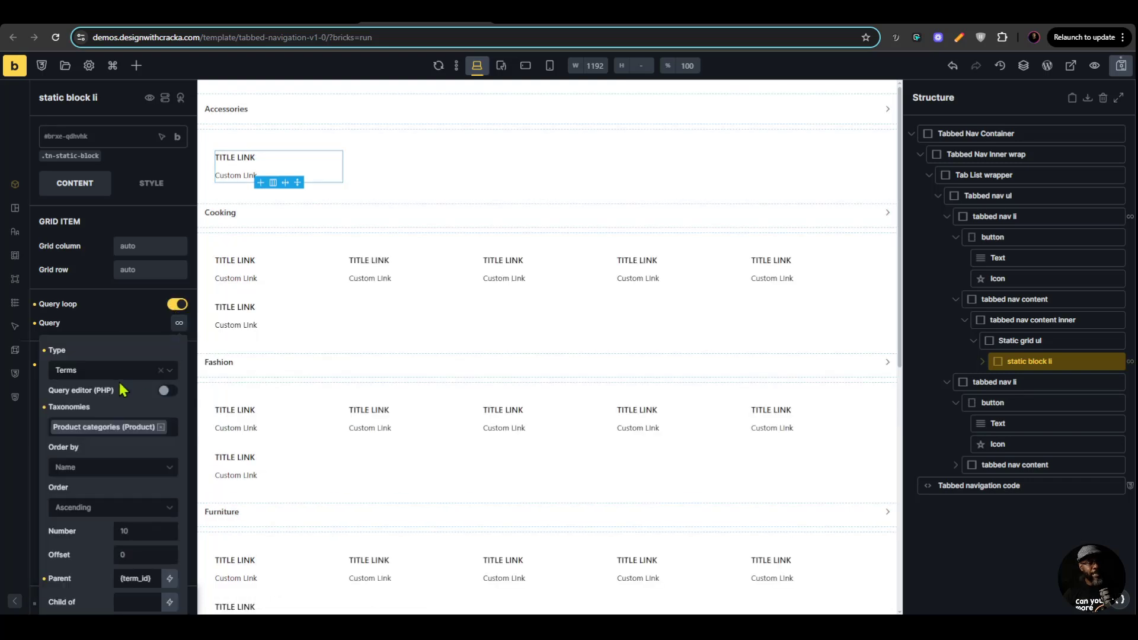
scroll(120, 379, "down", 2)
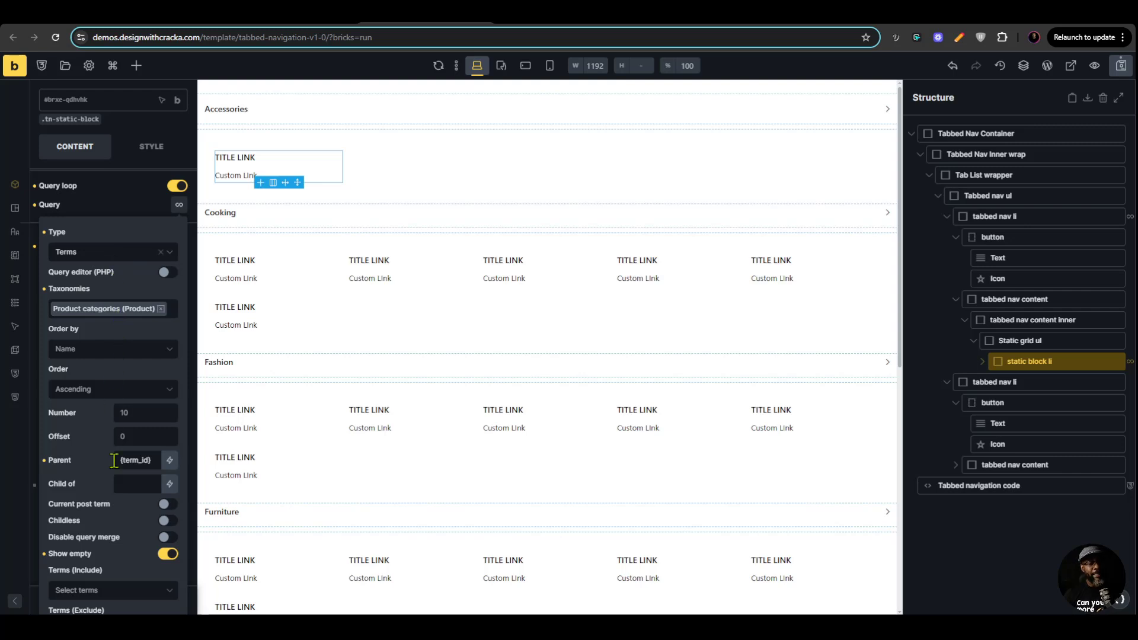
Step: Set the Parent of the static block li's query to the dynamic Term id tag {term_id}
left_click_drag(148, 458, 112, 465)
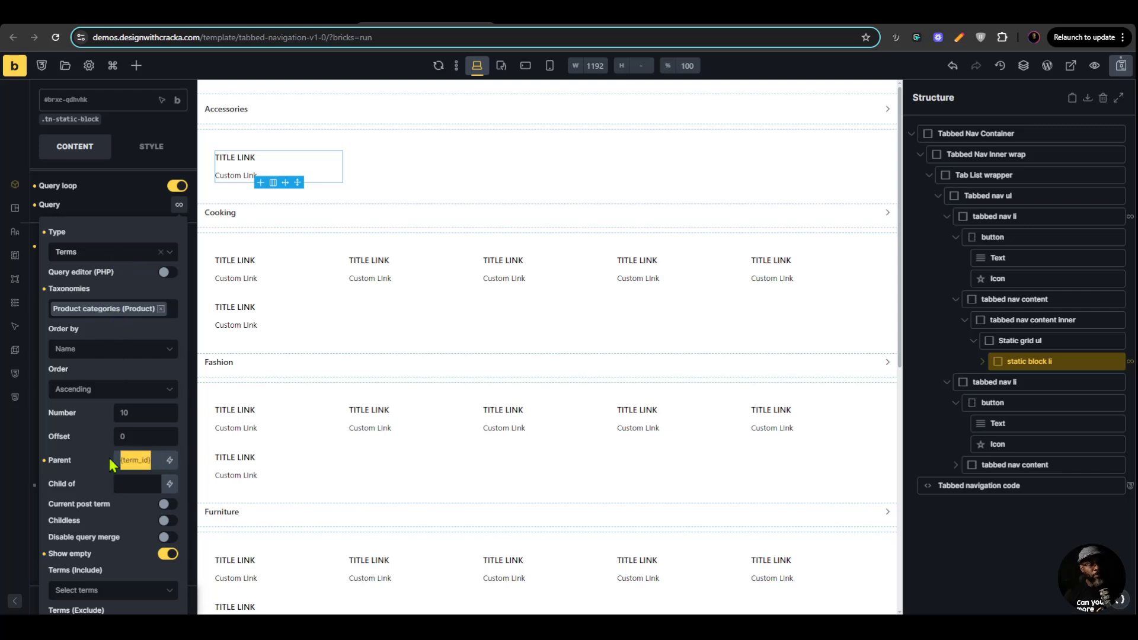
key("BackSpace")
left_click(170, 460)
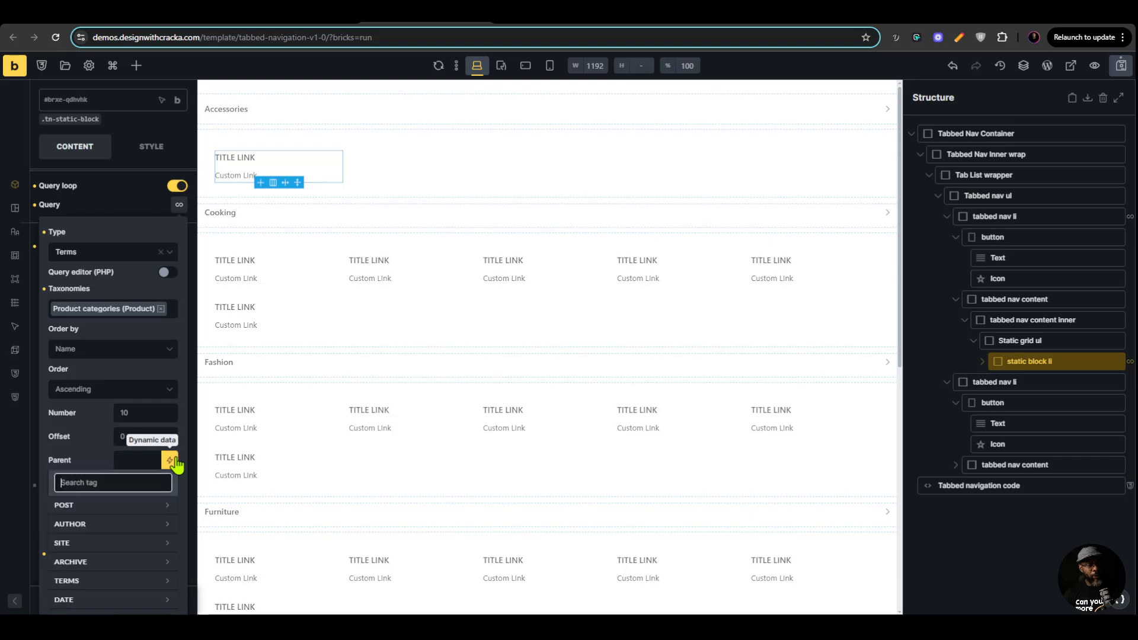
type("term")
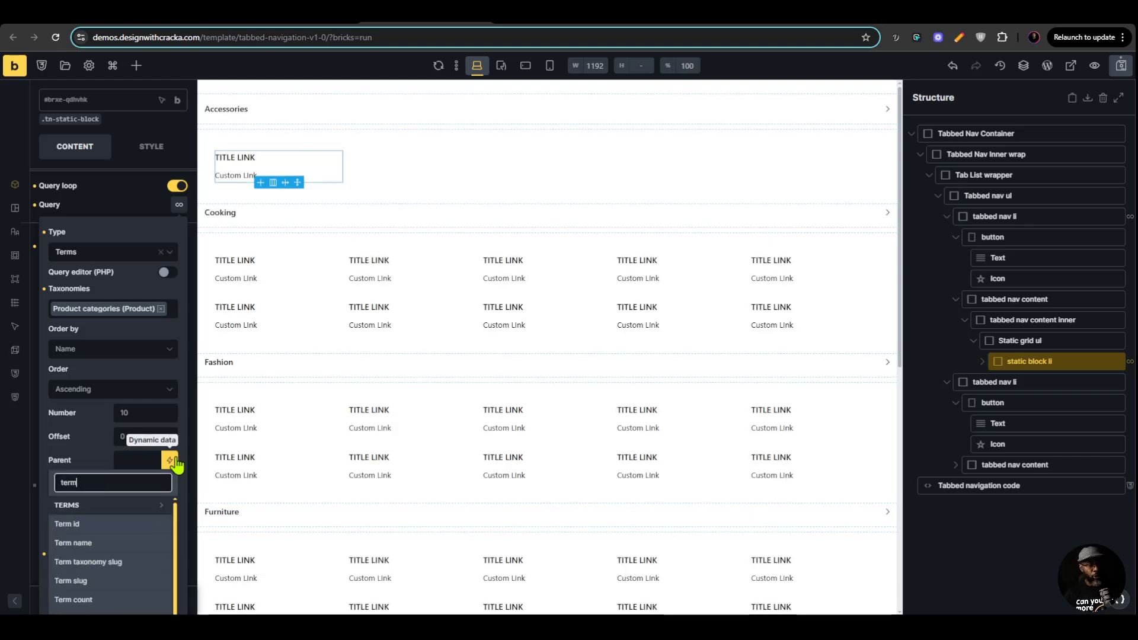
left_click(136, 505)
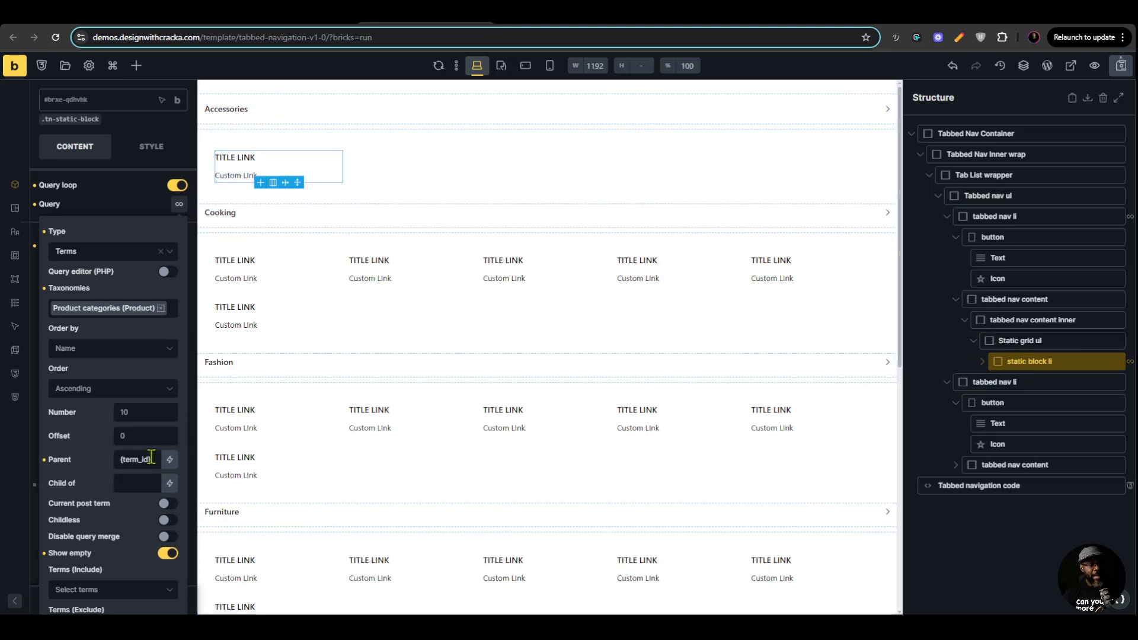
Step: Replace the title link's text in the static block li with the dynamic Term name tag {term_name}
scroll(160, 454, "down", 2)
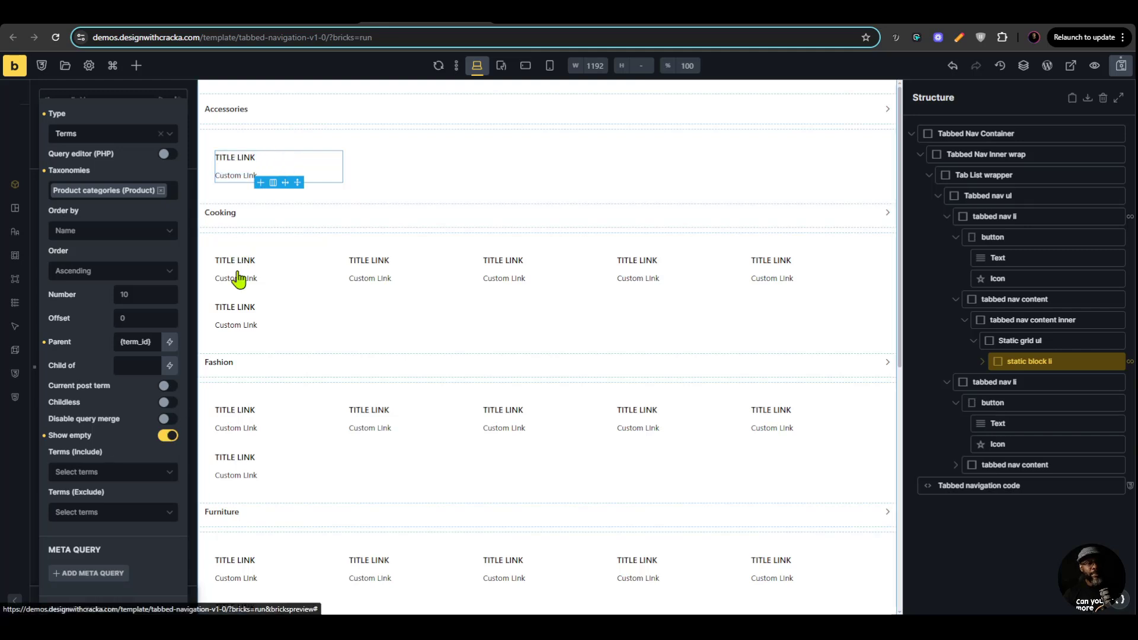
left_click(243, 157)
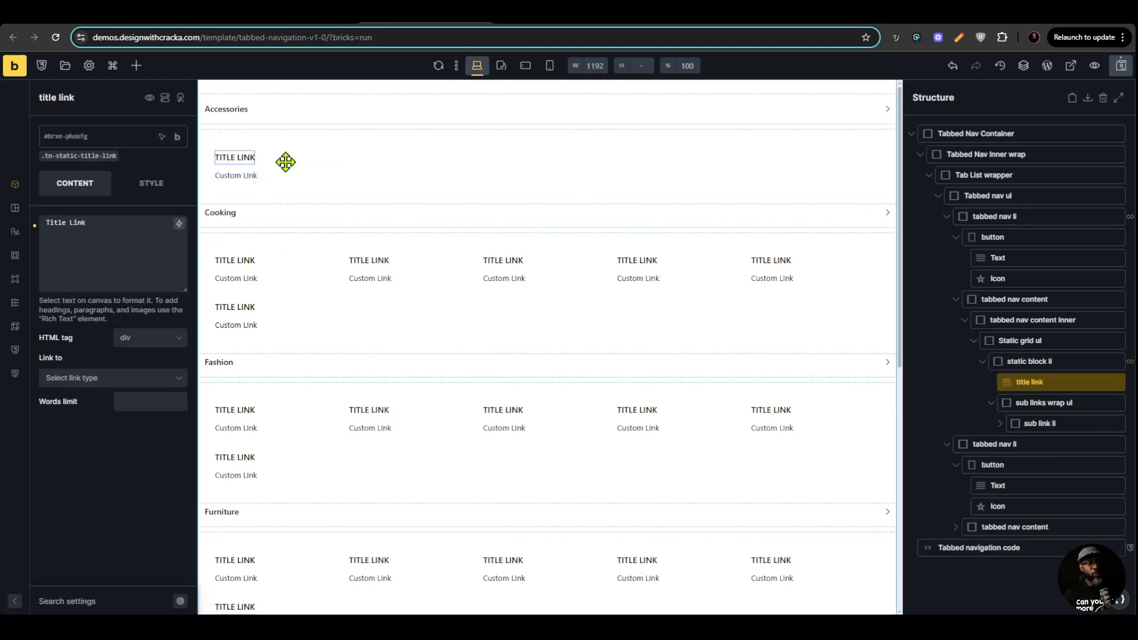
triple_click(121, 242)
key("BackSpace")
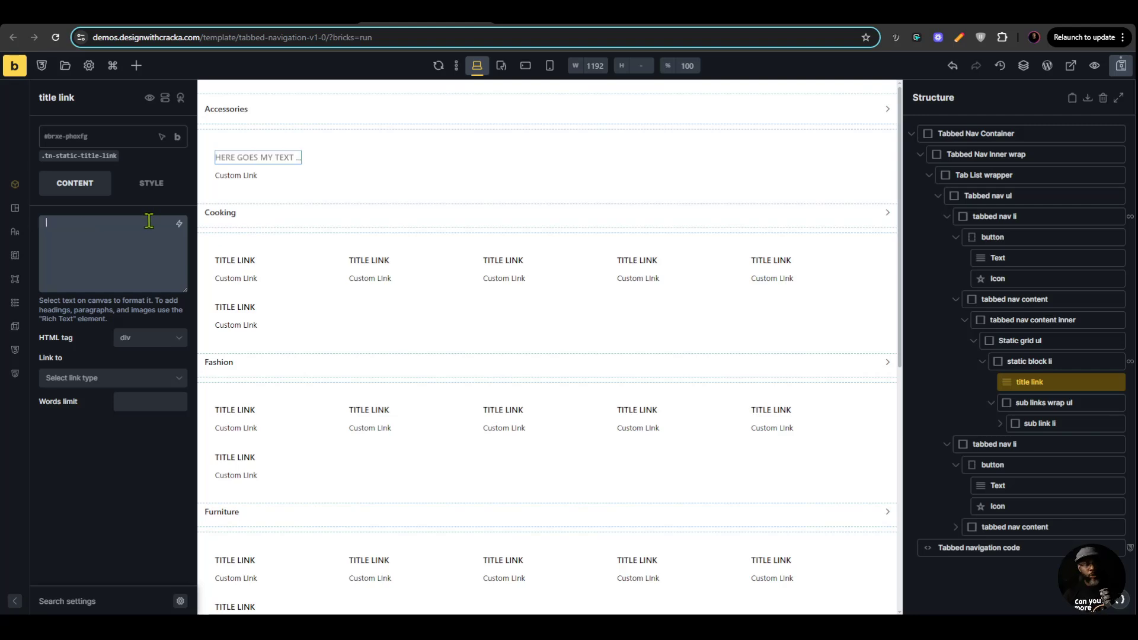
left_click(180, 224)
left_click(100, 368)
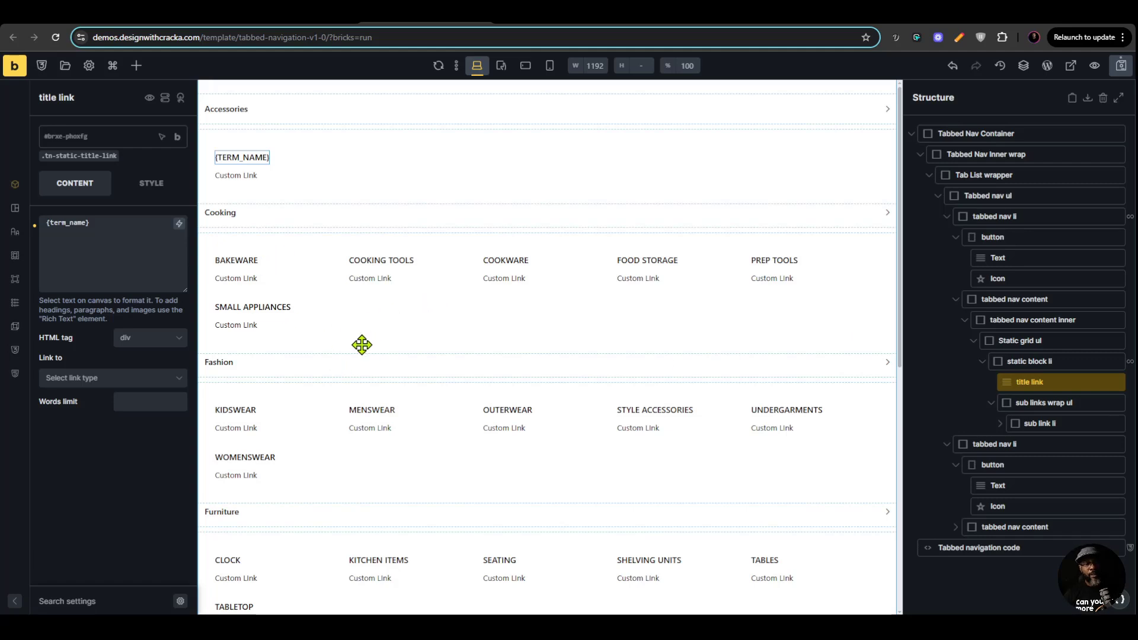
Step: Enable a query loop on the sub link li for Terms in Product categories (Product), with Parent {term_id} and empty terms shown
left_click(246, 173)
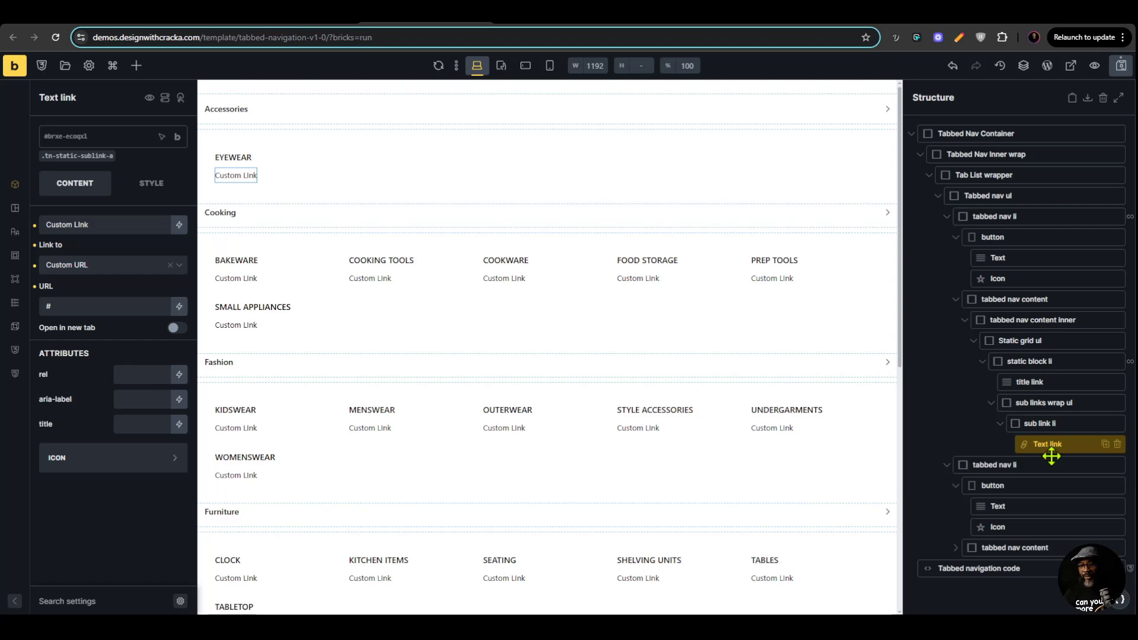
left_click(1029, 424)
left_click(999, 423)
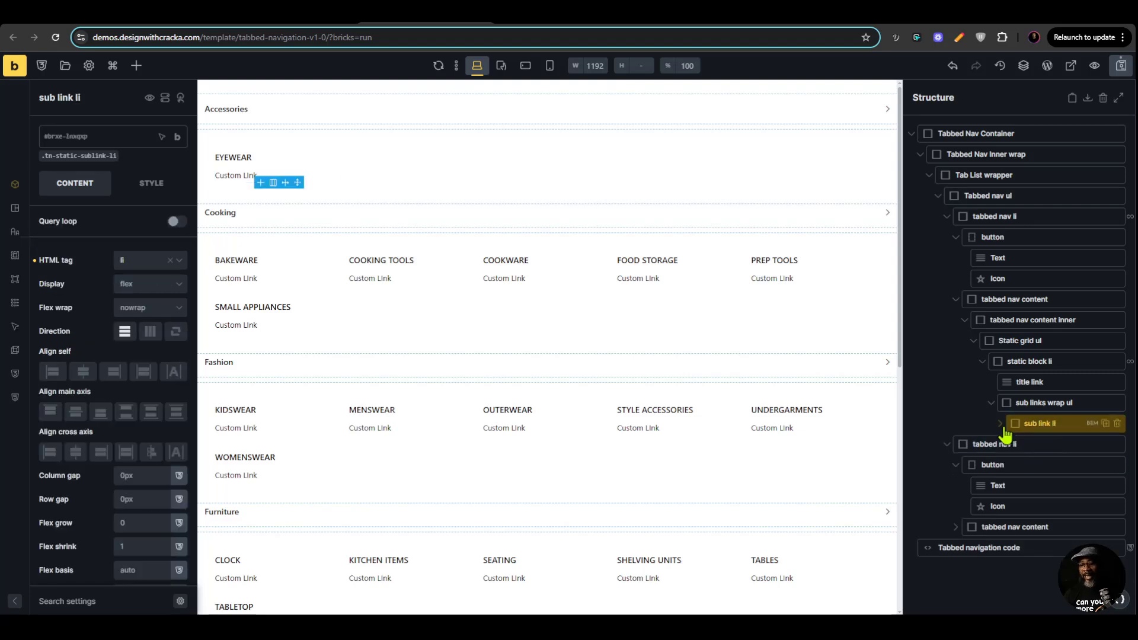
left_click(1045, 405)
left_click(1039, 423)
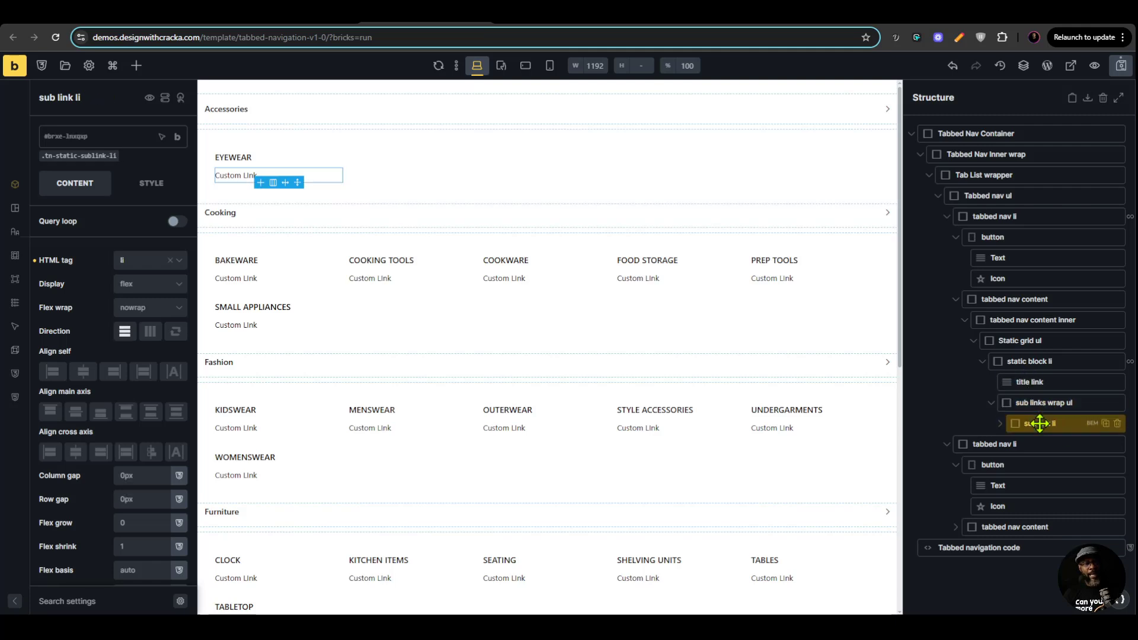
left_click(176, 221)
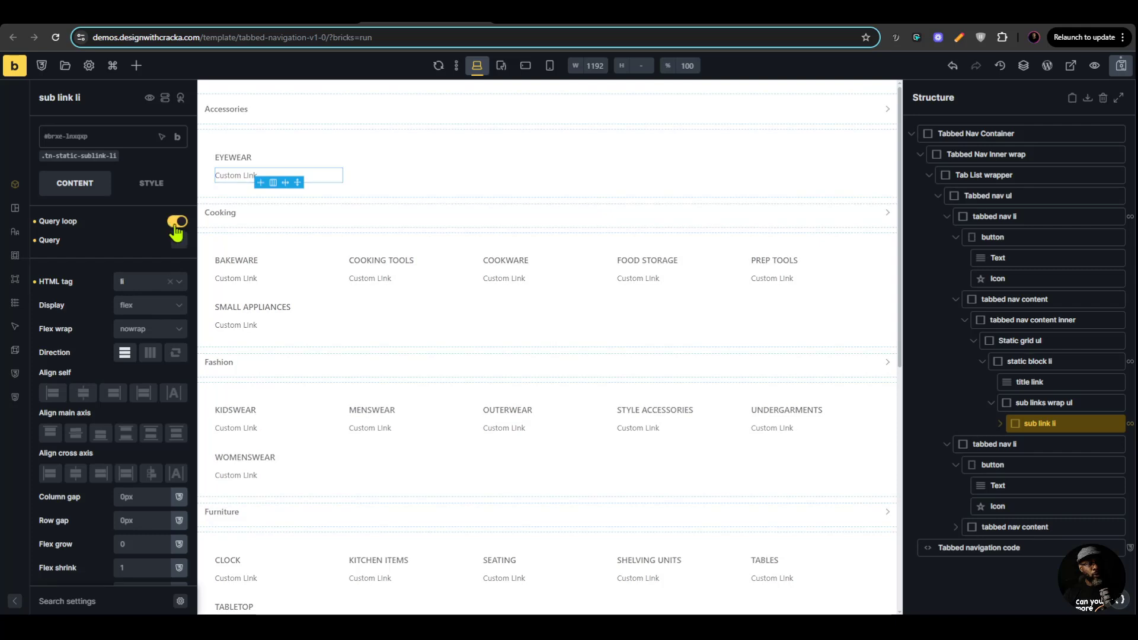
left_click(178, 240)
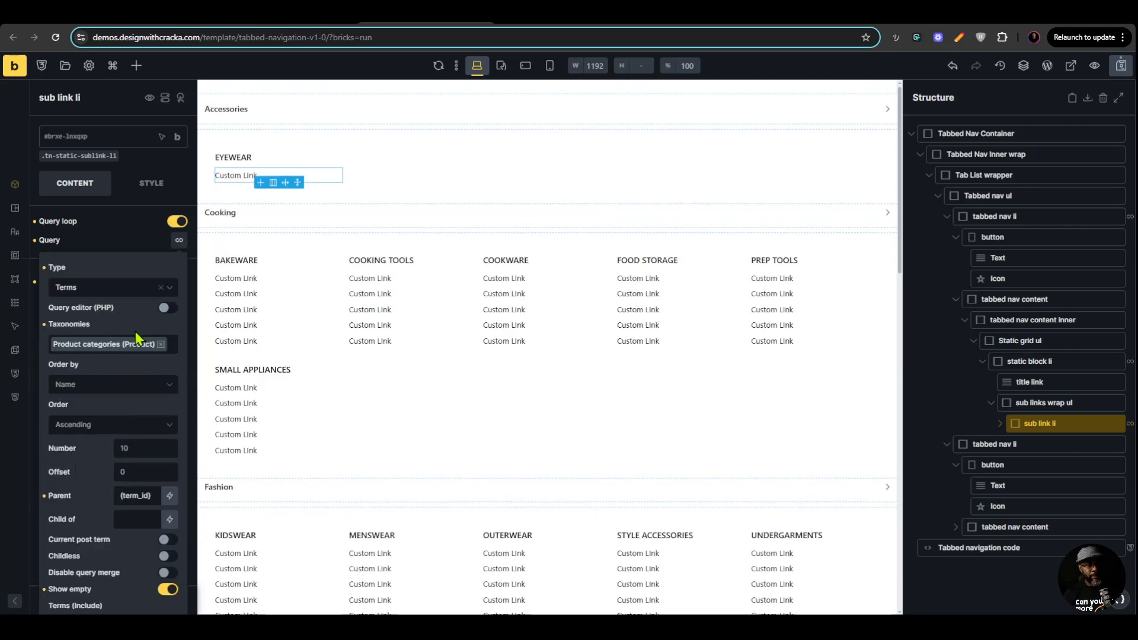
scroll(134, 367, "down", 4)
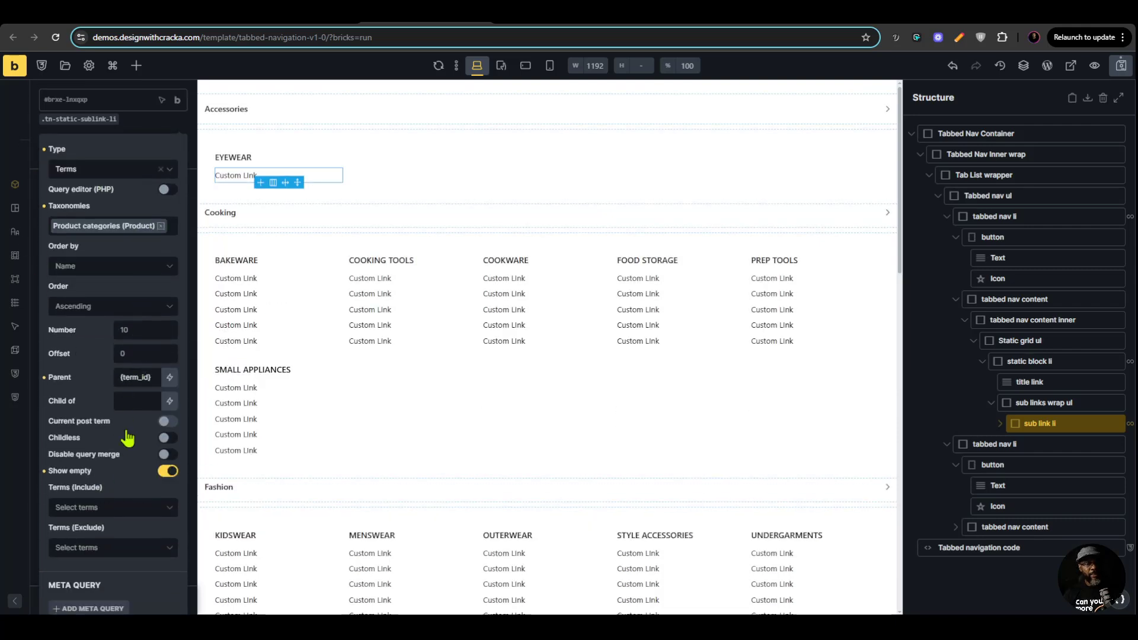
Step: Replace the Text link's text inside the sub link li with the dynamic tag {term_name} and save the template
left_click(224, 175)
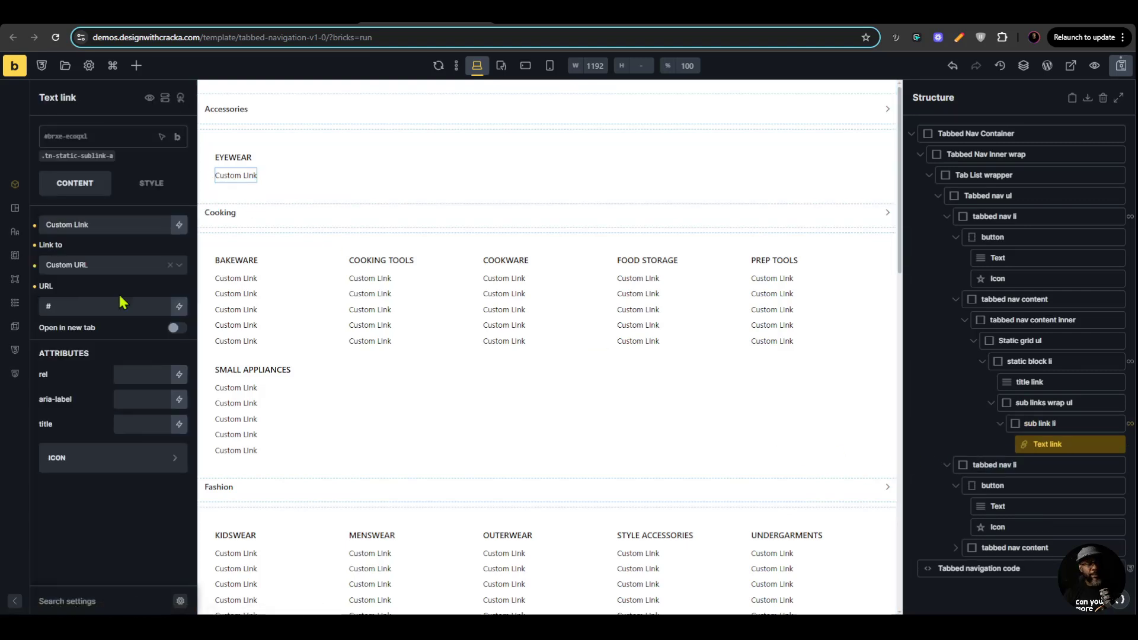
left_click(117, 224)
key("ctrl+a")
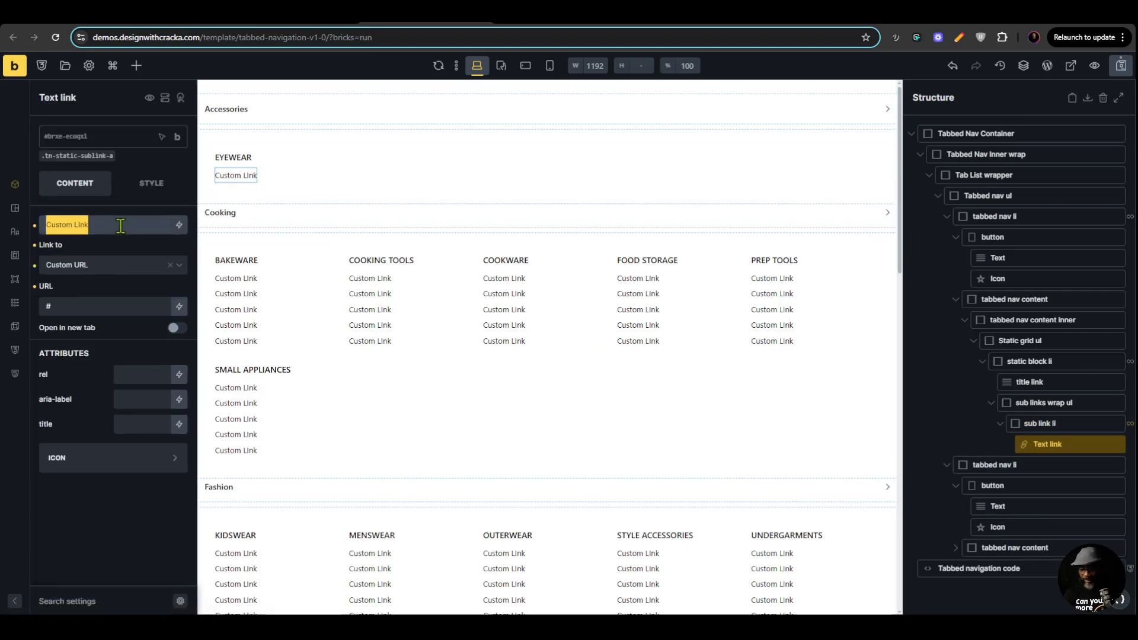
key("BackSpace")
left_click(179, 225)
type("term")
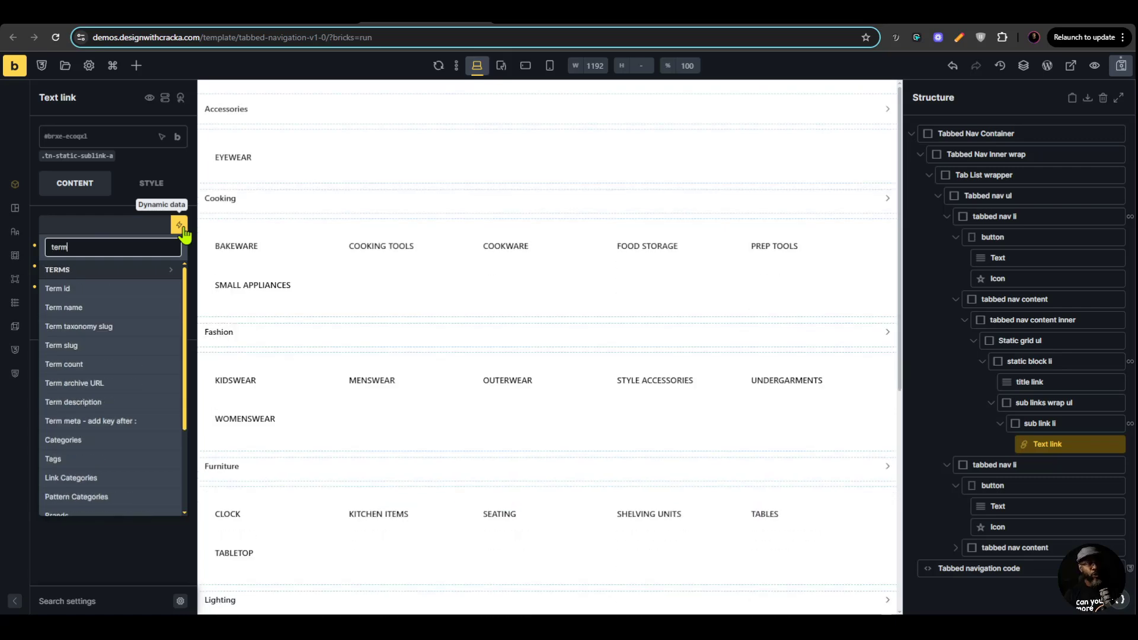
left_click(105, 314)
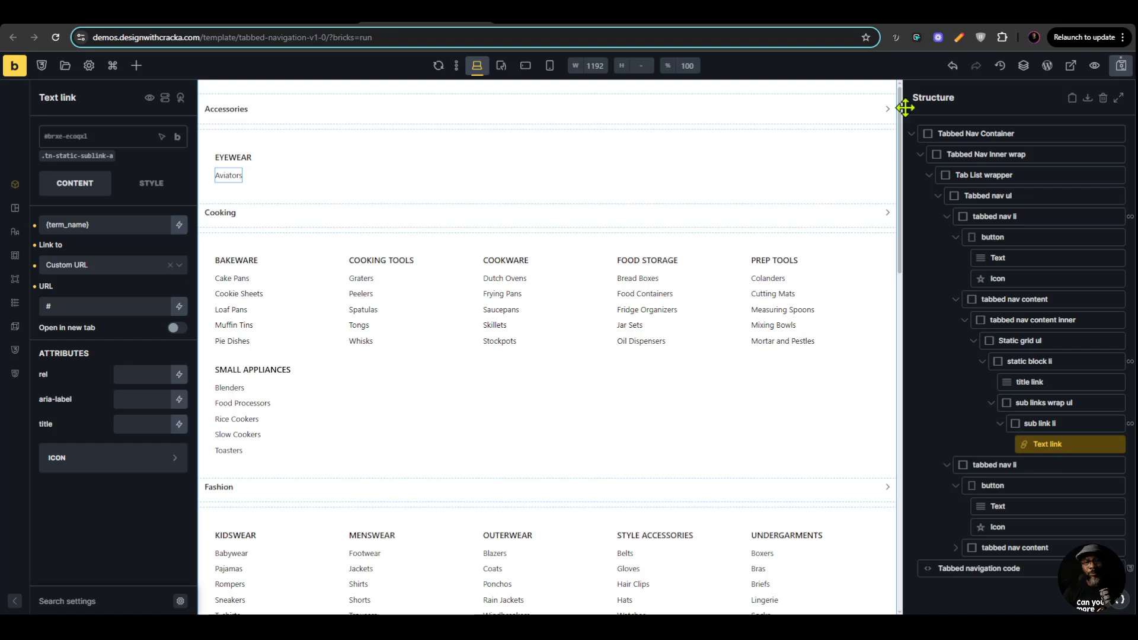
key("ctrl+s")
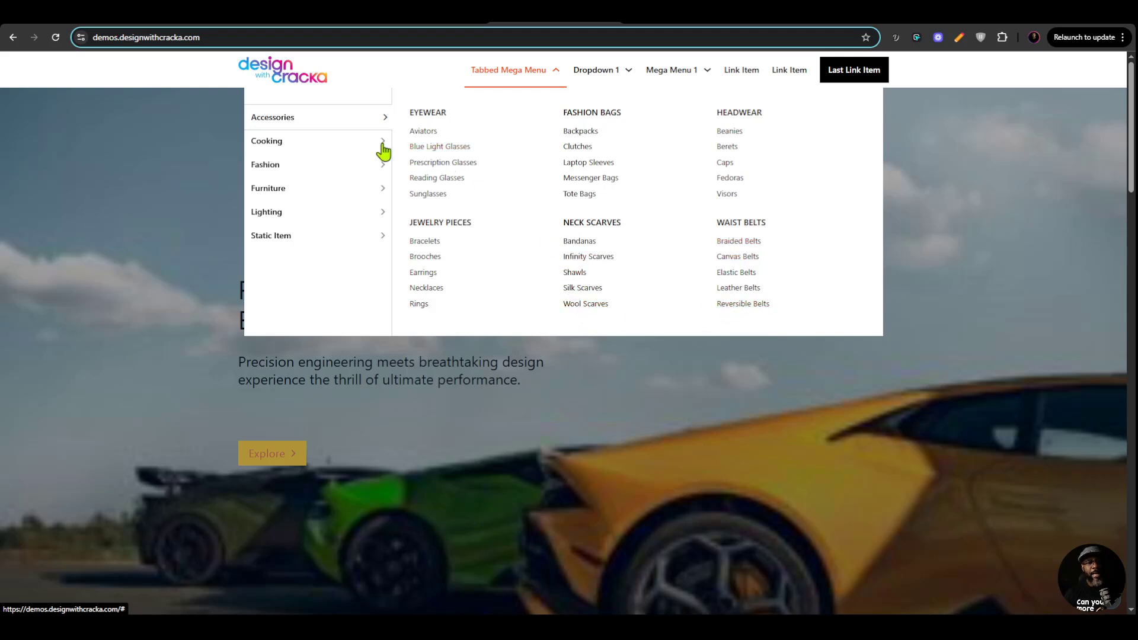
Step: Switch to the live site and check the category tabs and their sub links in the Tabbed Mega Menu
mouse_move(374, 240)
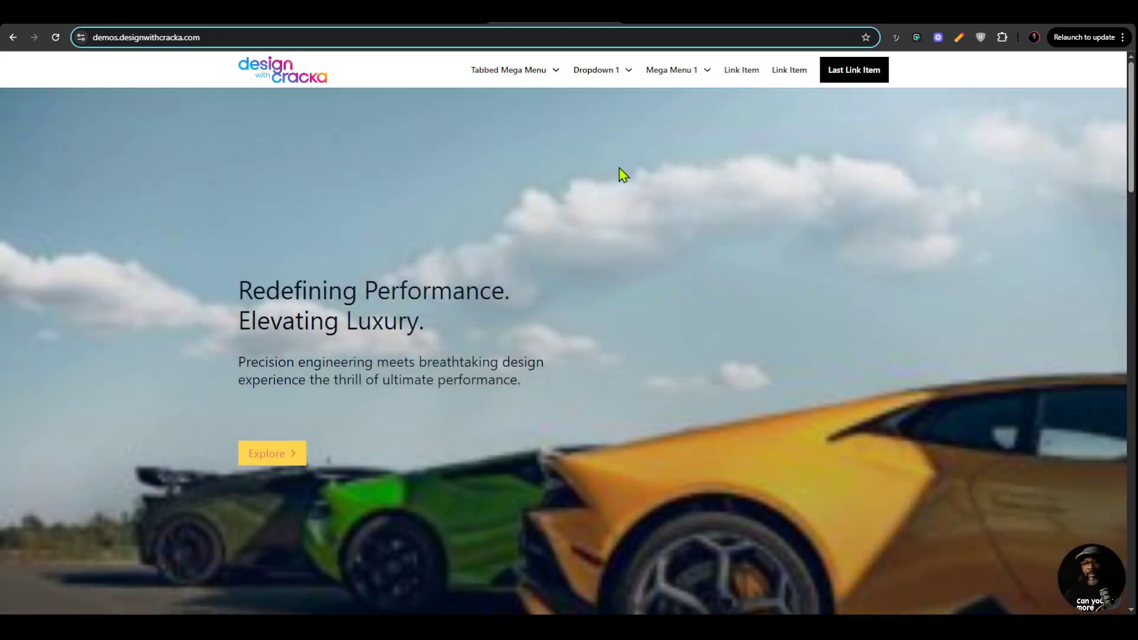
mouse_move(541, 75)
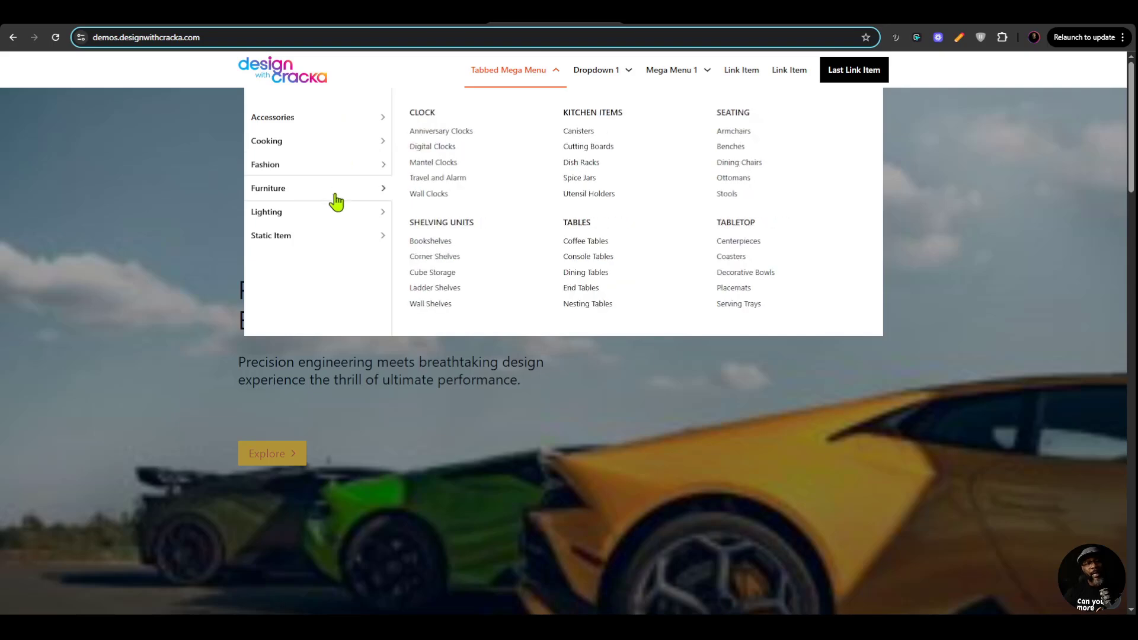
mouse_move(359, 139)
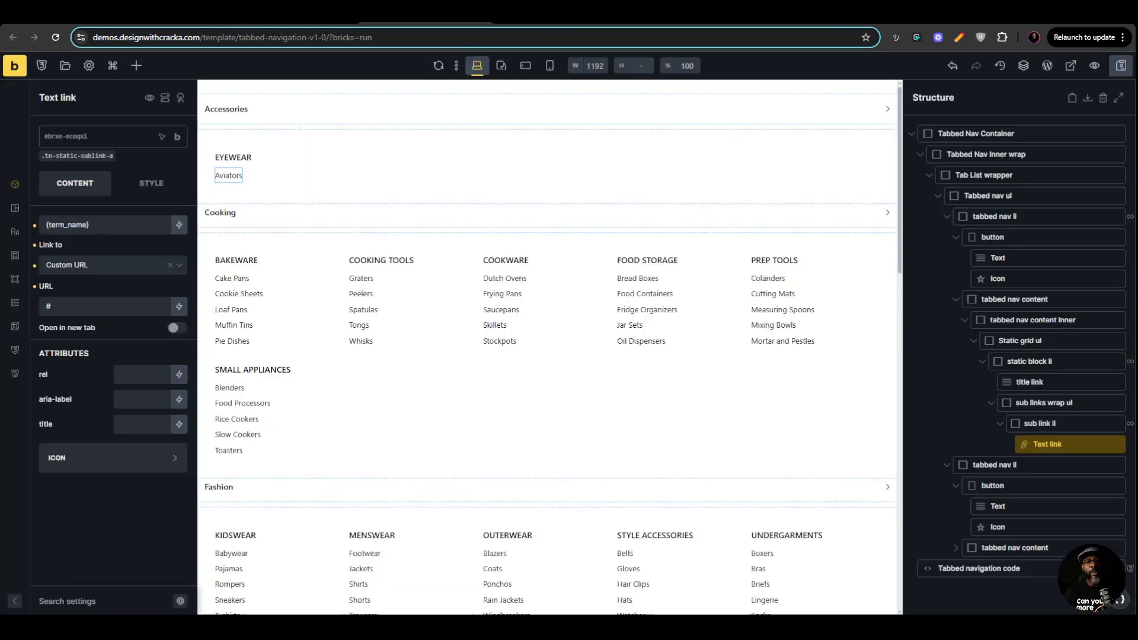
Step: Show the Tabbed Nav Container's custom attributes in the Bricks editor and inspect data-slide-in
left_click(1010, 135)
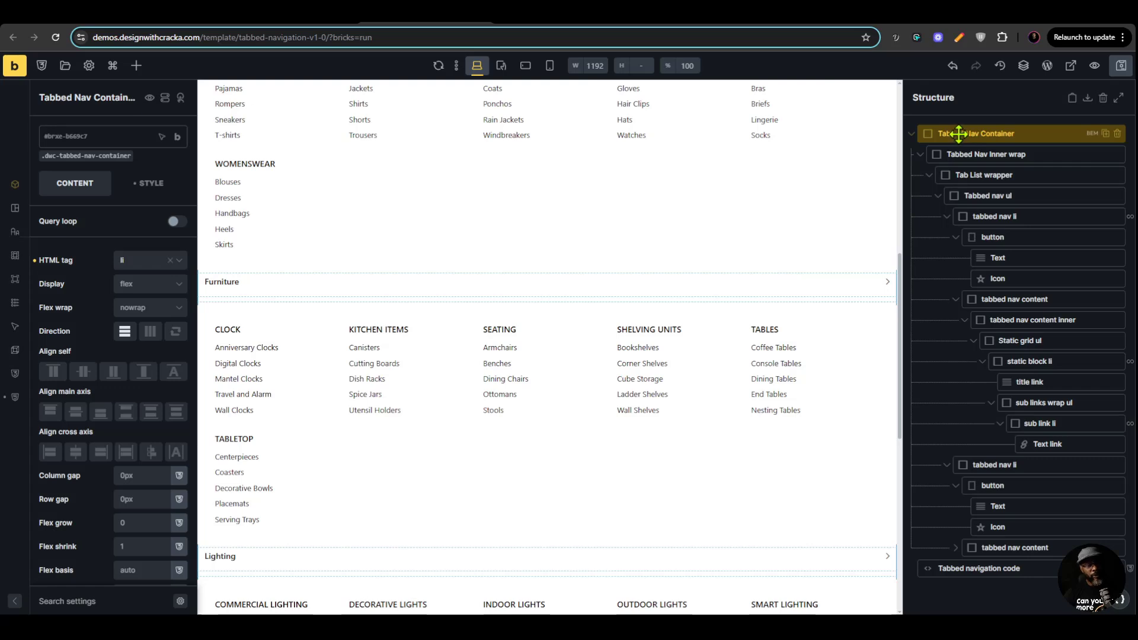
left_click(15, 397)
scroll(124, 435, "down", 4)
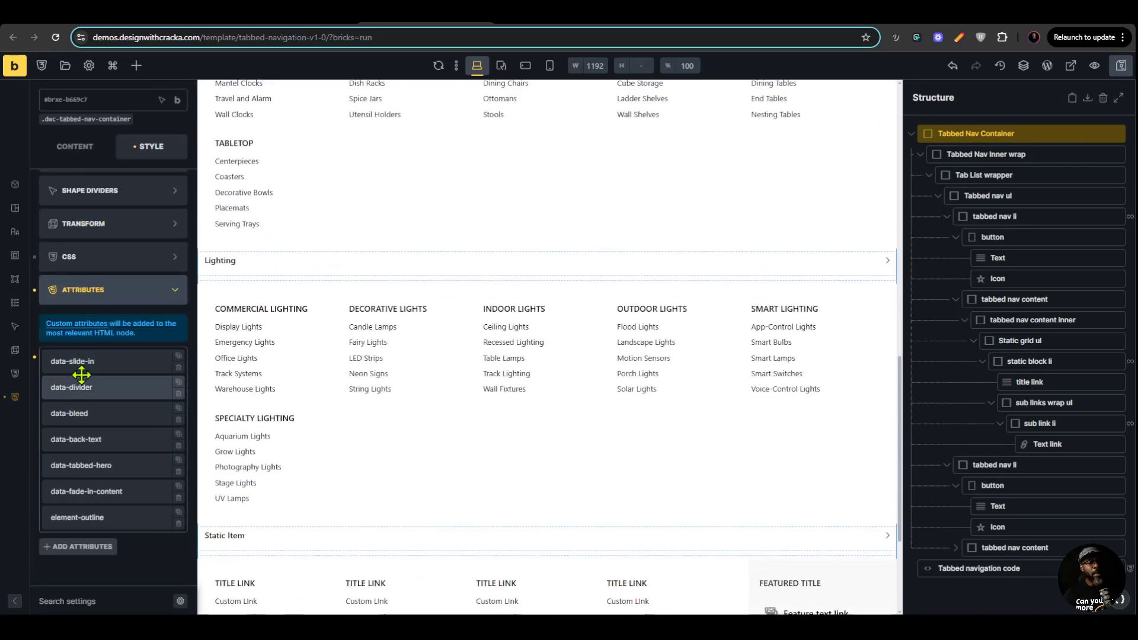
left_click(99, 361)
left_click(100, 364)
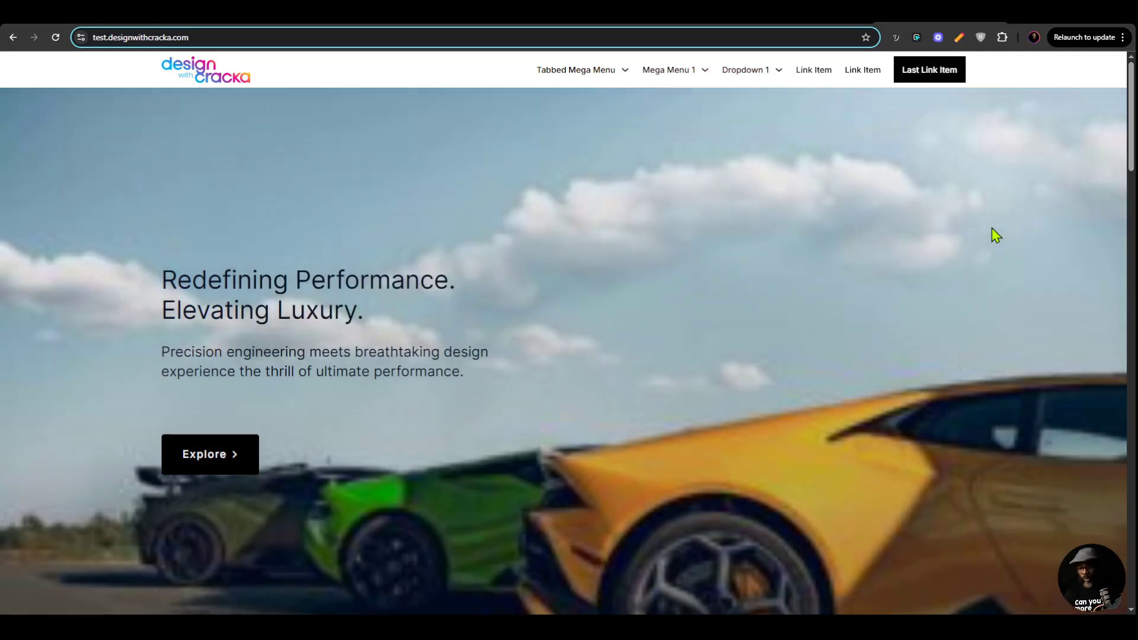
Step: Switch to the test site, emulate an iPhone XR screen and open the Tabbed Mega Menu in the mobile navigation
key("ctrl+shift+j")
left_click(838, 60)
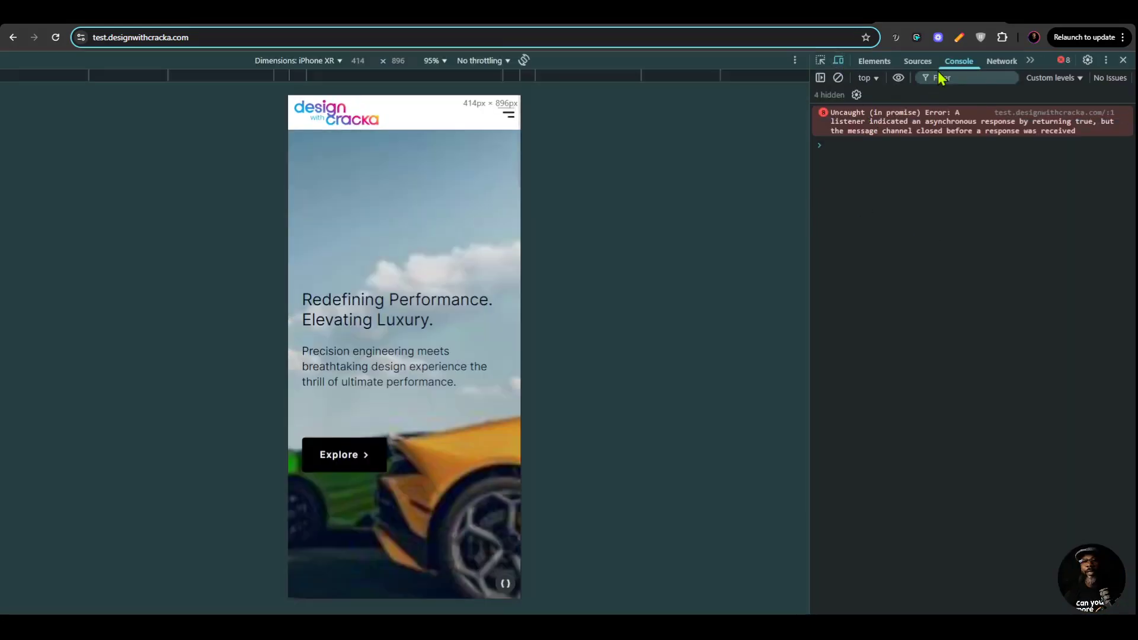
left_click(507, 113)
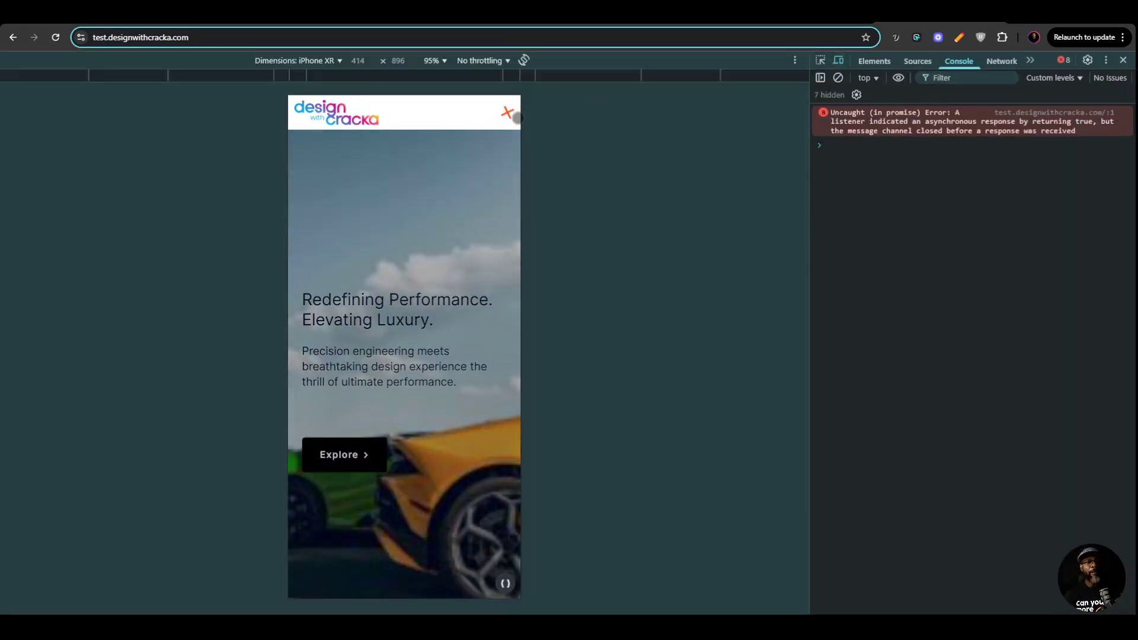
left_click(489, 142)
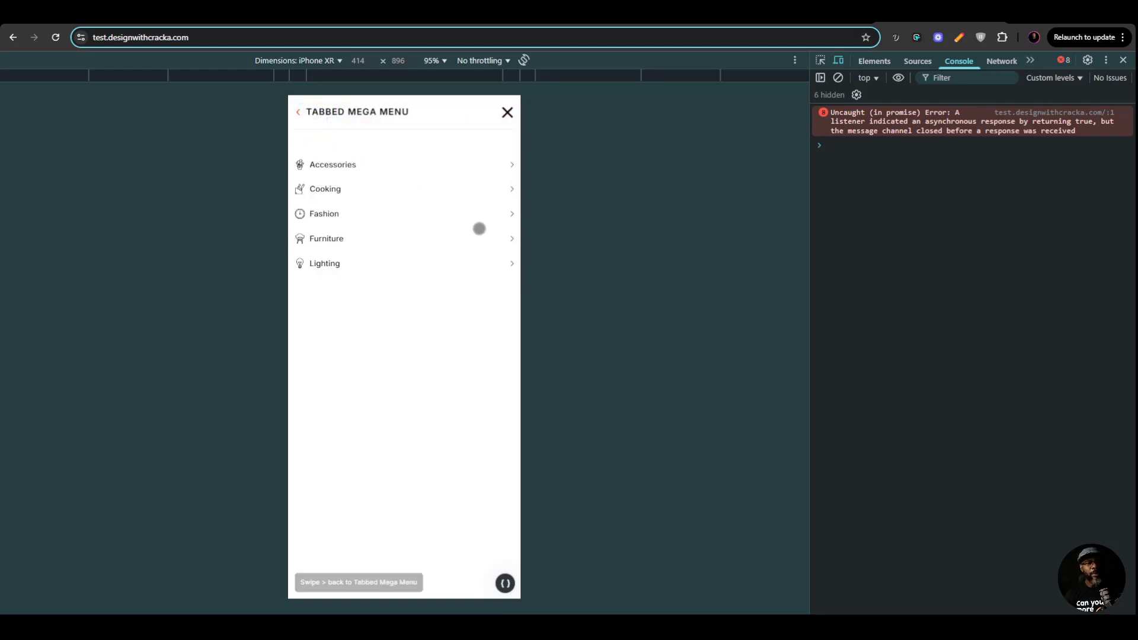
Step: Review the Accessories submenu in the mobile menu, return to the tab list, and close the menu and developer tools
left_click(511, 170)
scroll(355, 266, "down", 3)
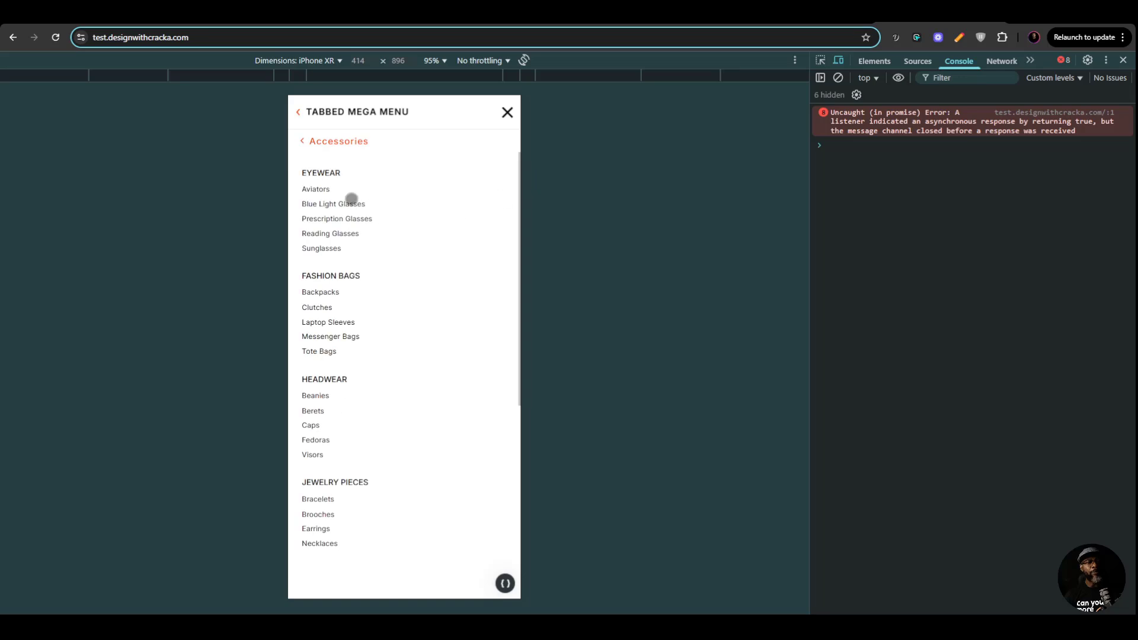
scroll(337, 153, "up", 3)
scroll(368, 366, "down", 3)
scroll(337, 143, "up", 3)
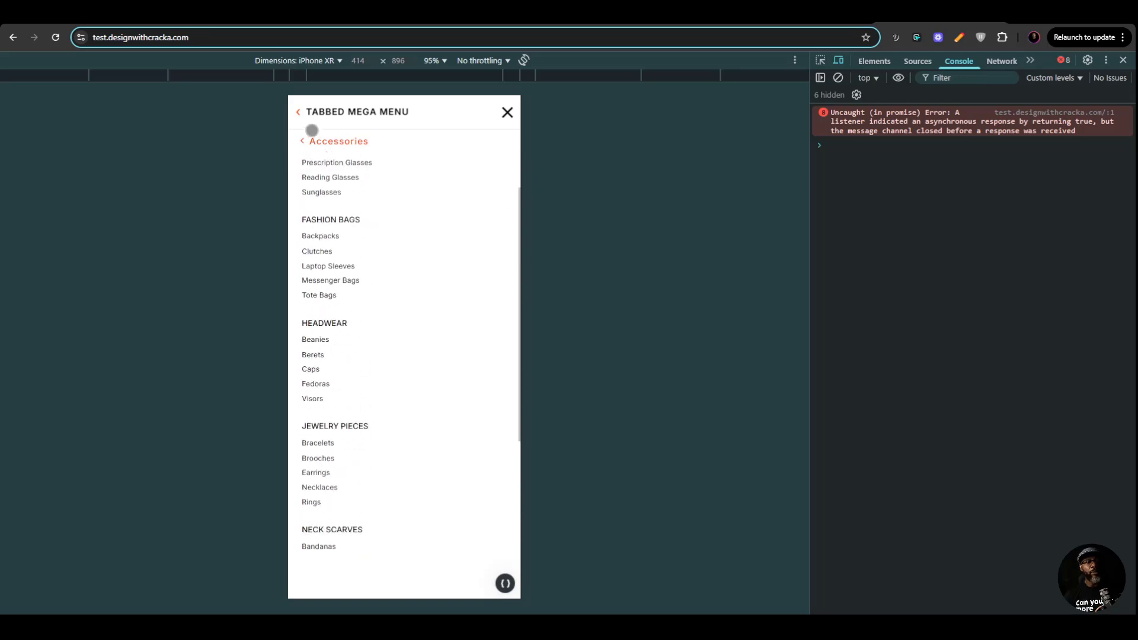
left_click(320, 141)
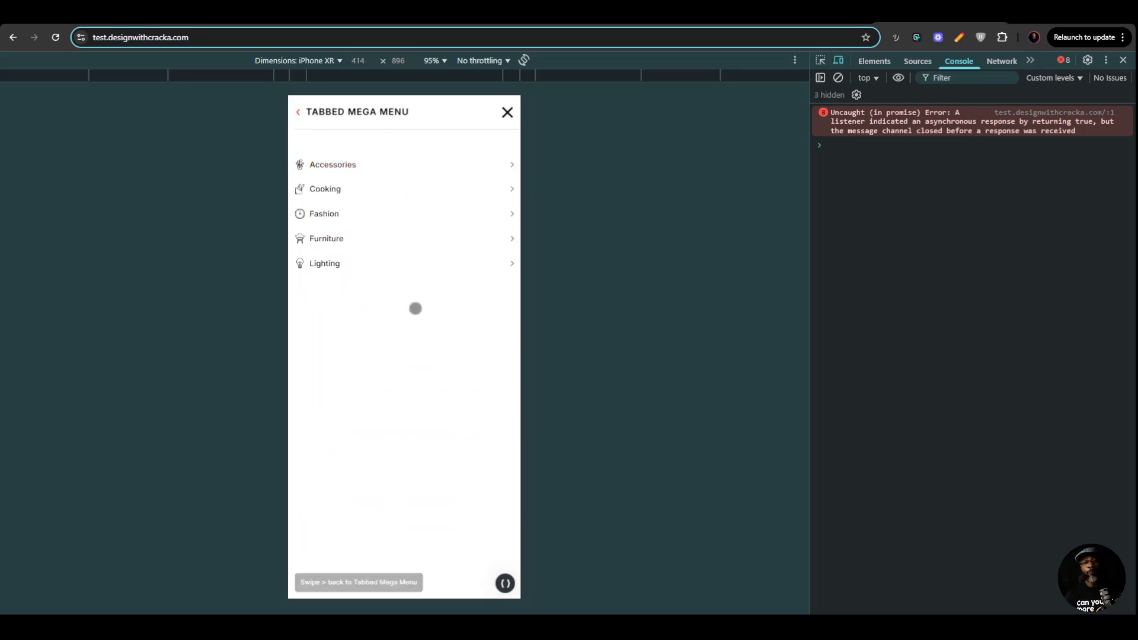
left_click(507, 112)
left_click(1123, 60)
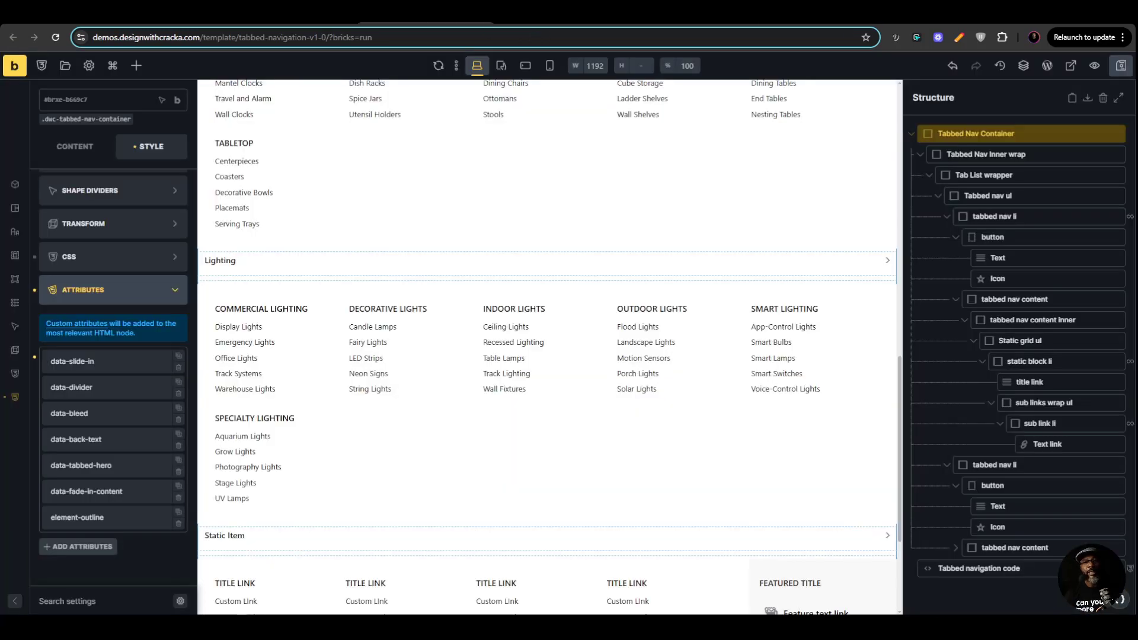
Step: Check the data-slide-in attribute's value on the Tabbed Nav Container and compare the tabs' behaviour in the live mega menu
left_click(129, 361)
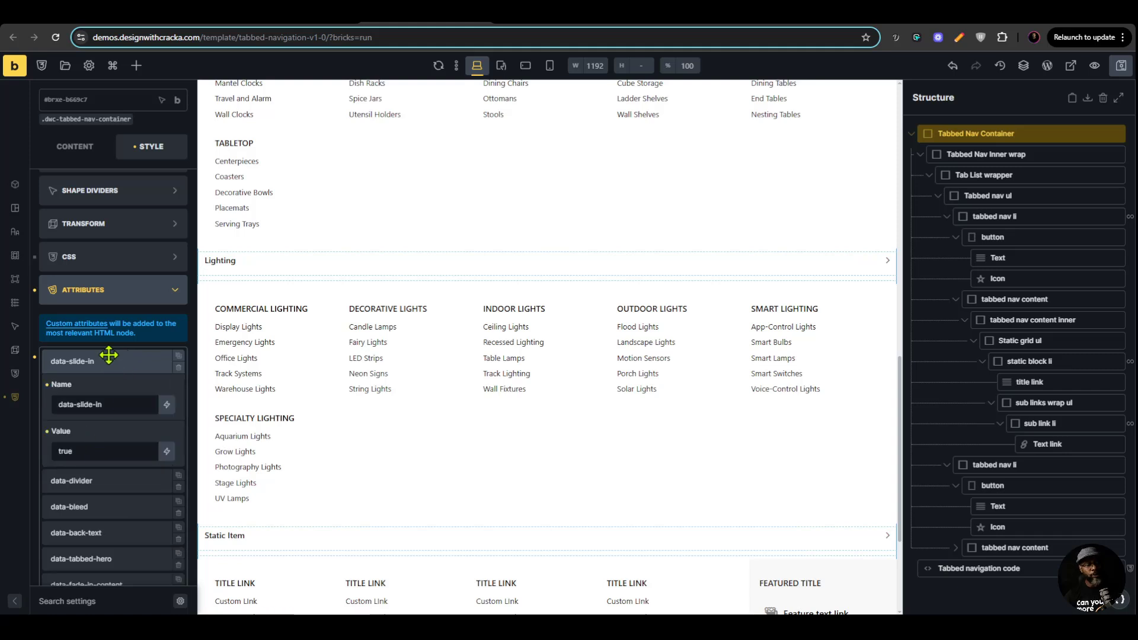
left_click(109, 355)
left_click(111, 410)
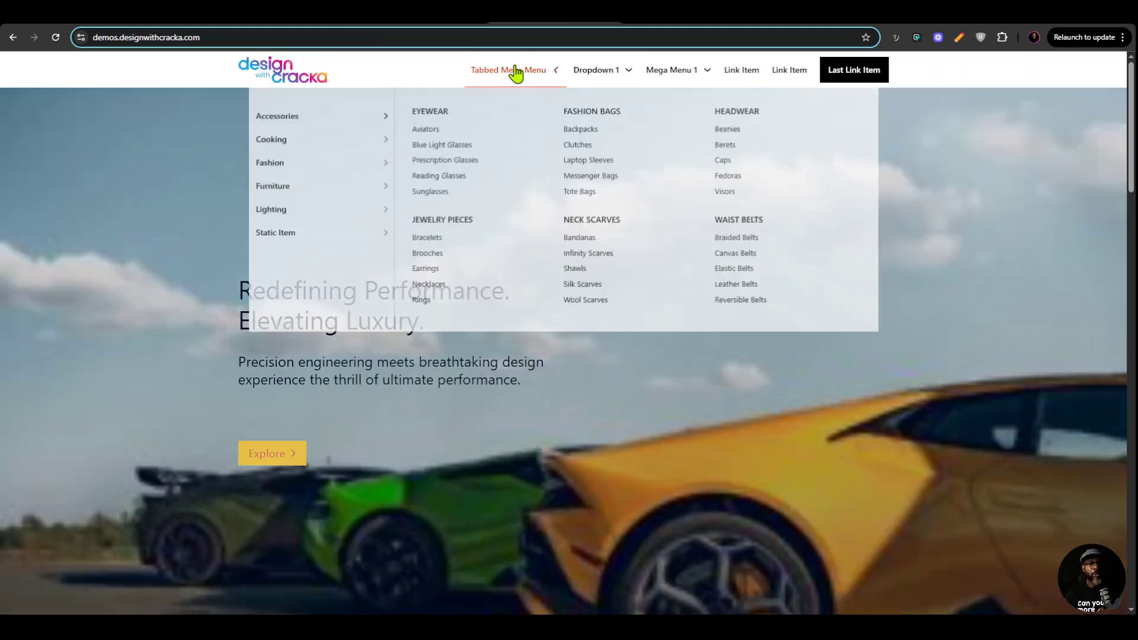
mouse_move(359, 243)
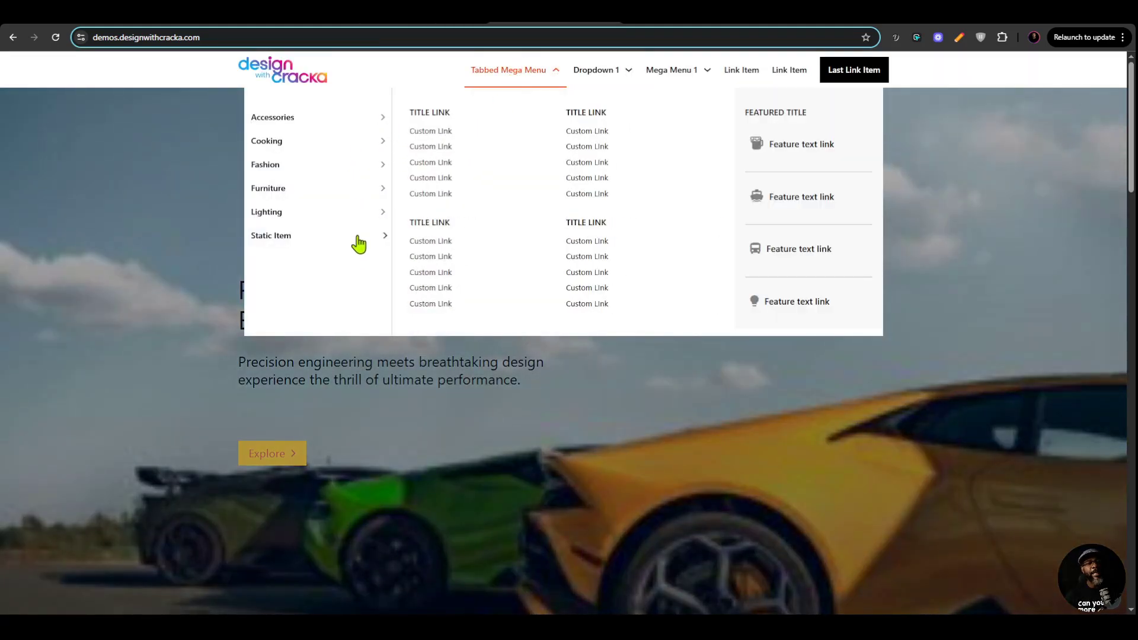
mouse_move(381, 125)
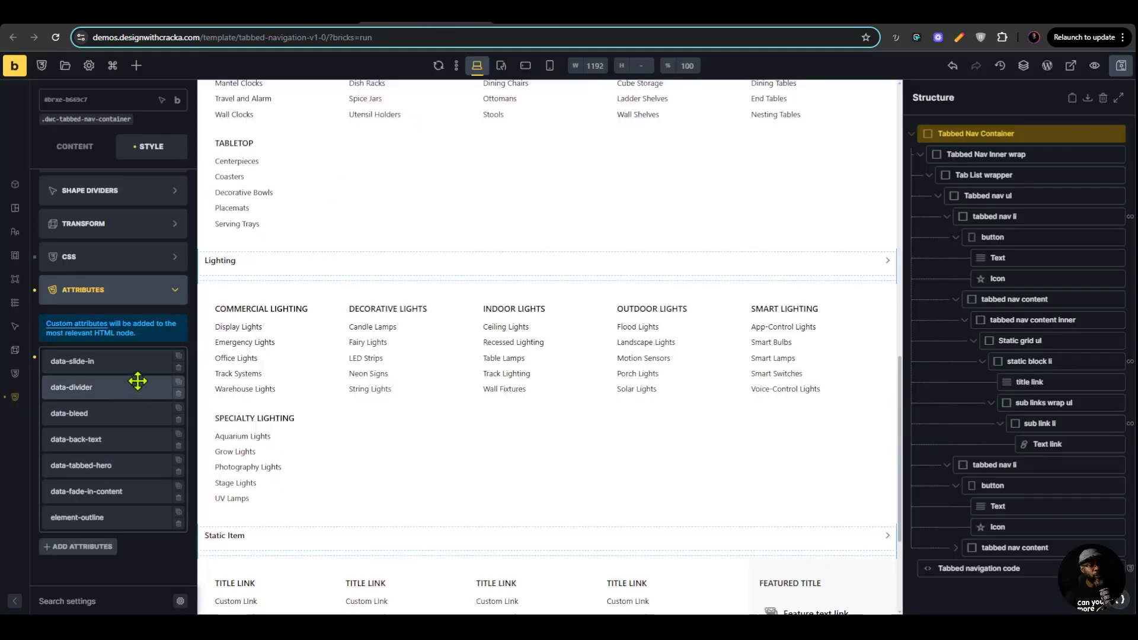
Step: Examine the data-divider attribute of the Tabbed Nav Container and review the looped menu from its beginning
left_click(134, 385)
left_click(120, 394)
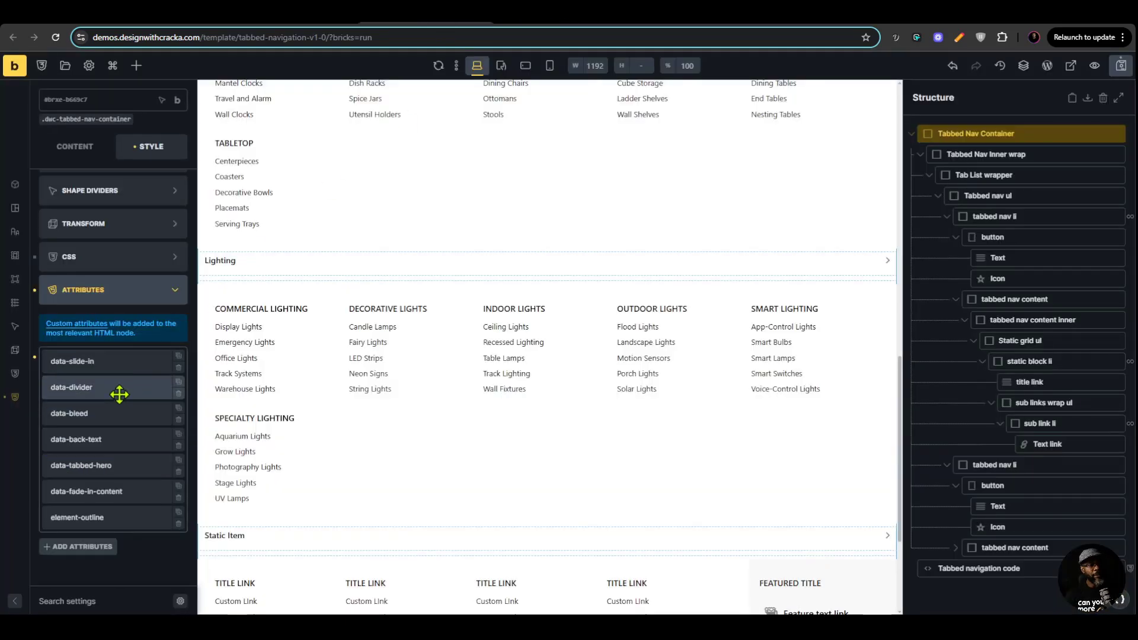
left_click(1124, 70)
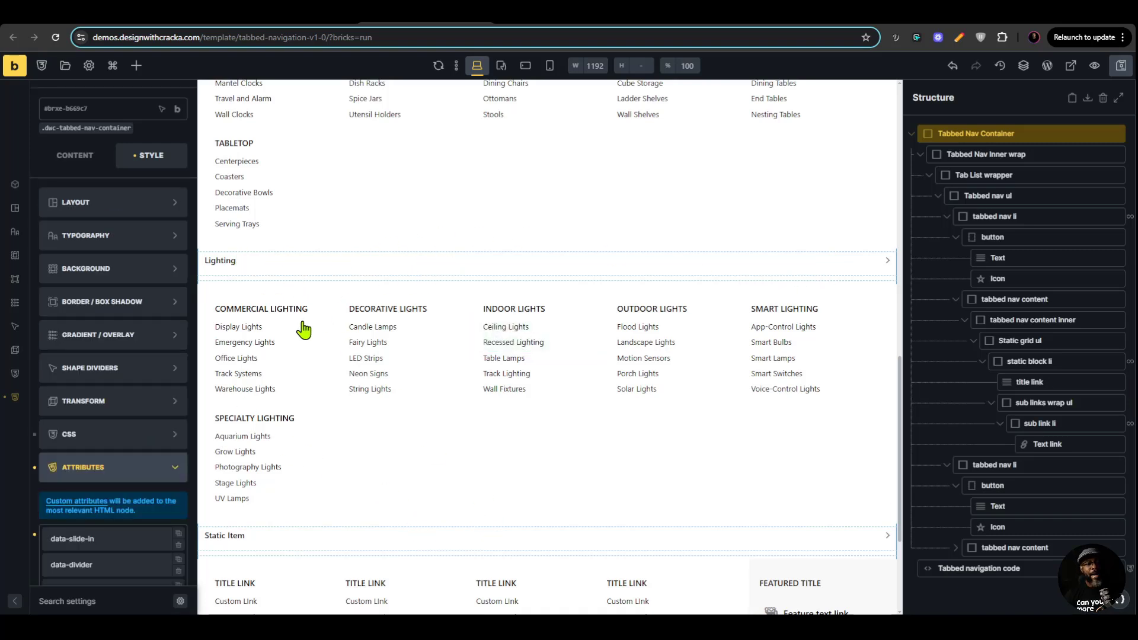
scroll(541, 412, "up", 15)
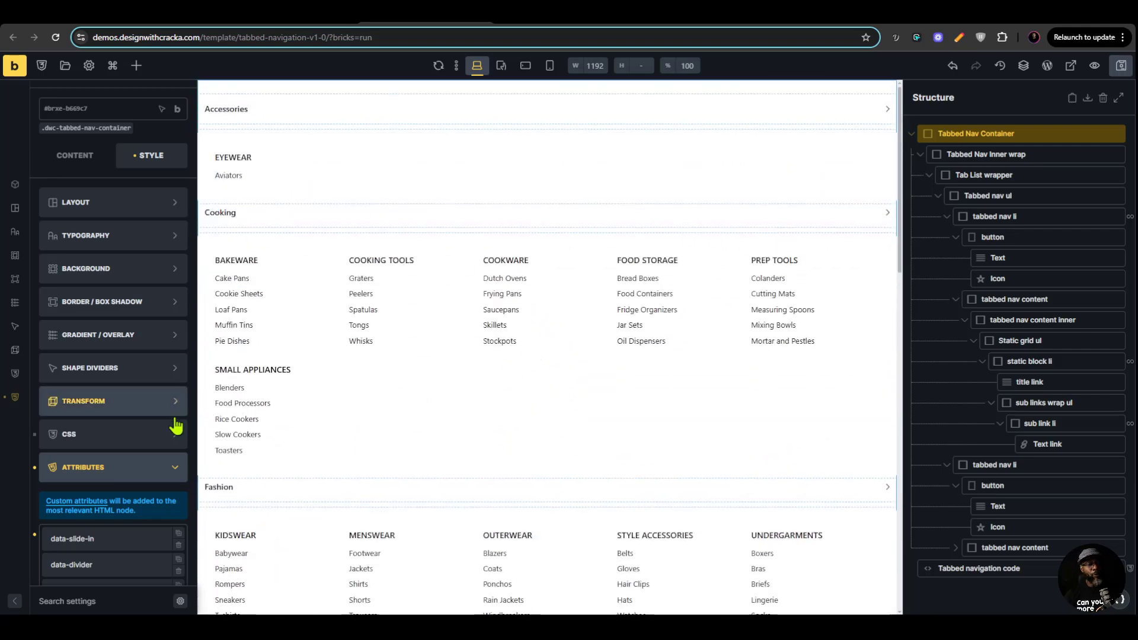
Step: Review the data-fade-in-content attribute of the Tabbed Nav Container and set the element-outline attribute's value to true
scroll(154, 421, "down", 5)
left_click(107, 398)
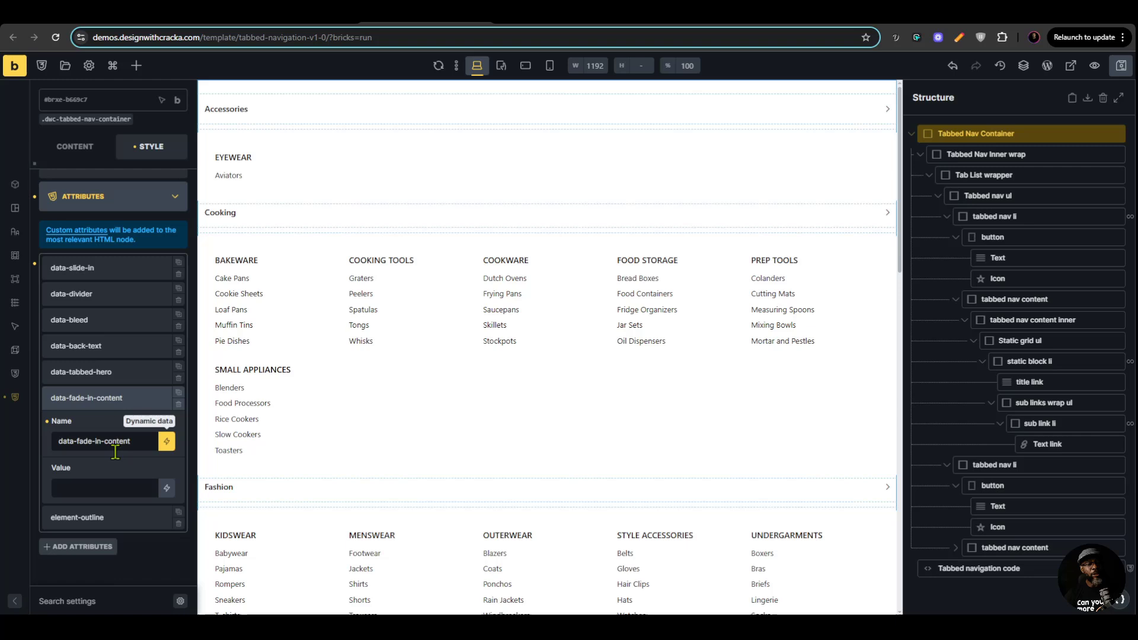
left_click(110, 513)
left_click(46, 495)
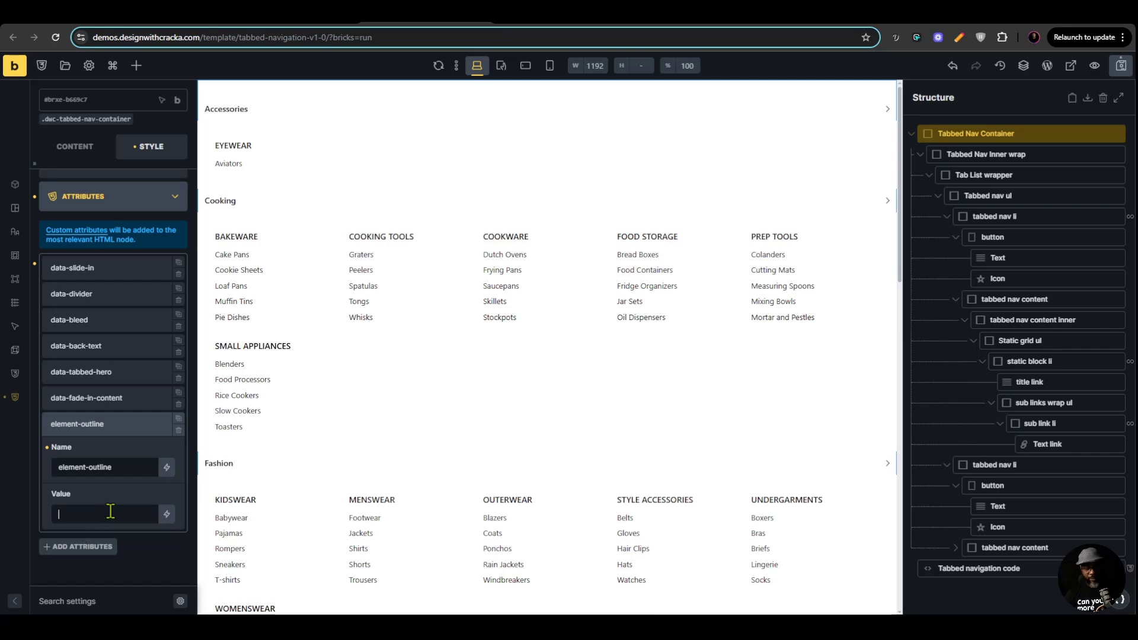
type("true")
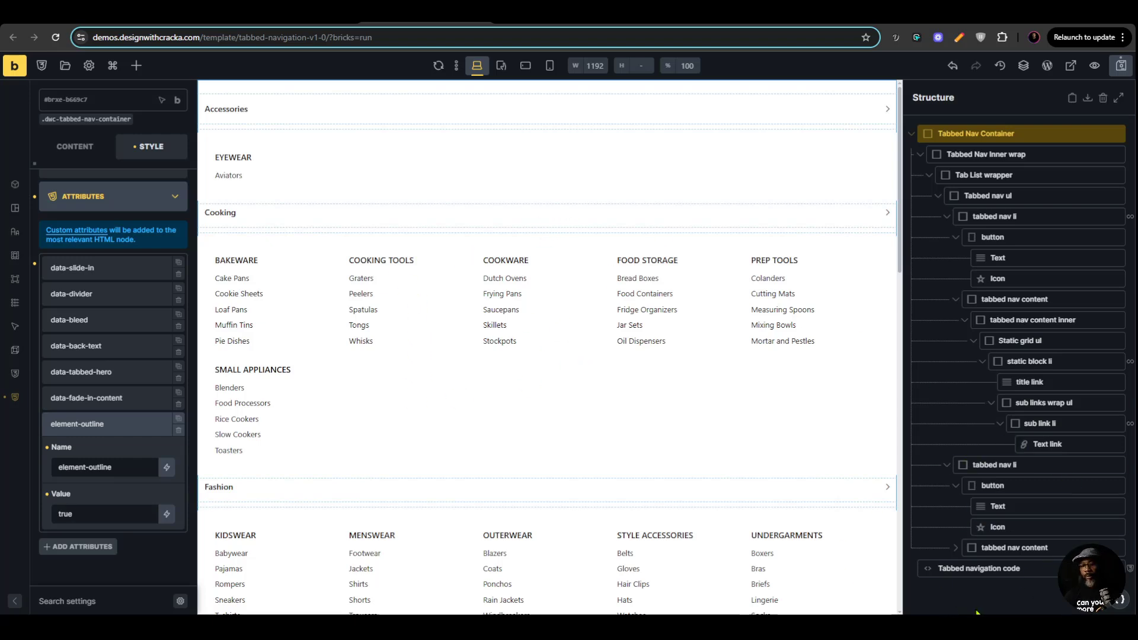
Step: Examine the Tabbed navigation code element's PHP & HTML note, CSS variables and JavaScript configuration
left_click(967, 571)
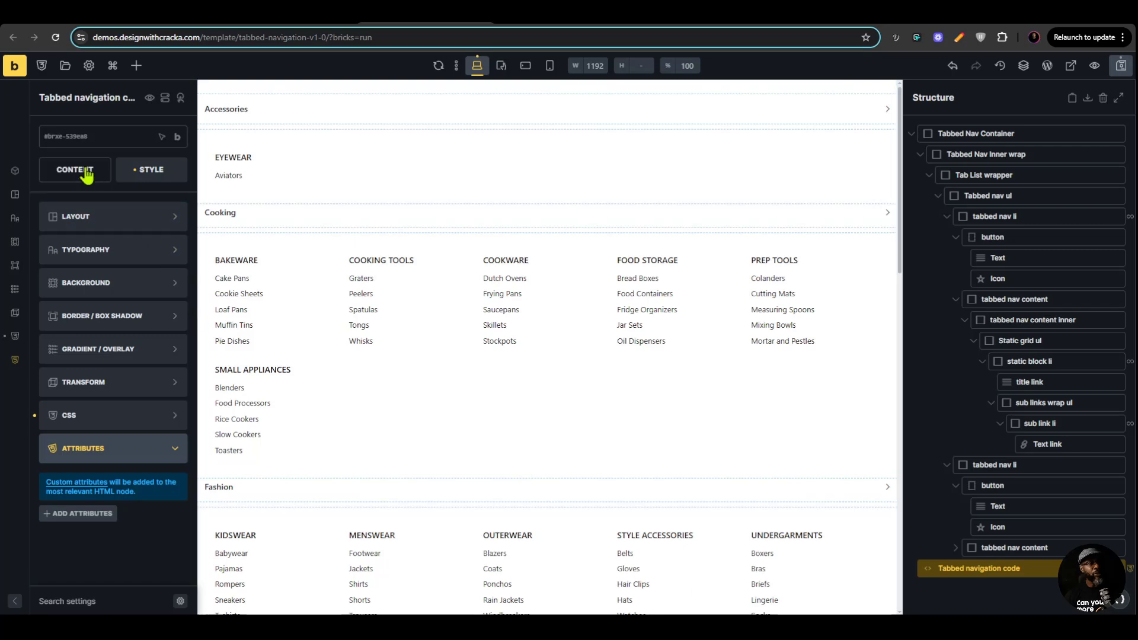
left_click(122, 170)
scroll(285, 216, "down", 5)
scroll(257, 256, "up", 5)
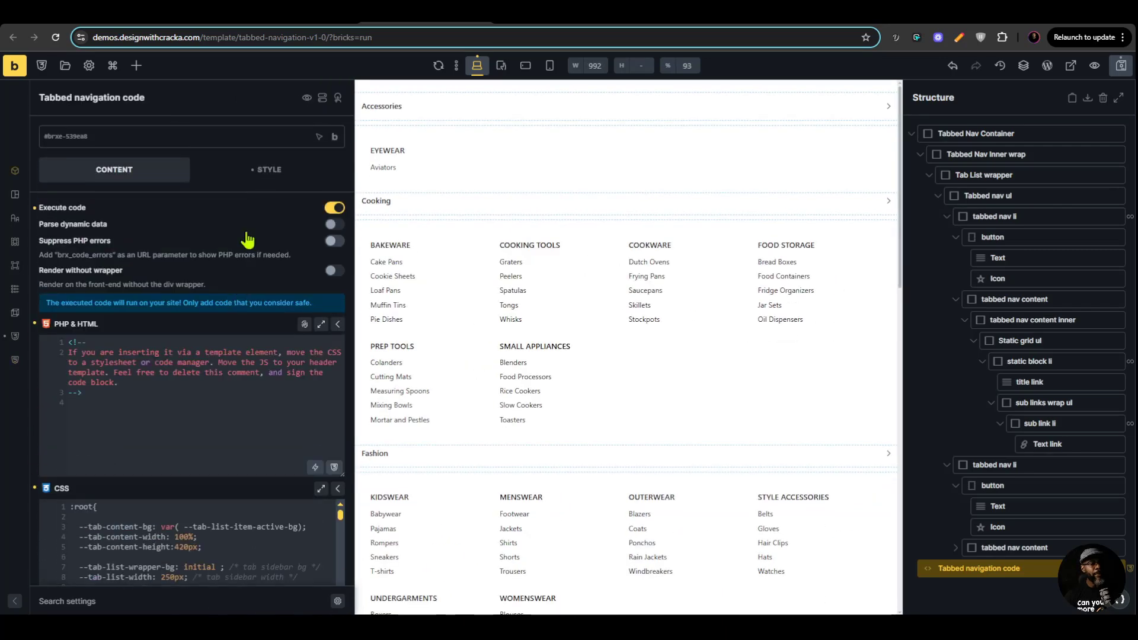
scroll(247, 236, "down", 2)
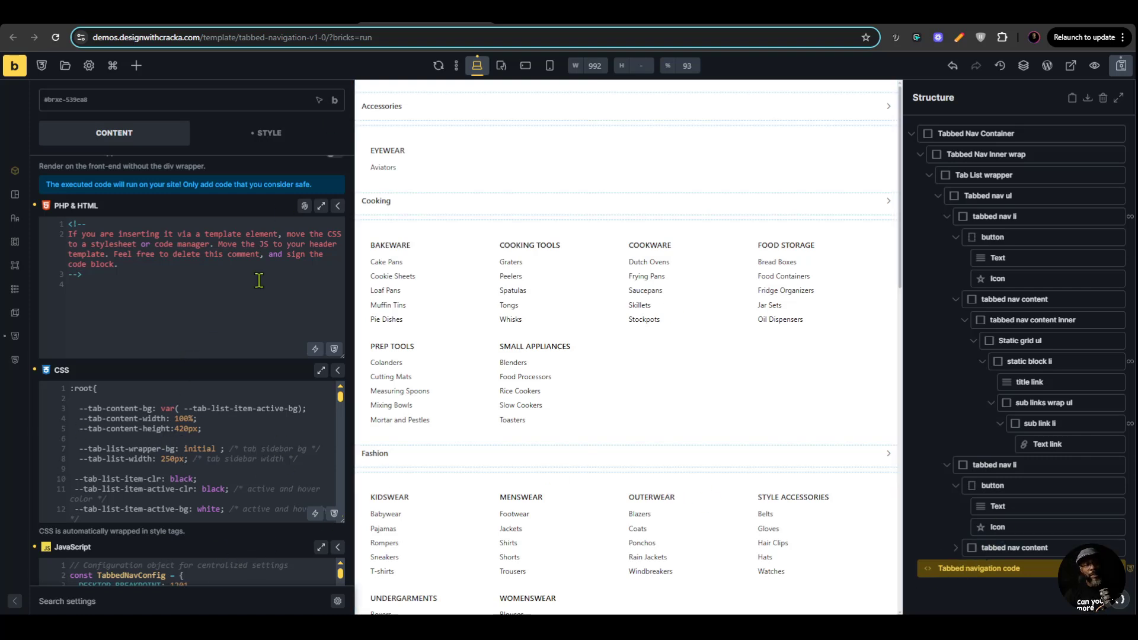
scroll(229, 496, "down", 8)
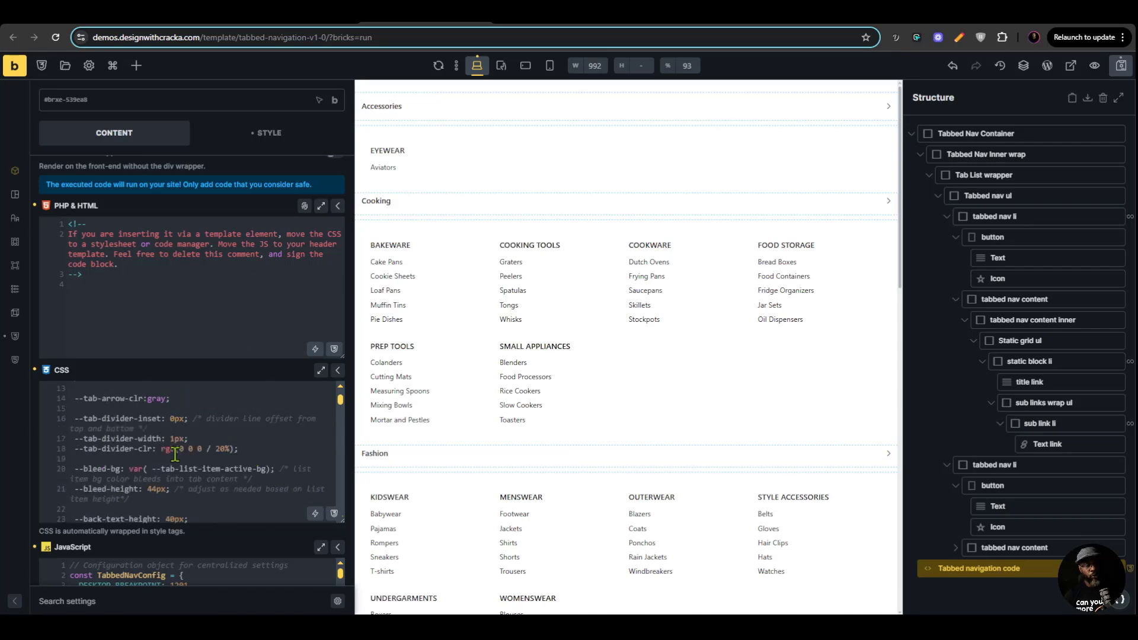
scroll(213, 299, "down", 3)
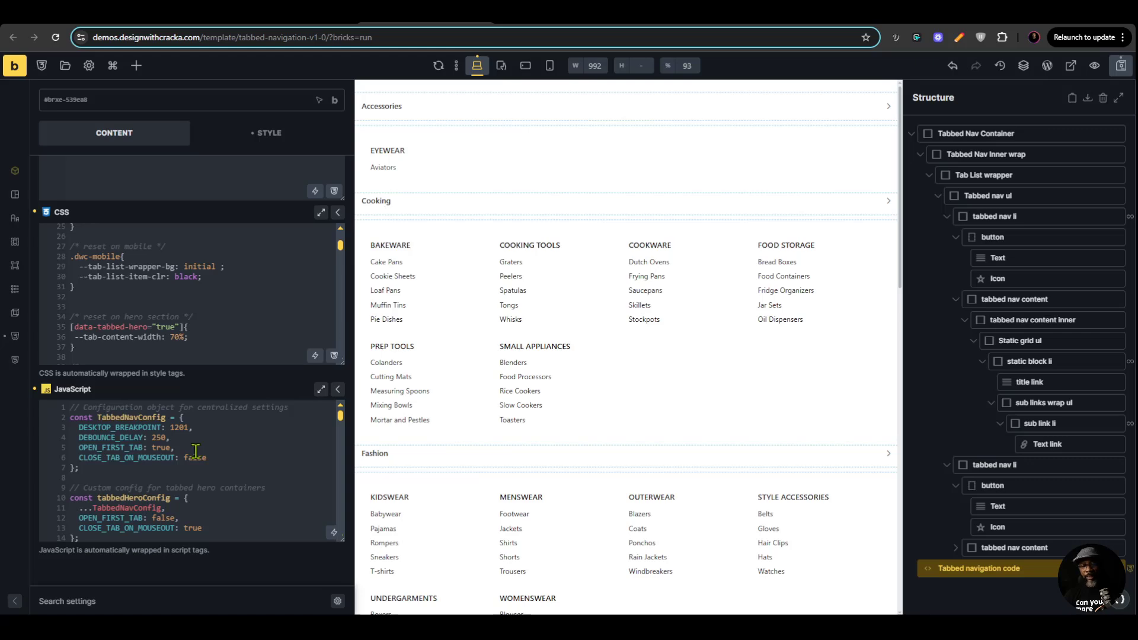
Step: Copy the Tabbed navigation code element and paste it at the root level of the mega menu header template
right_click(971, 568)
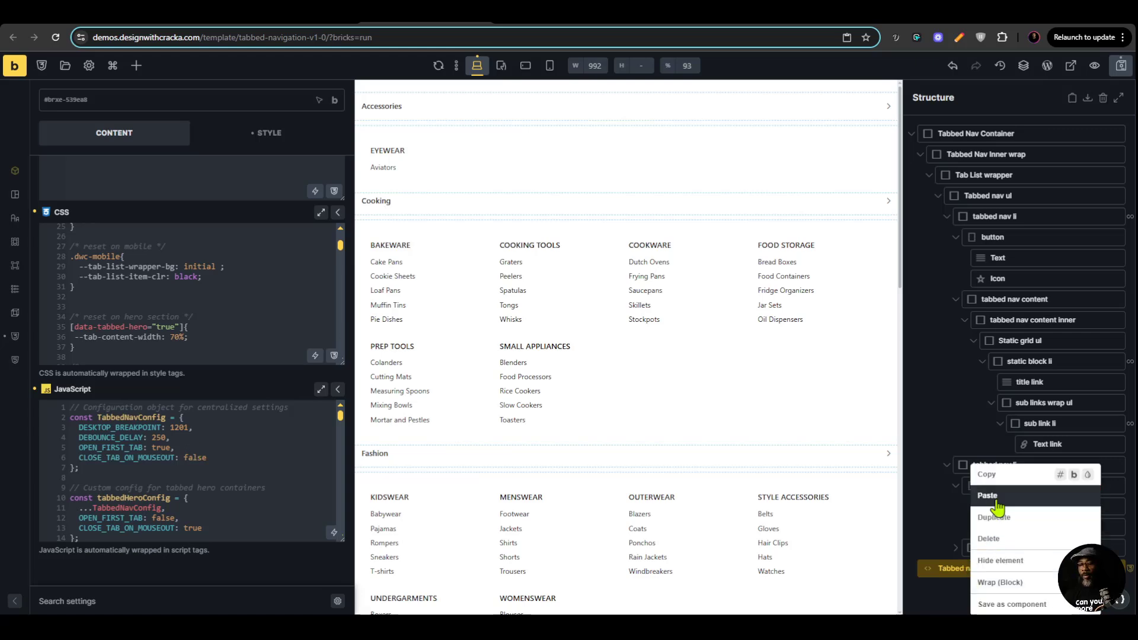
left_click(992, 474)
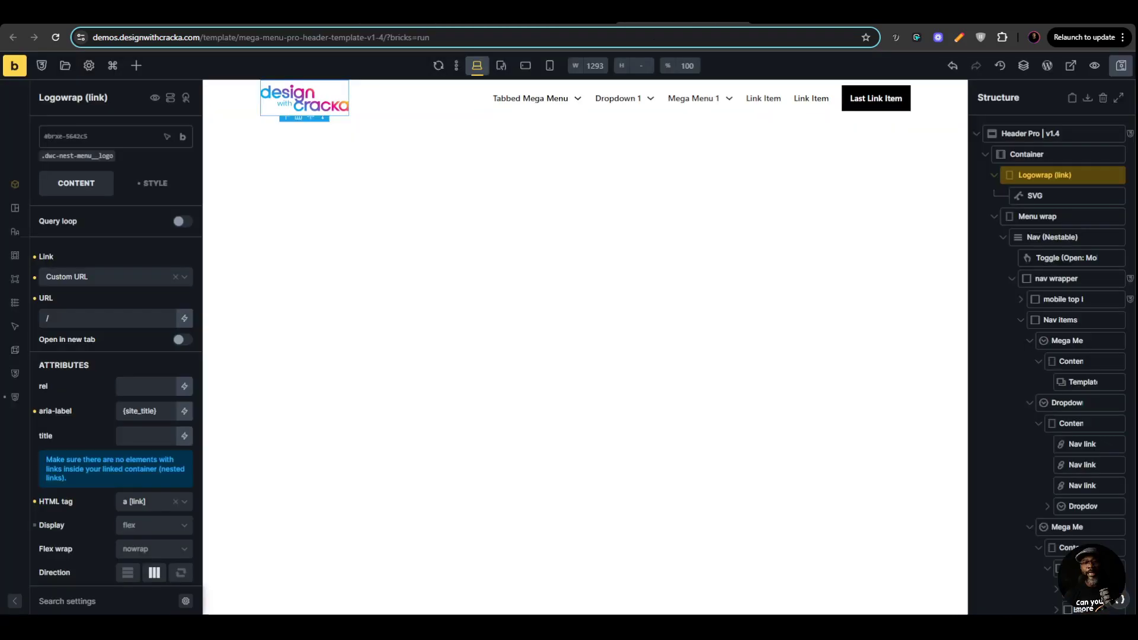
left_click(1118, 97)
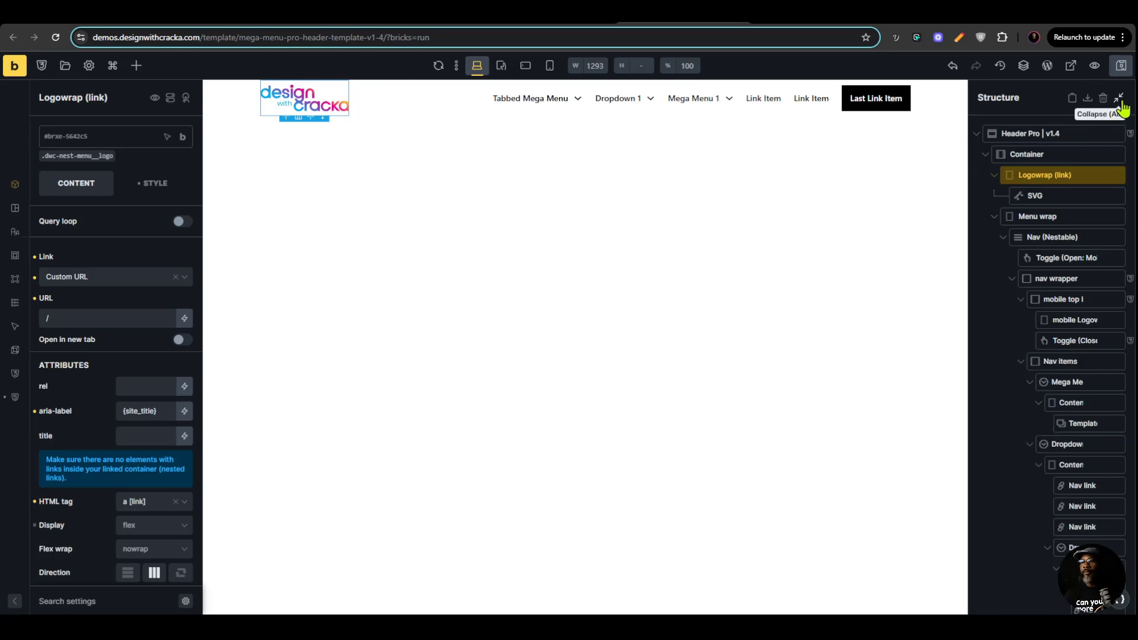
left_click(1119, 97)
key("Escape")
key("ctrl+v")
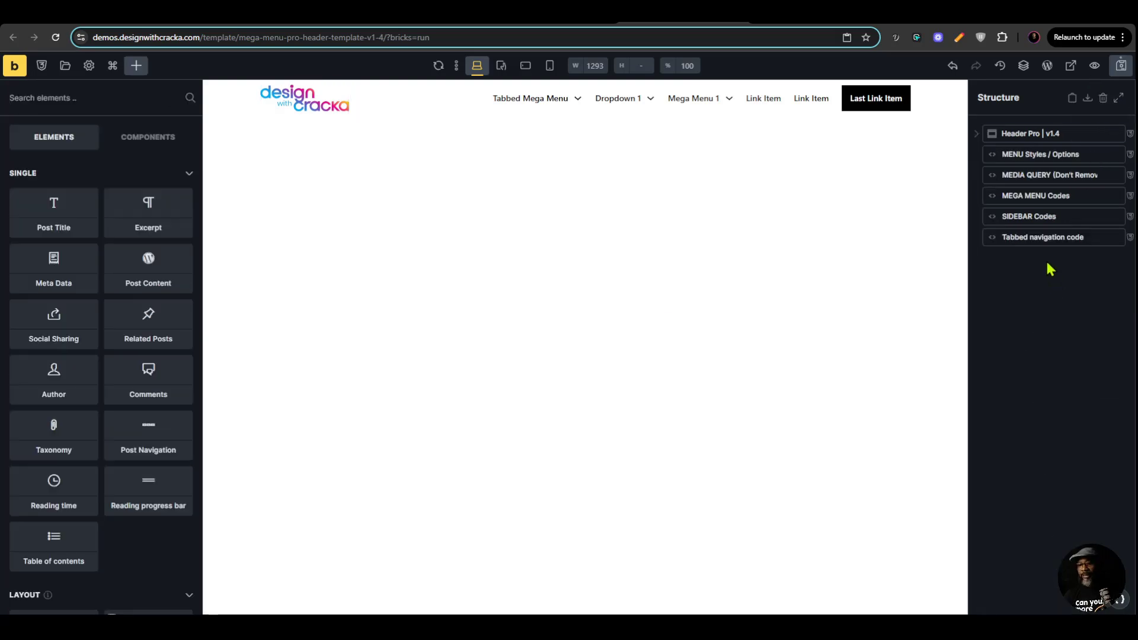
Step: Delete the CSS and the PHP & HTML comment from the header's Tabbed navigation code element, keeping its JavaScript
left_click(1000, 236)
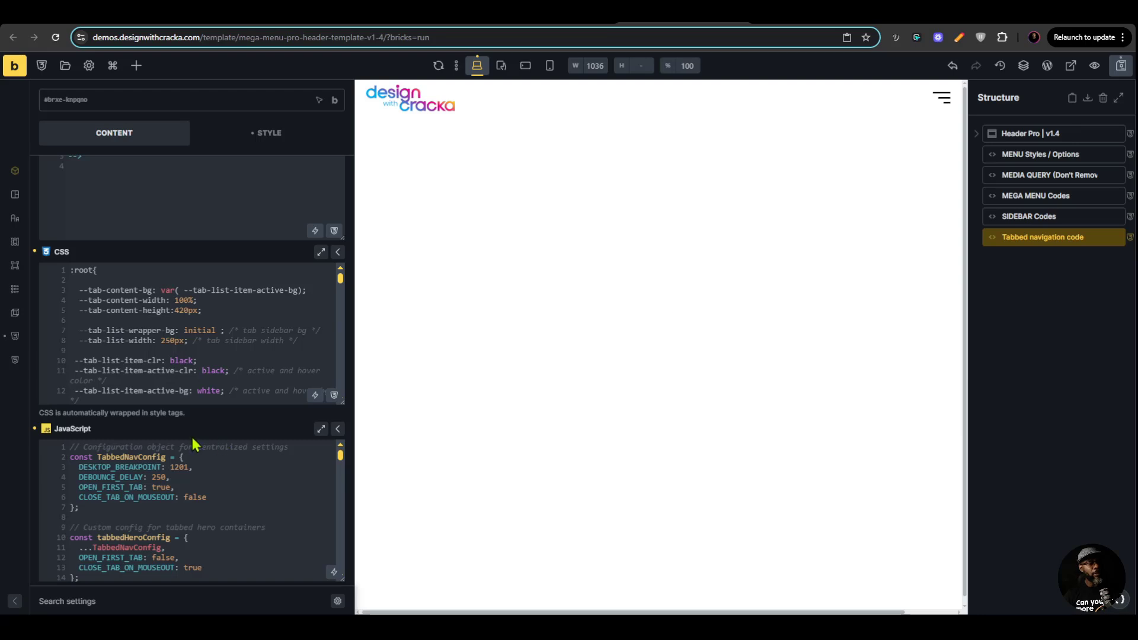
key("ctrl+a")
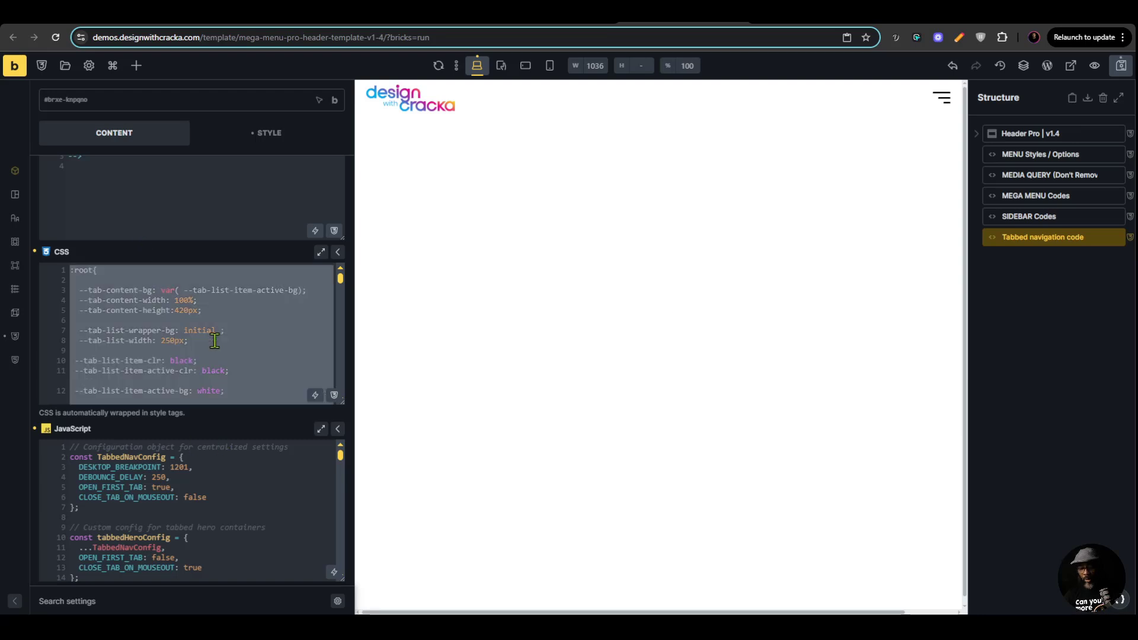
key("BackSpace")
scroll(226, 431, "up", 4)
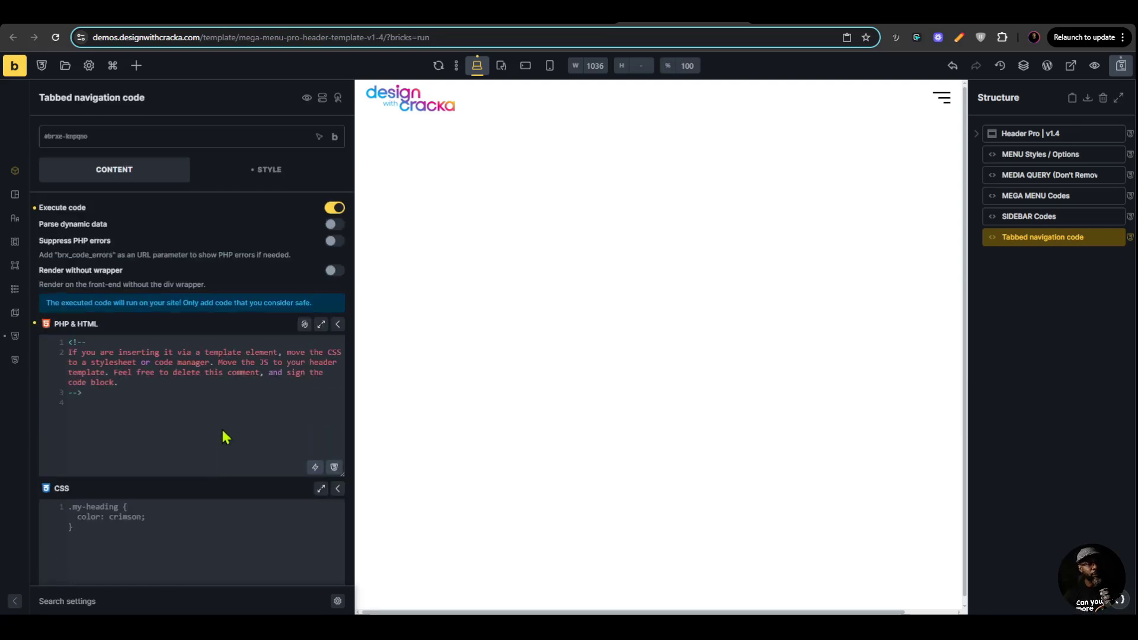
left_click(163, 399)
key("ctrl+a")
key("BackSpace")
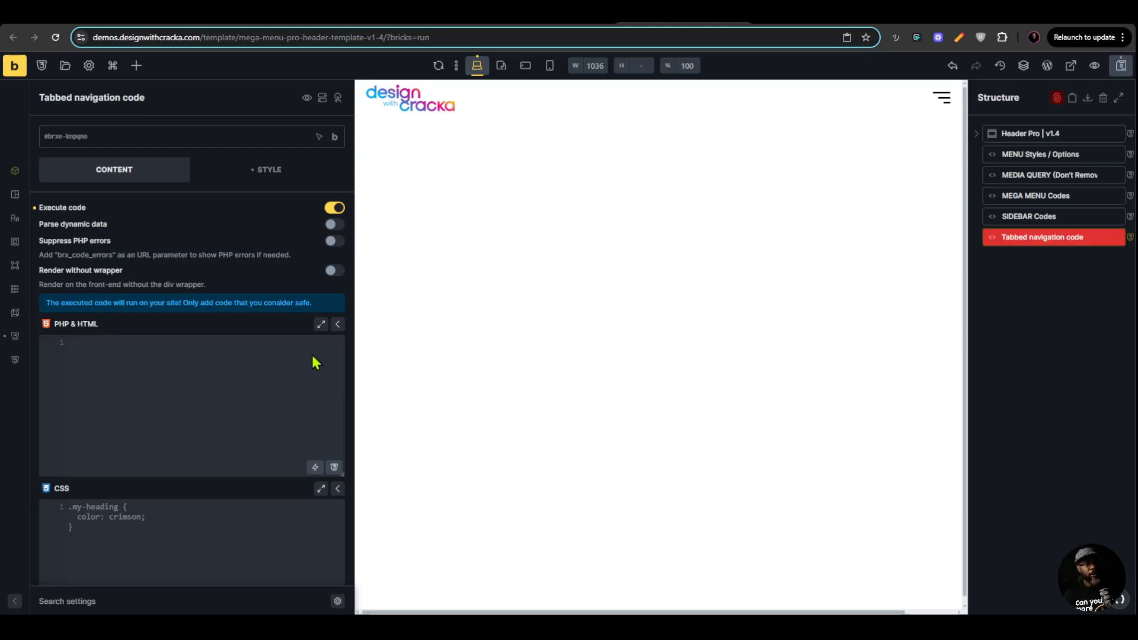
Step: Sign the unsigned Tabbed navigation code in the header template and save the template
left_click(1057, 98)
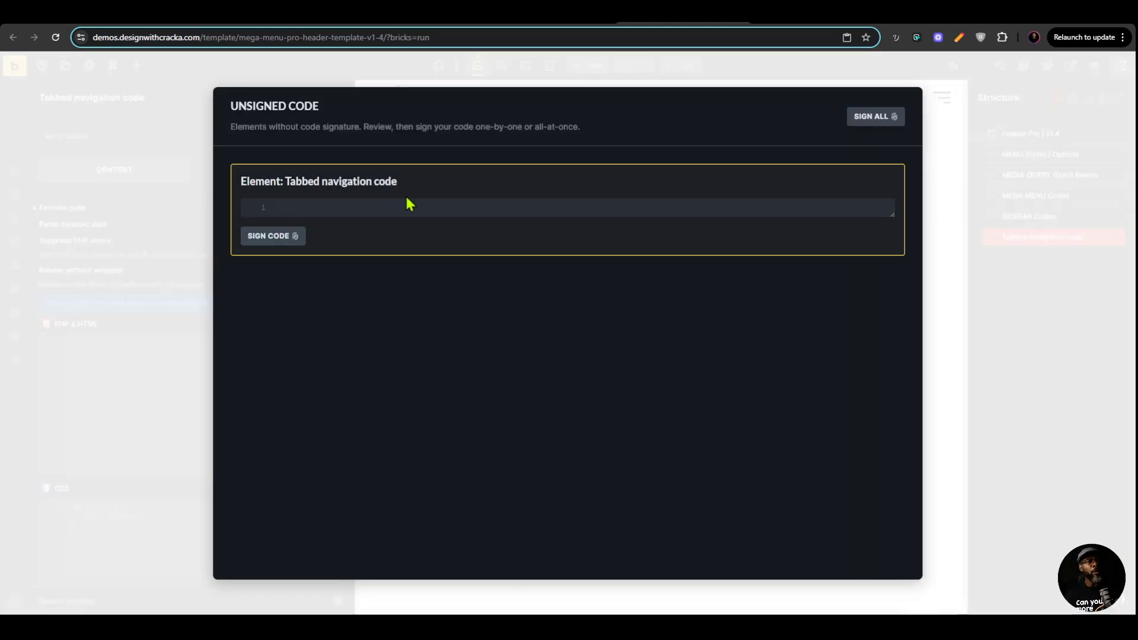
left_click(252, 242)
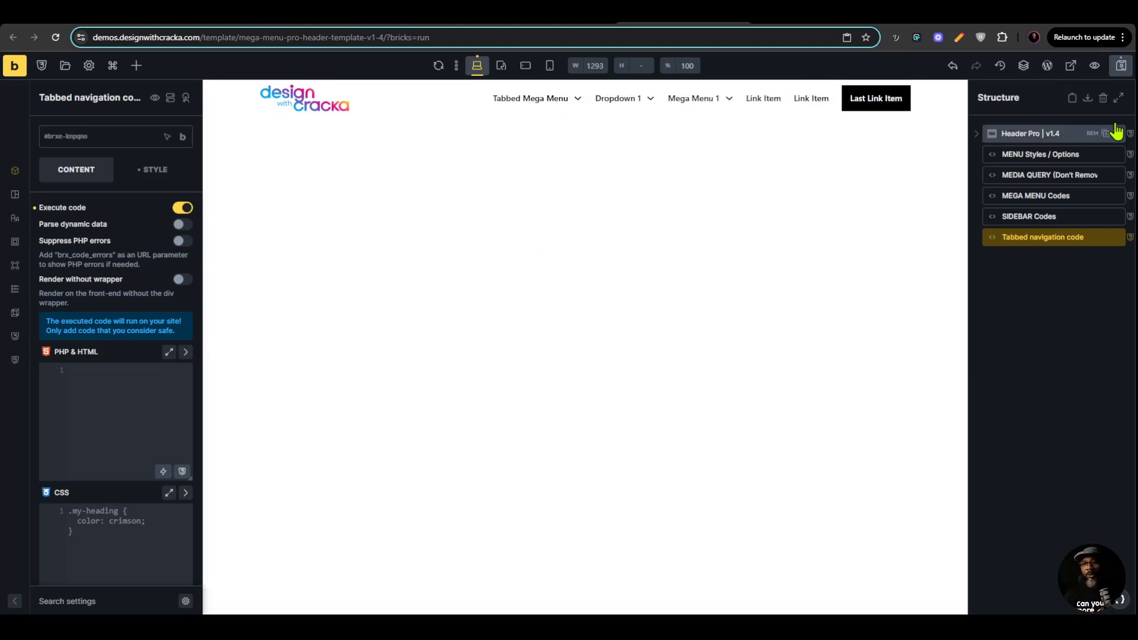
left_click(1120, 66)
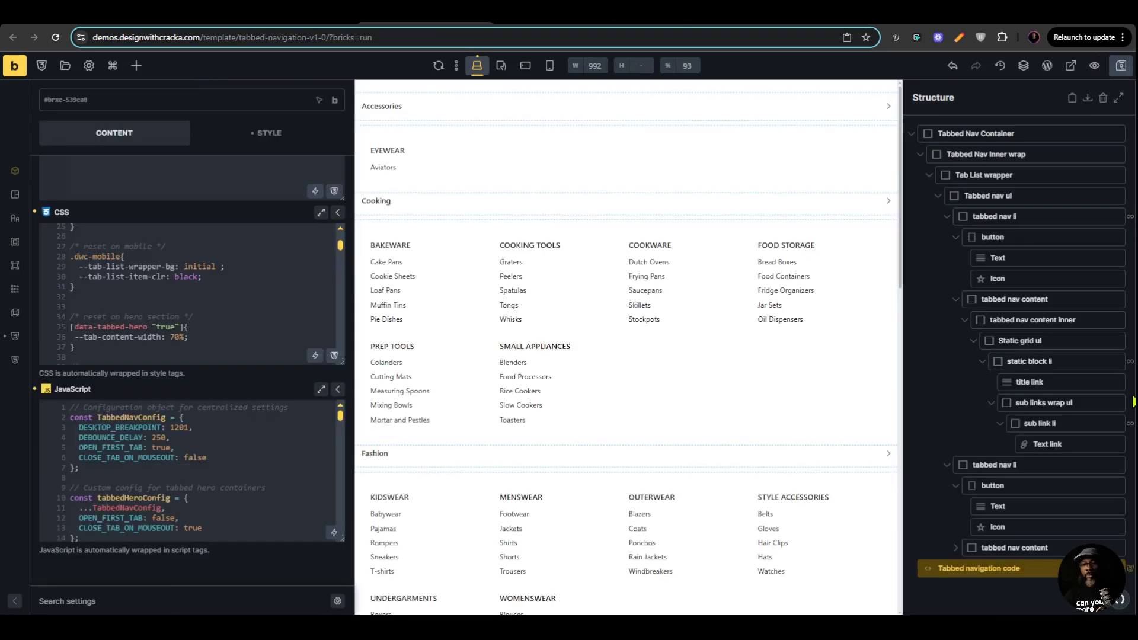
Step: Delete all JavaScript from the Tabbed navigation code element in the tabbed navigation template and save it
key("ctrl+a")
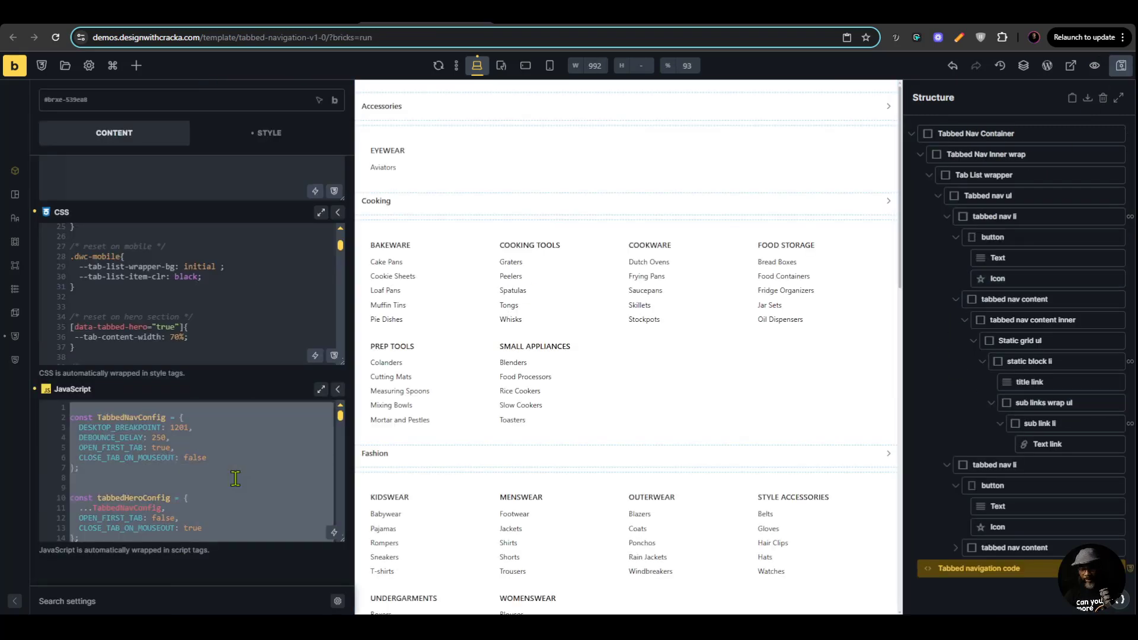
key("BackSpace")
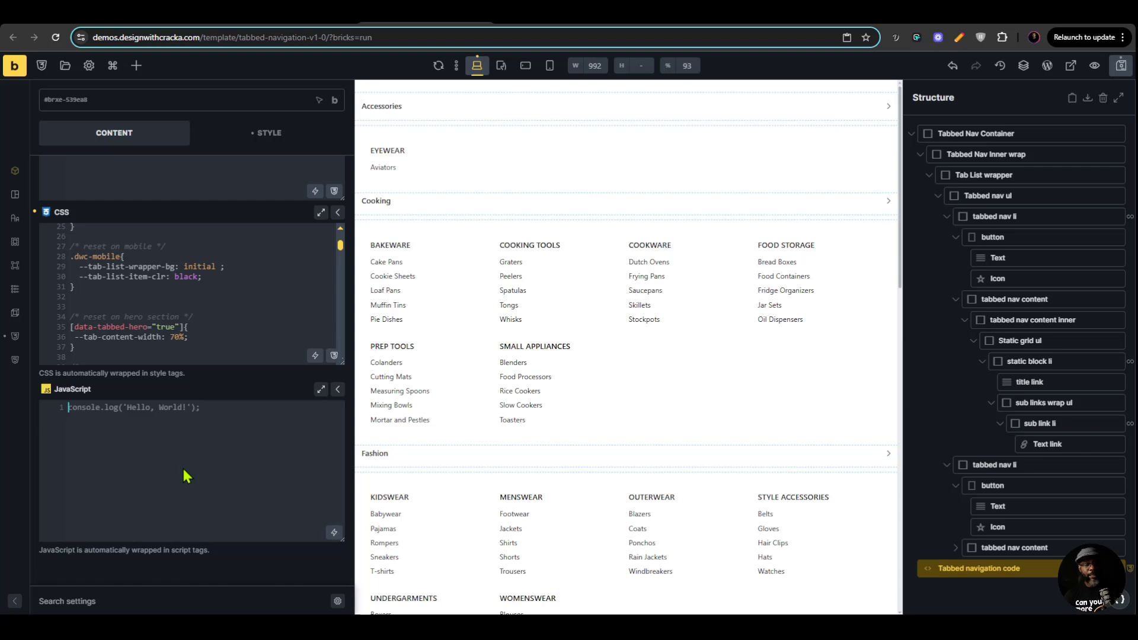
key("ctrl+s")
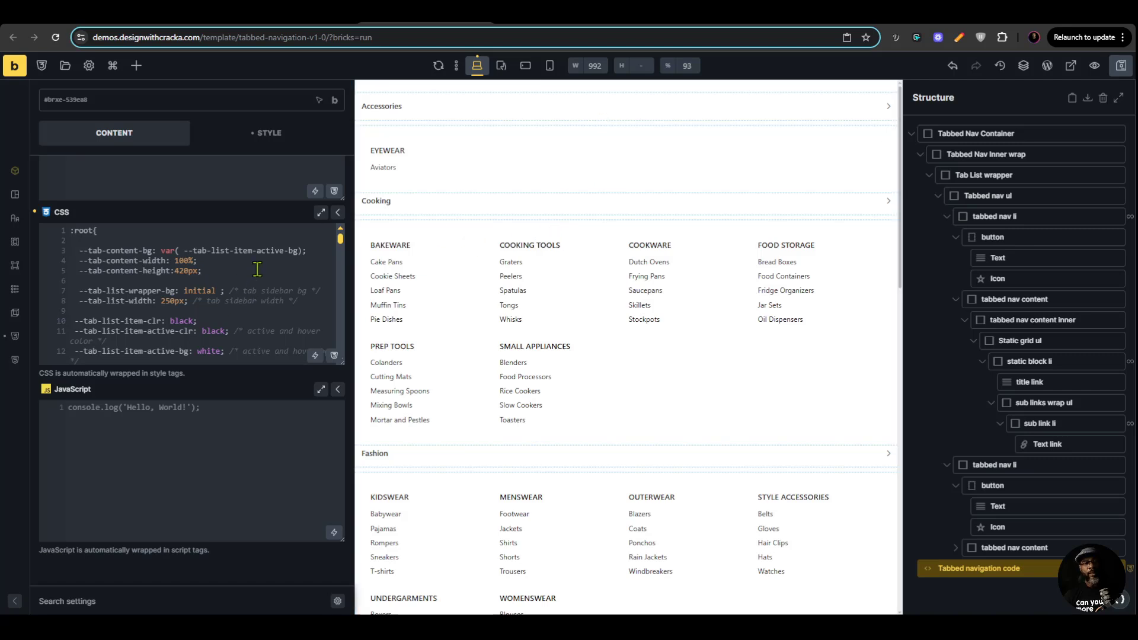
Step: Review the Tabbed navigation code's full CSS and the PHP & HTML note about moving it to a stylesheet
left_click(230, 272)
key("ctrl+a")
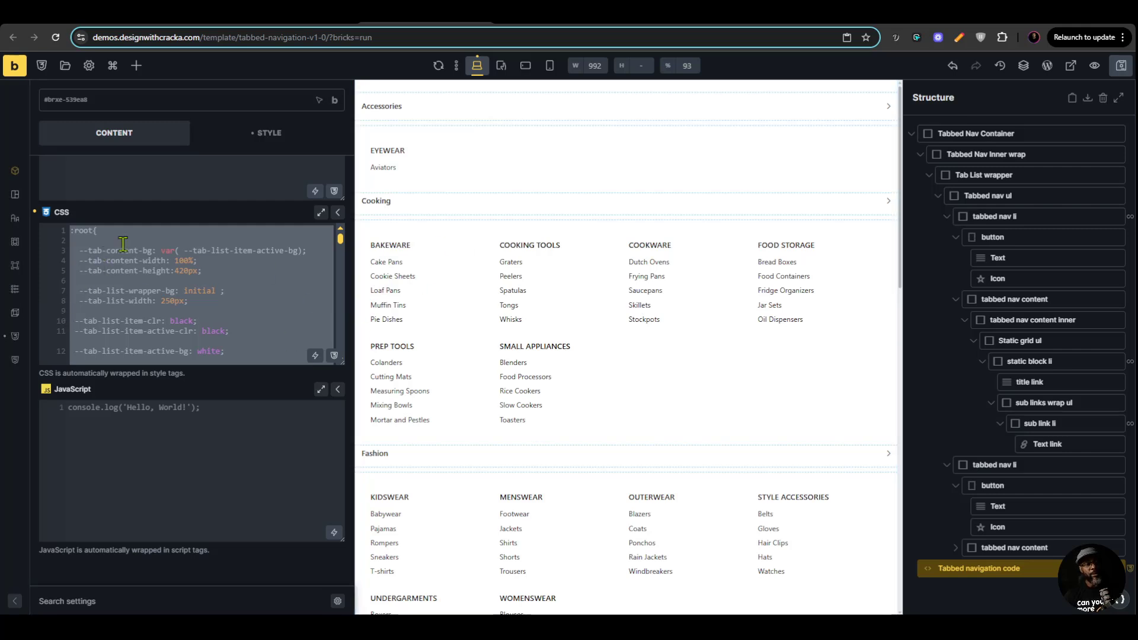
scroll(285, 332, "up", 3)
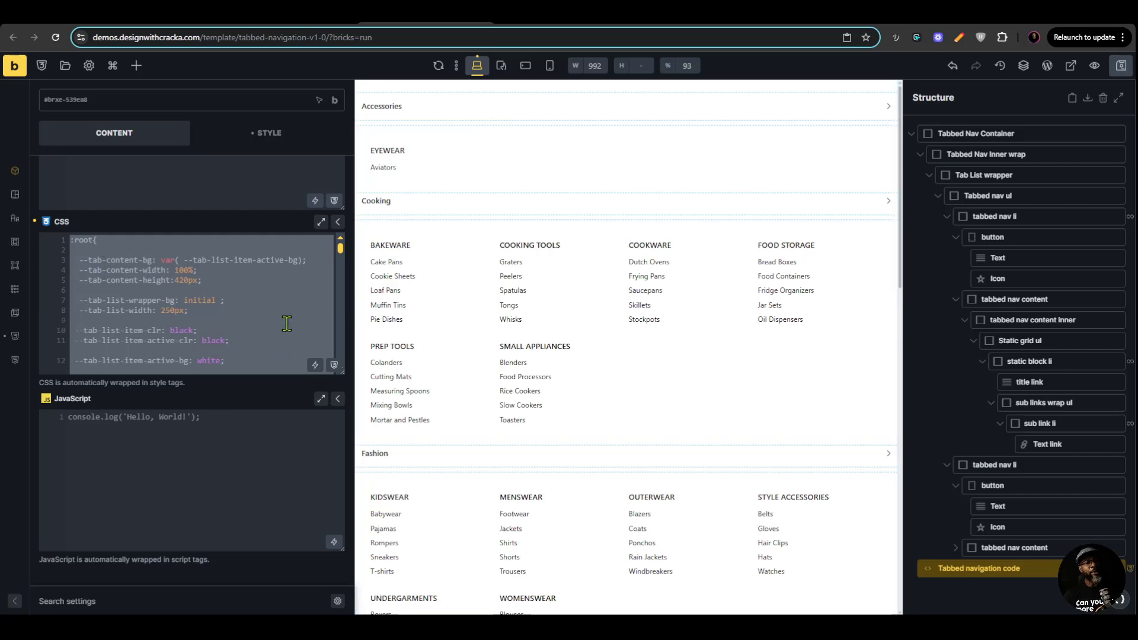
scroll(288, 271, "down", 2)
scroll(288, 271, "up", 3)
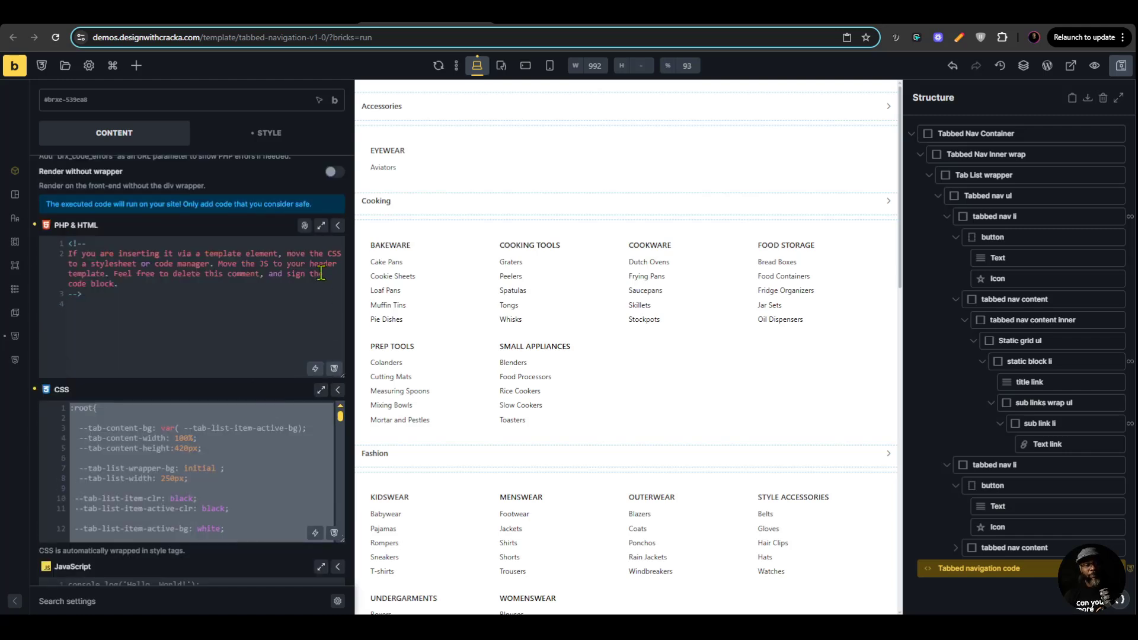
scroll(277, 279, "down", 3)
left_click(276, 279)
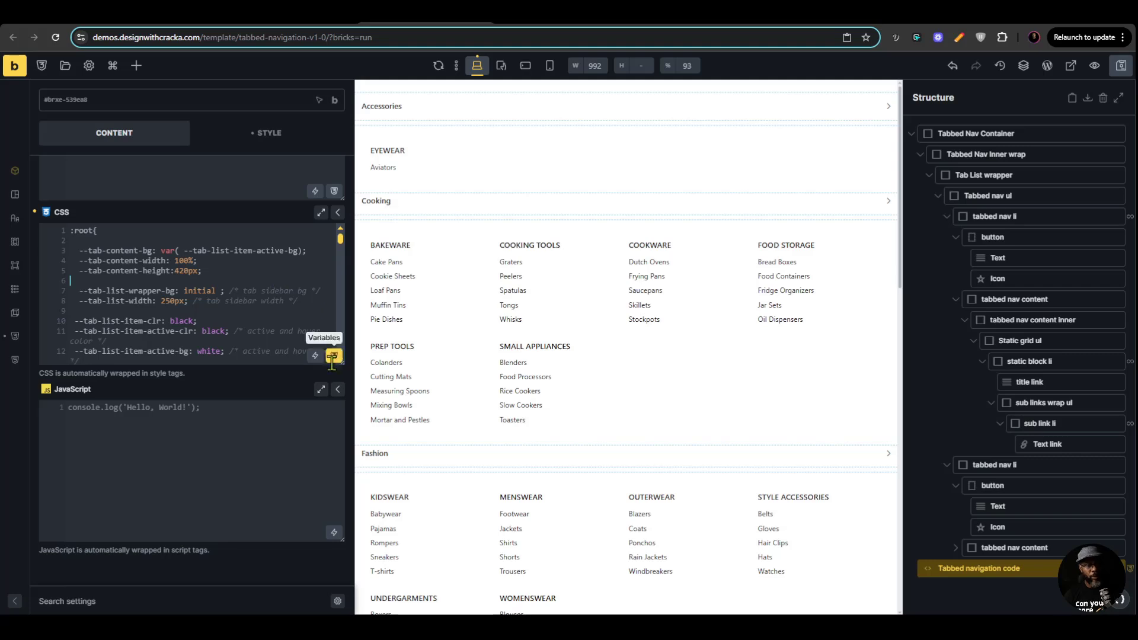
Step: Enlarge the CSS editor and examine the root variables for tab content, tab list, divider and bleed
left_click_drag(343, 361, 345, 561)
scroll(265, 359, "up", 3)
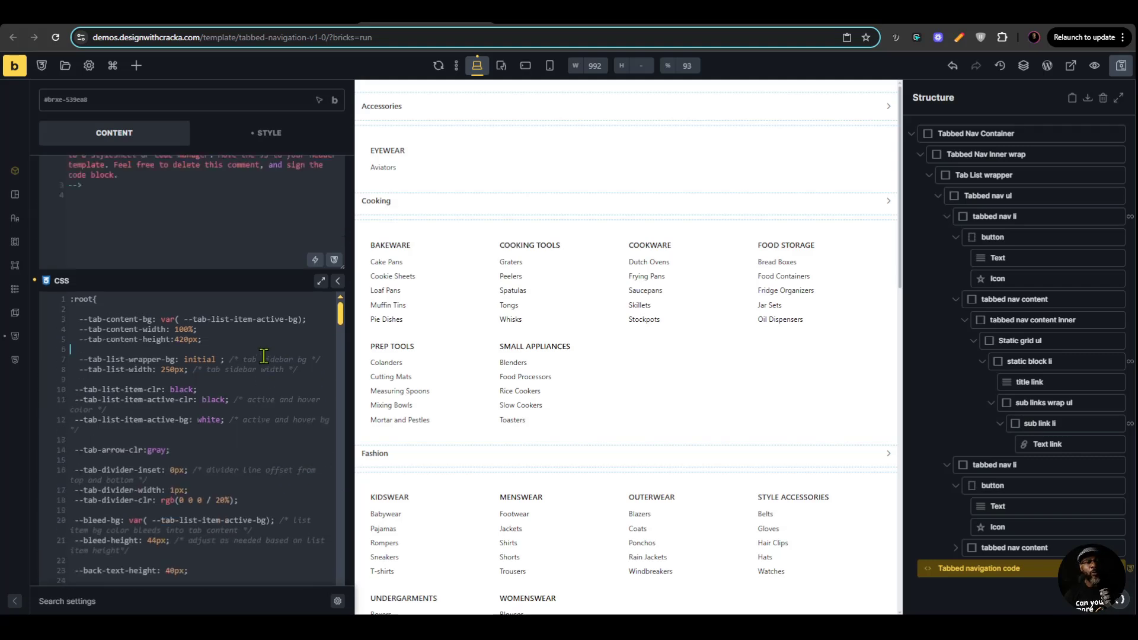
scroll(245, 298, "down", 2)
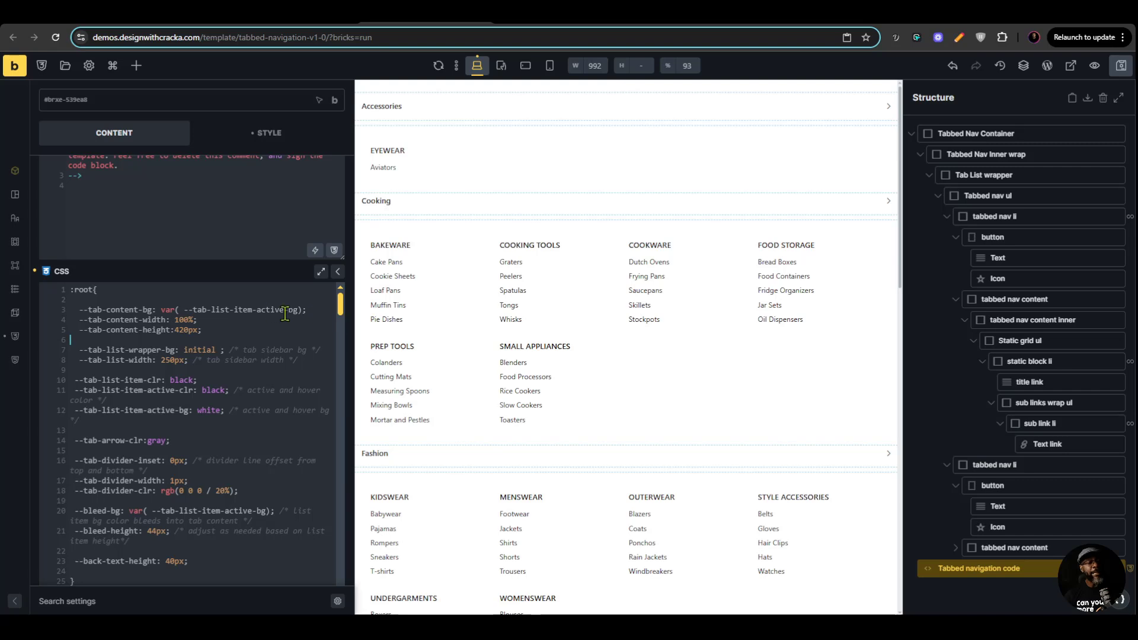
left_click(274, 340)
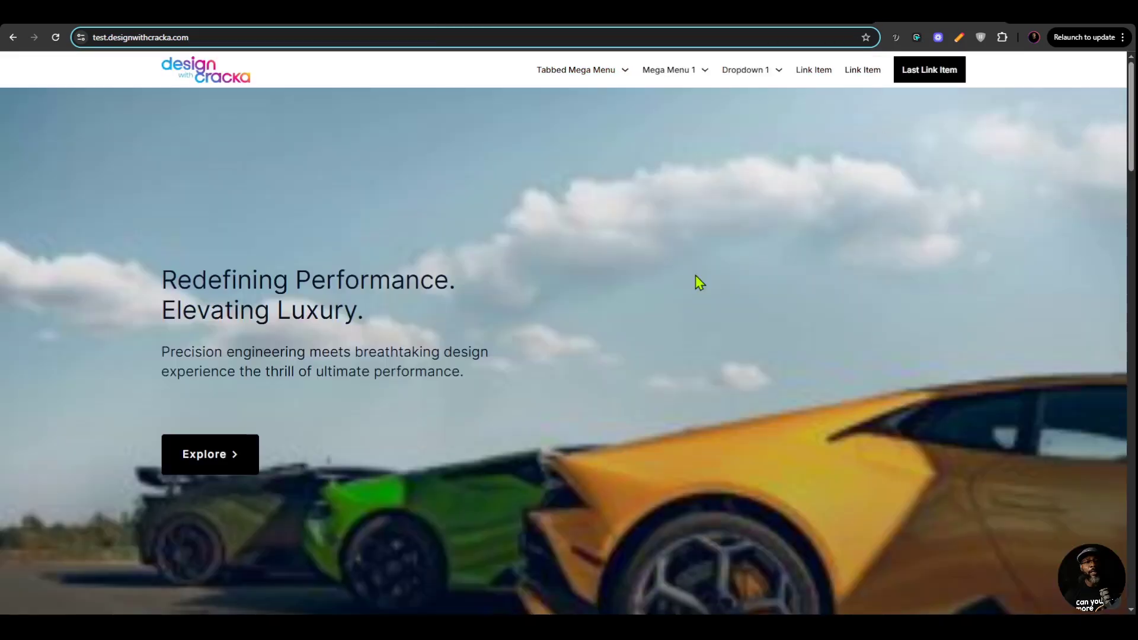
Step: Switch to the test site and examine the Accessories and Cooking tabs in the live Tabbed Mega Menu
mouse_move(575, 65)
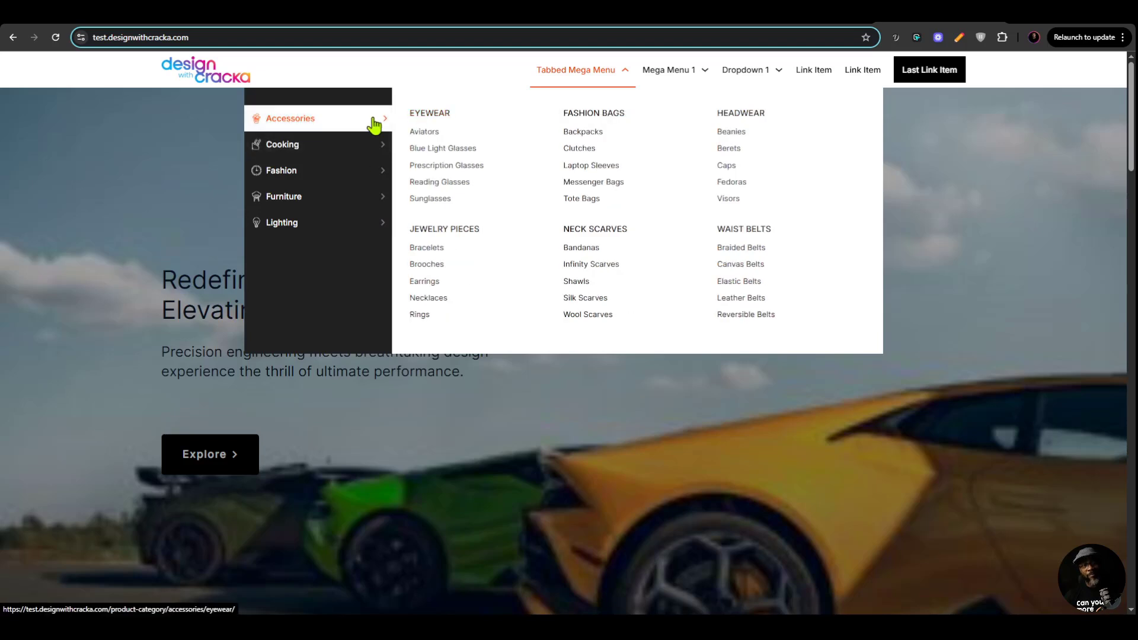
mouse_move(362, 155)
mouse_move(355, 126)
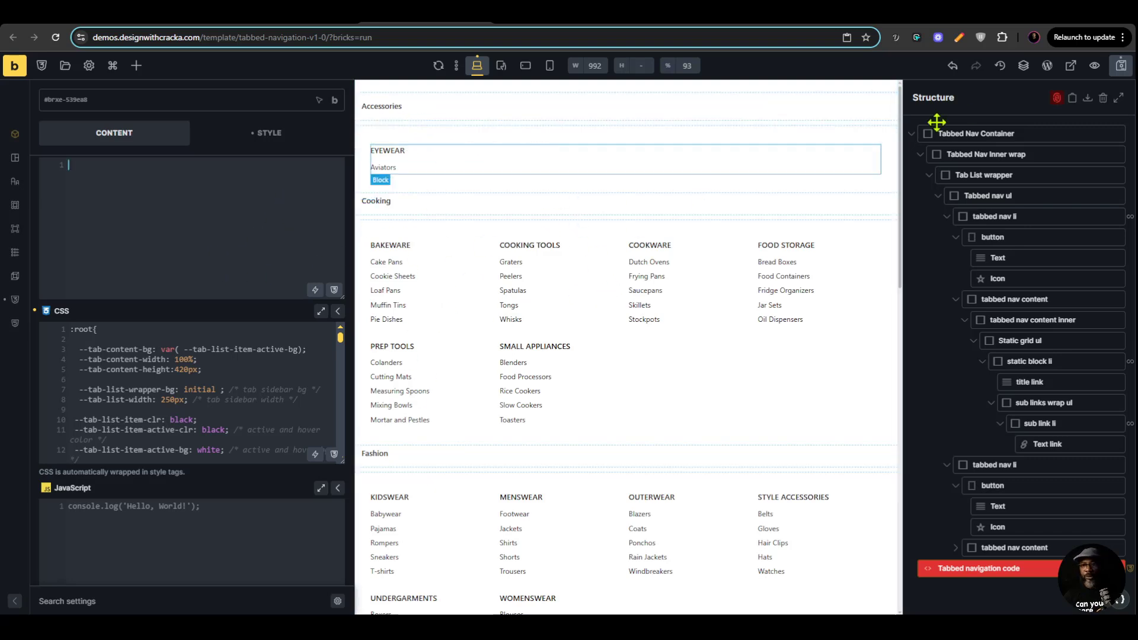
Step: Hide the template's element structure, close the developer tools on the test site and check the Tabbed Mega Menu's tab sidebar
left_click(1024, 67)
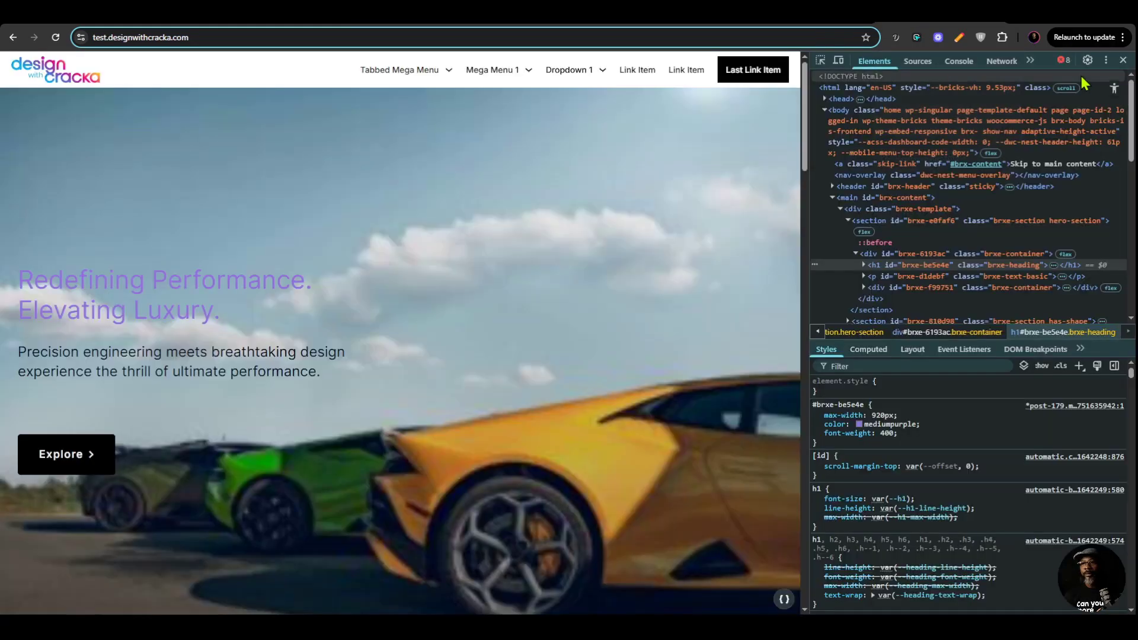
key("F12")
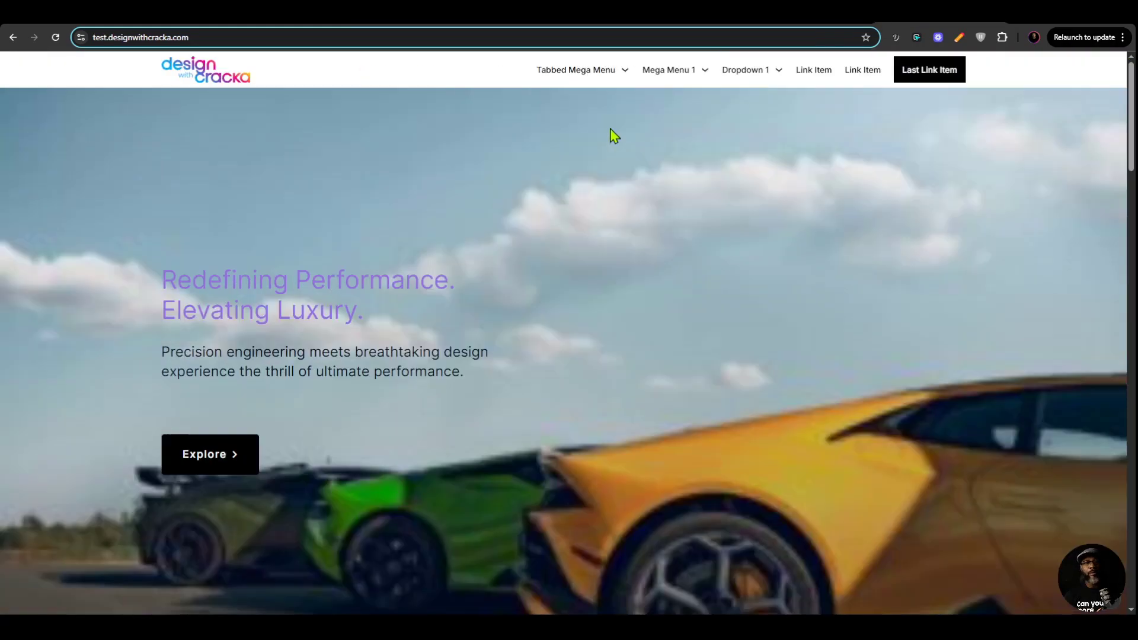
mouse_move(556, 72)
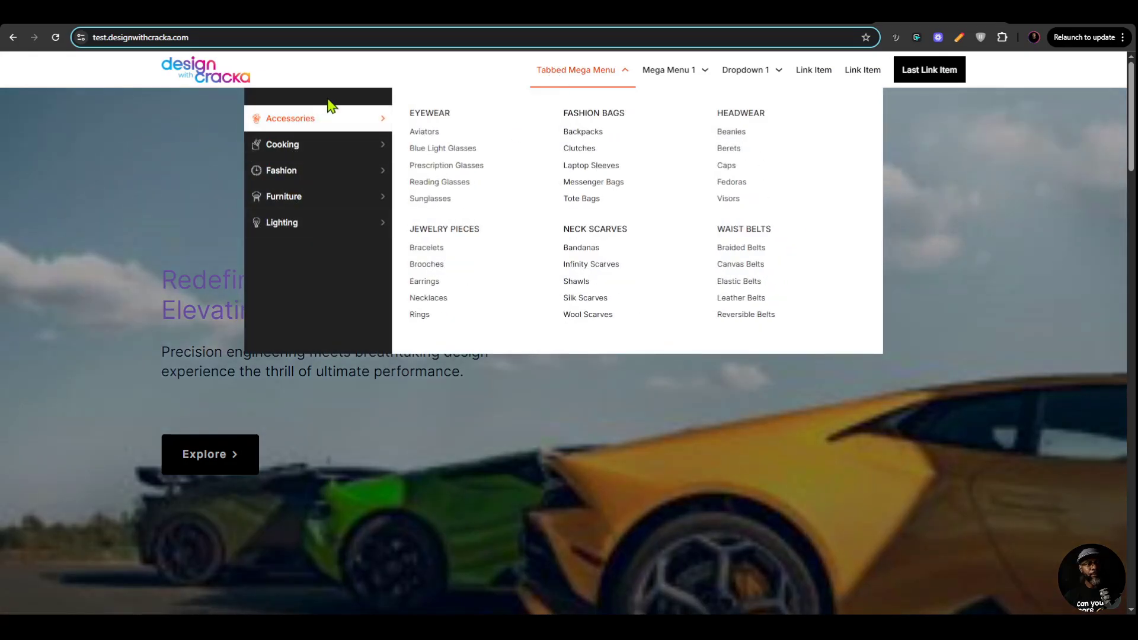
mouse_move(323, 222)
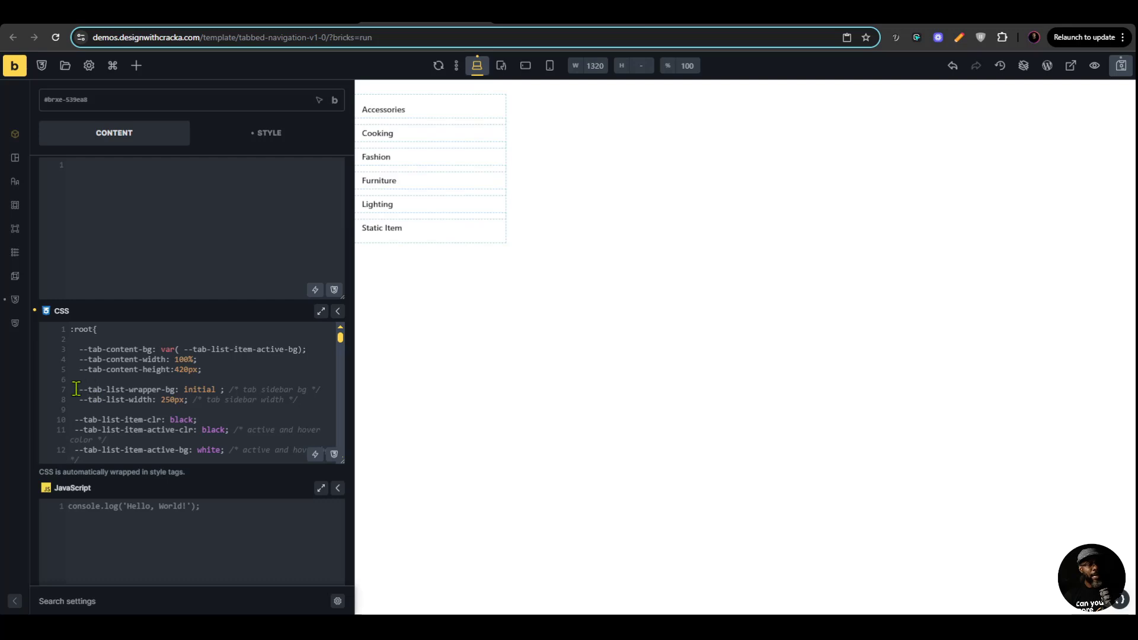
Step: Set the tab sidebar background variable --tab-list-wrapper-bg to rebeccapurple in the tabbed navigation template's CSS
double_click(194, 389)
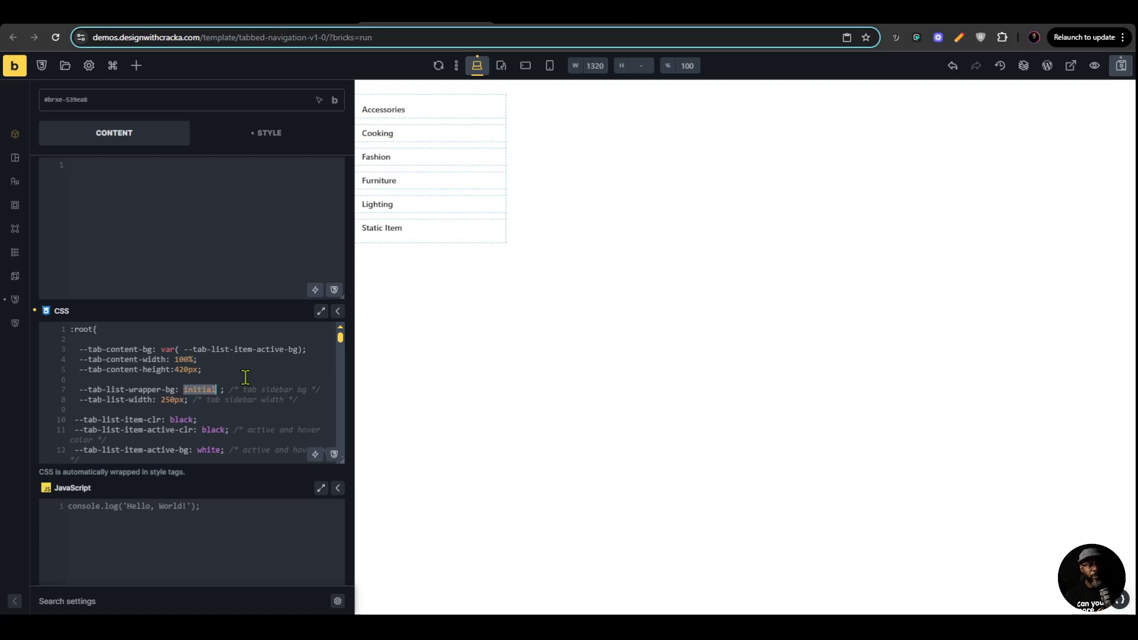
type("rebeca")
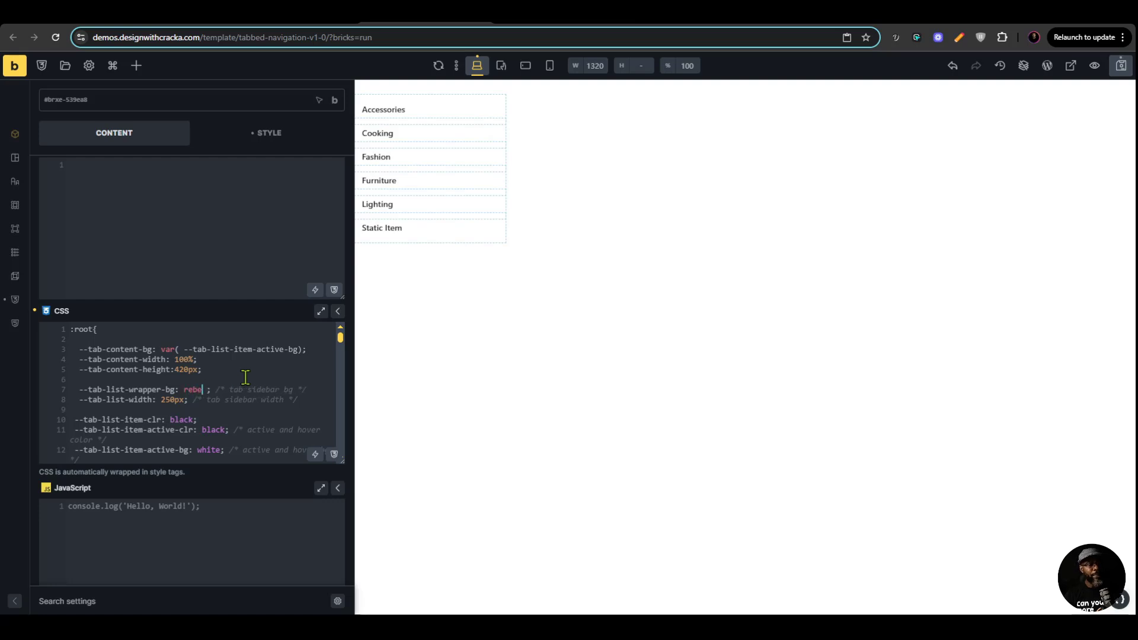
type("purple")
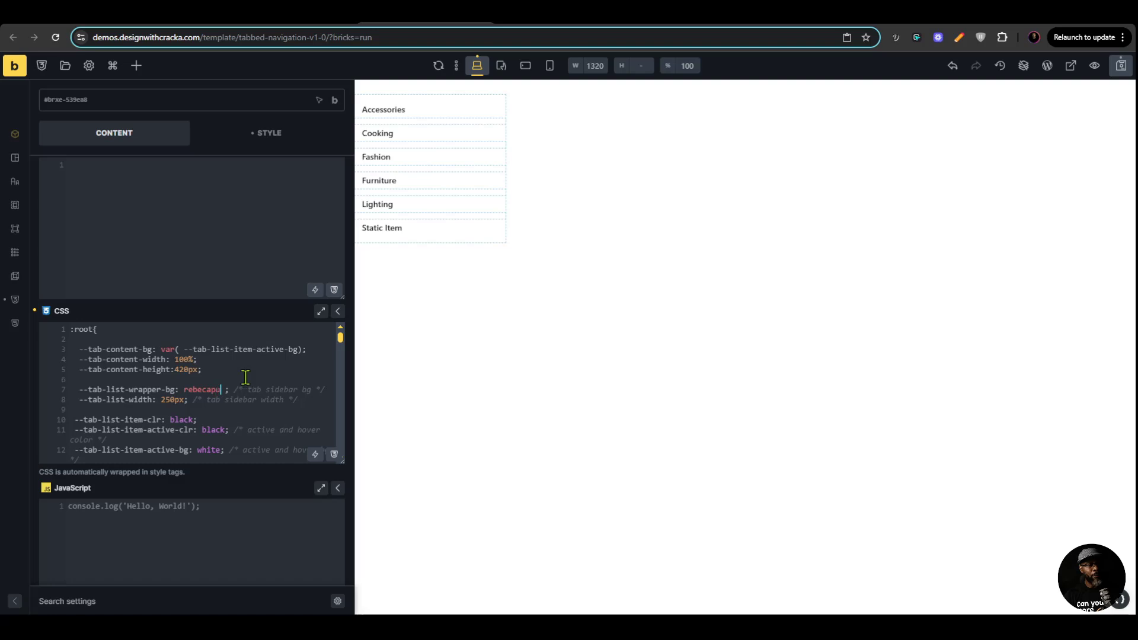
left_click(207, 388)
type("ca")
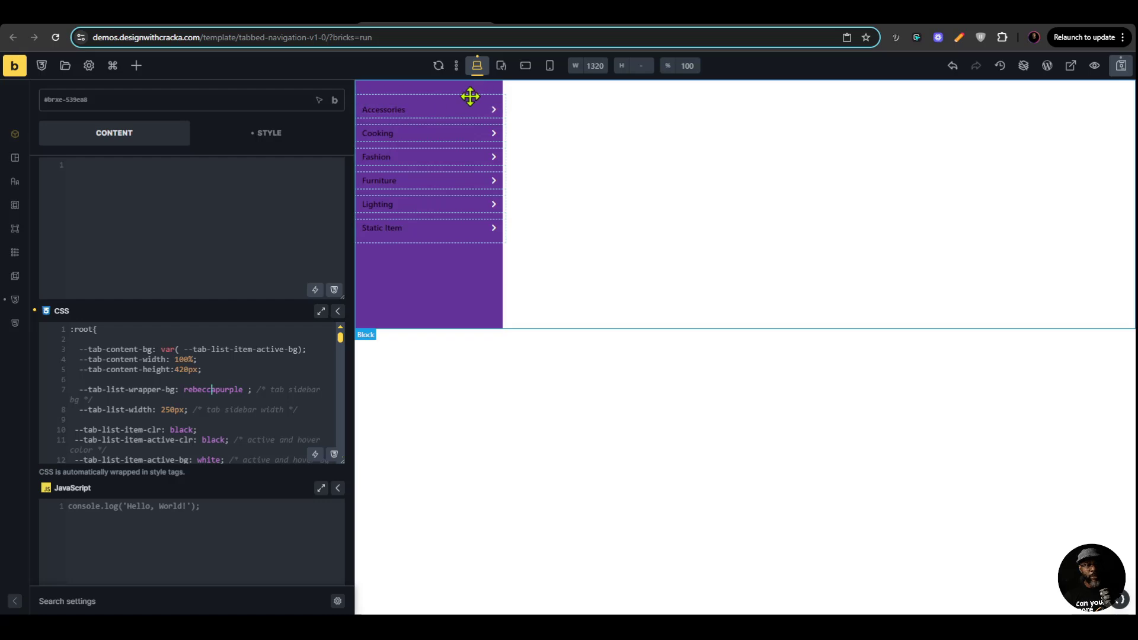
Step: Set --tab-list-item-clr to white and --tab-list-item-active-clr to rebeccapurple in the root variables
scroll(228, 411, "down", 1)
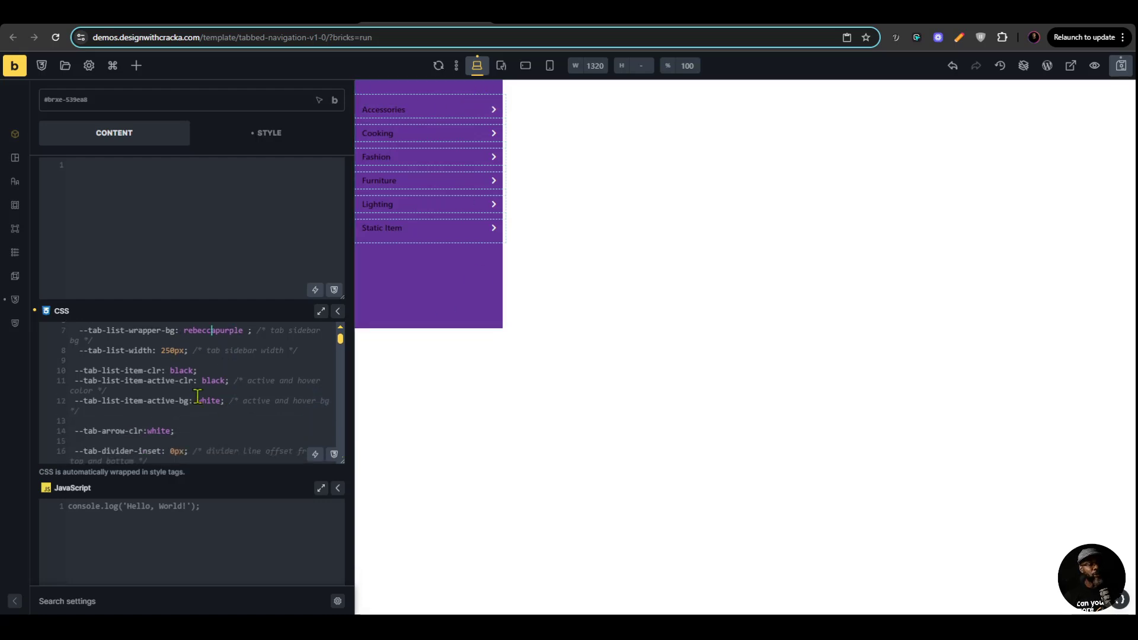
double_click(182, 369)
type("w")
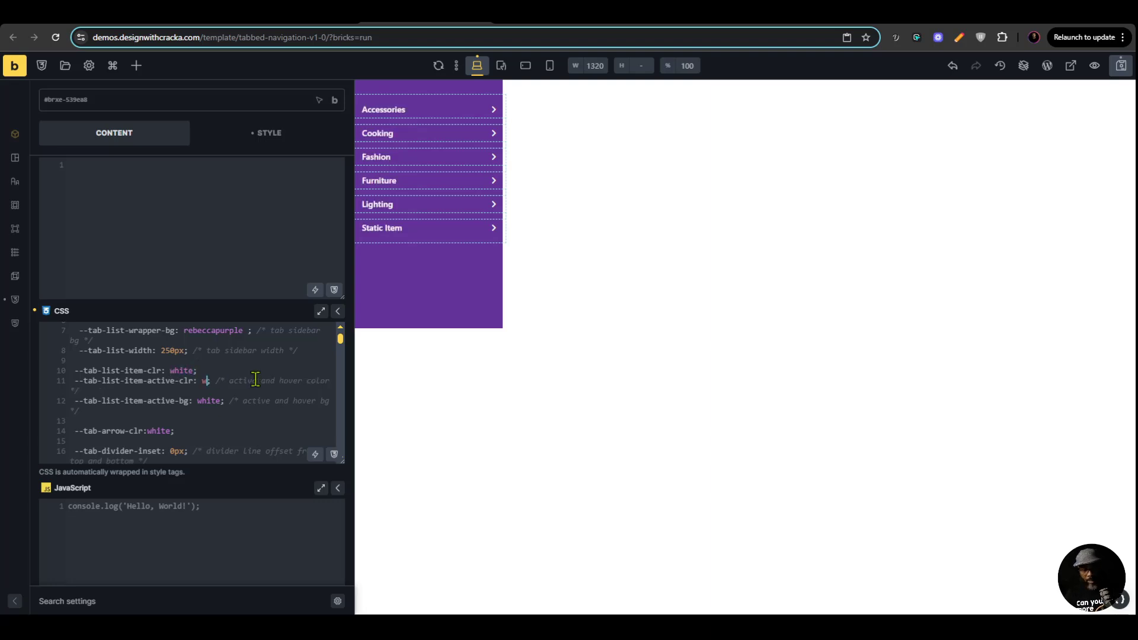
type("hite")
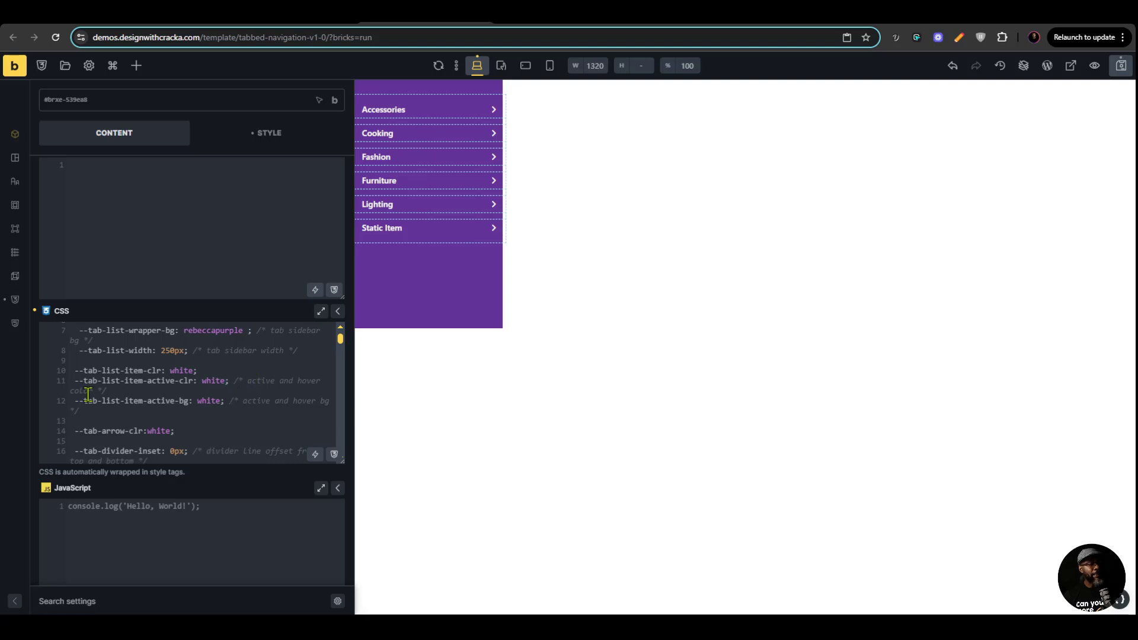
double_click(208, 381)
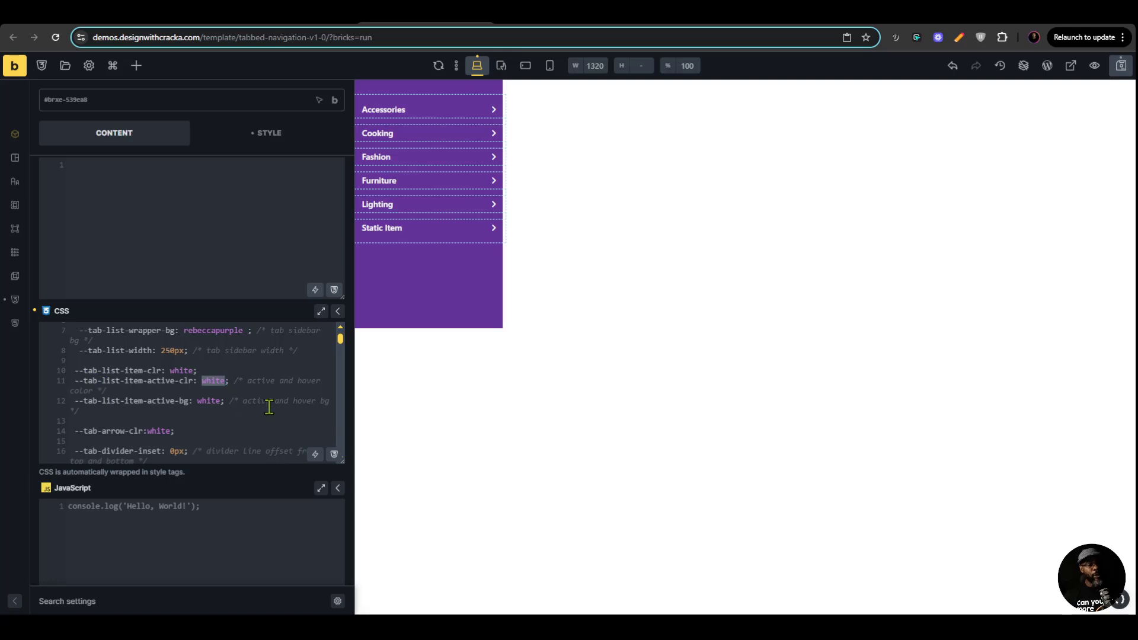
type("rbe")
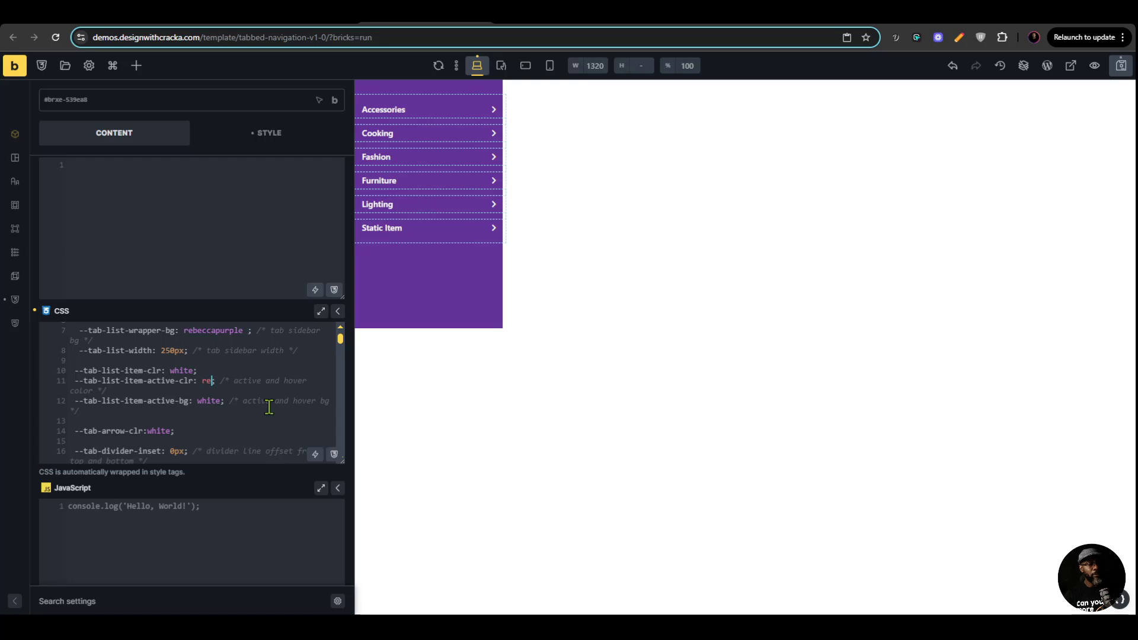
type("eccapurple")
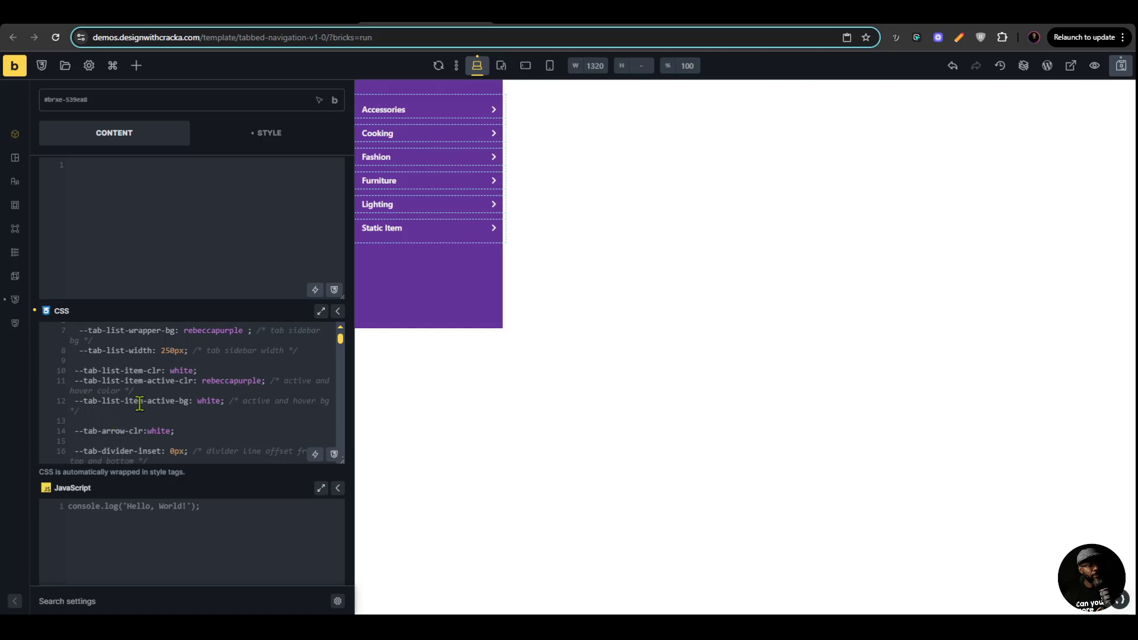
Step: Set the tab arrow color --tab-arrow-clr to mediumpurple and save the template
scroll(220, 394, "down", 1)
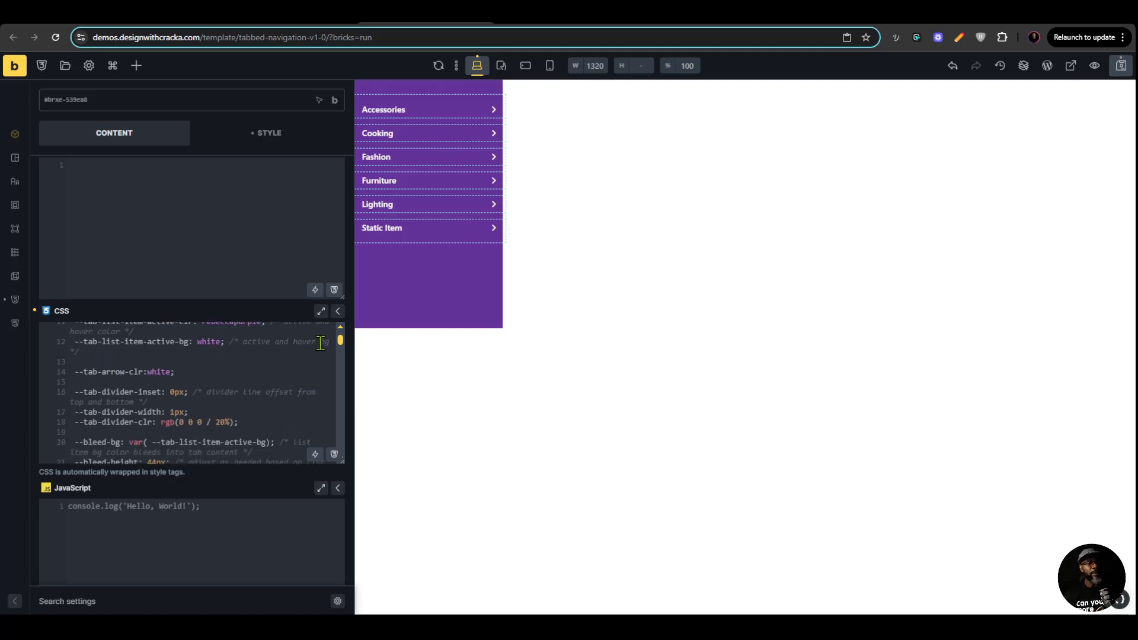
double_click(159, 372)
type("mediumpurpl")
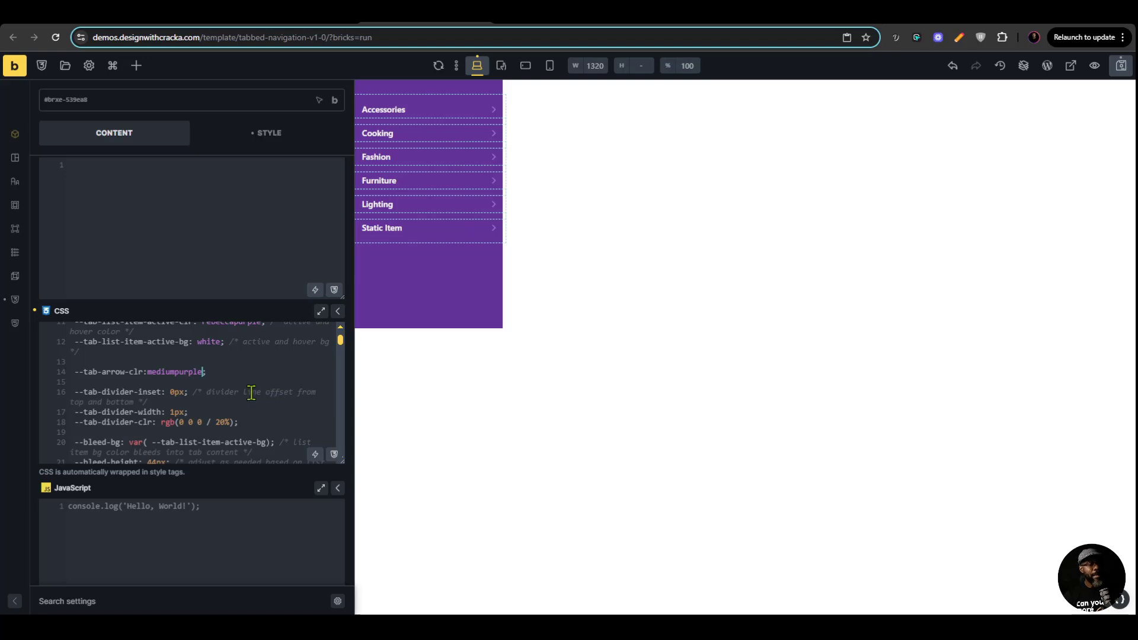
key("ctrl+s")
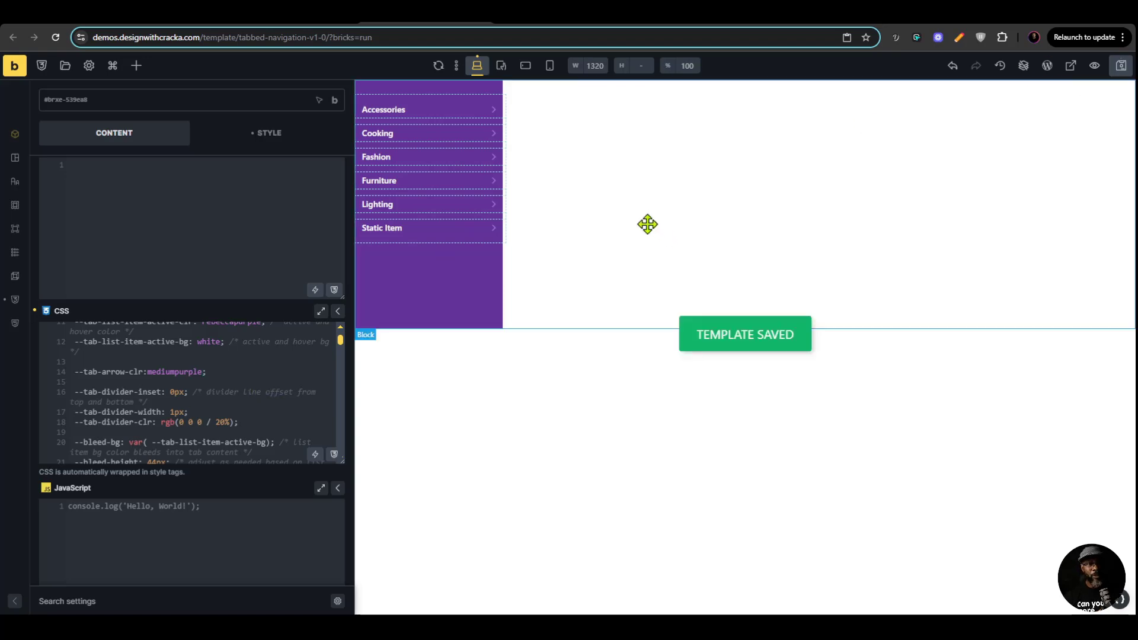
Step: Switch to the live site and check the recolored tabs and link hover colors in the Tabbed Mega Menu
key("ctrl+Tab")
mouse_move(525, 67)
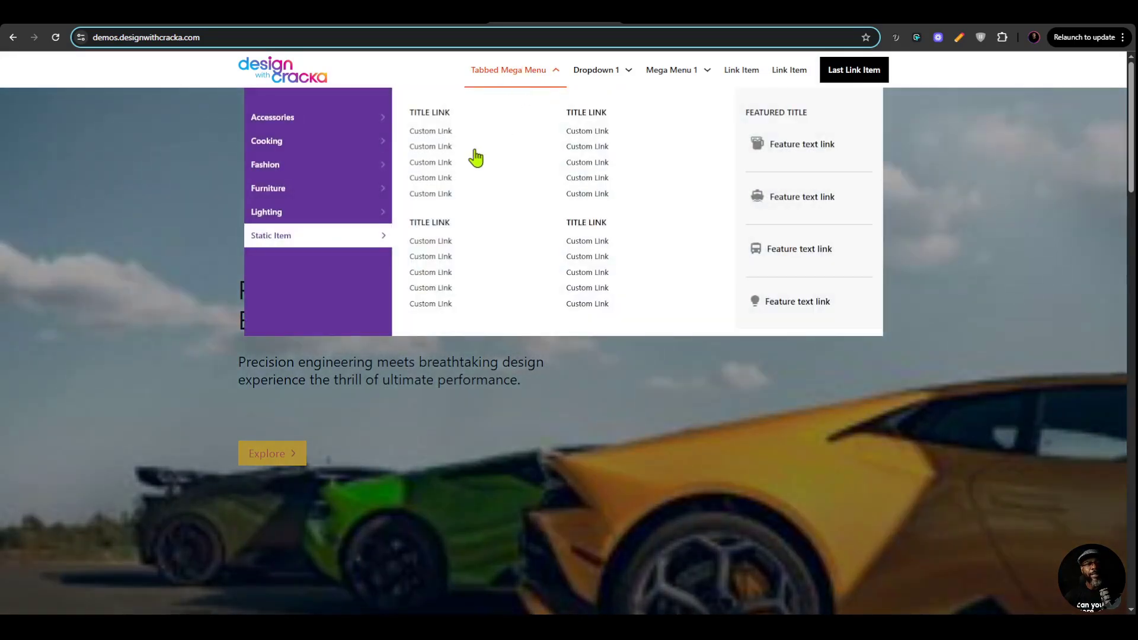
mouse_move(310, 133)
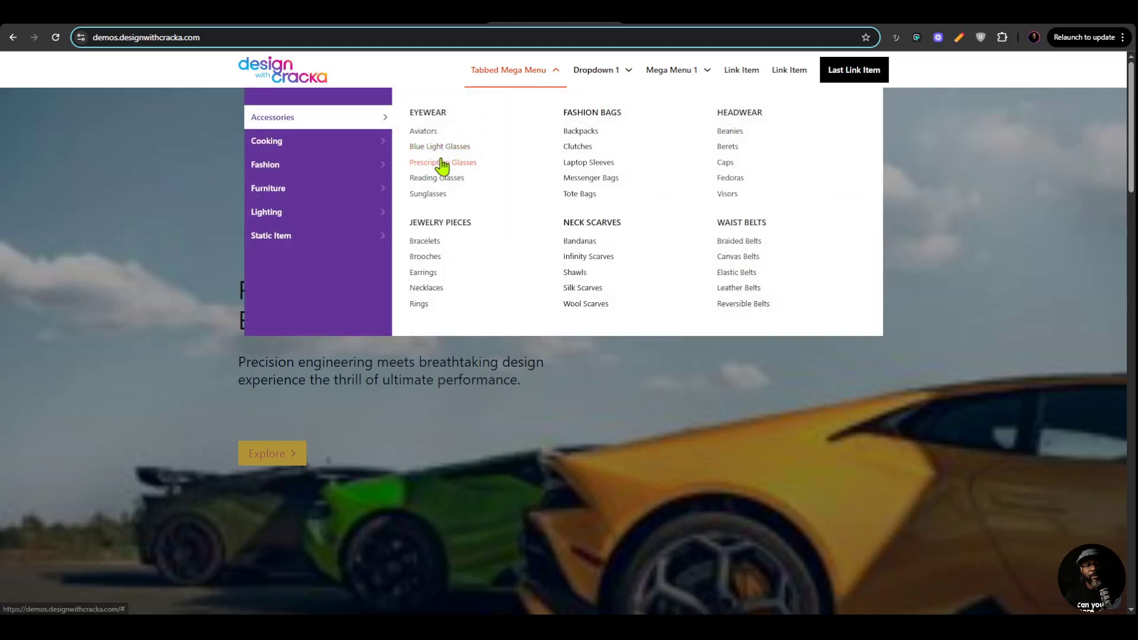
left_click(415, 130)
left_click(496, 80)
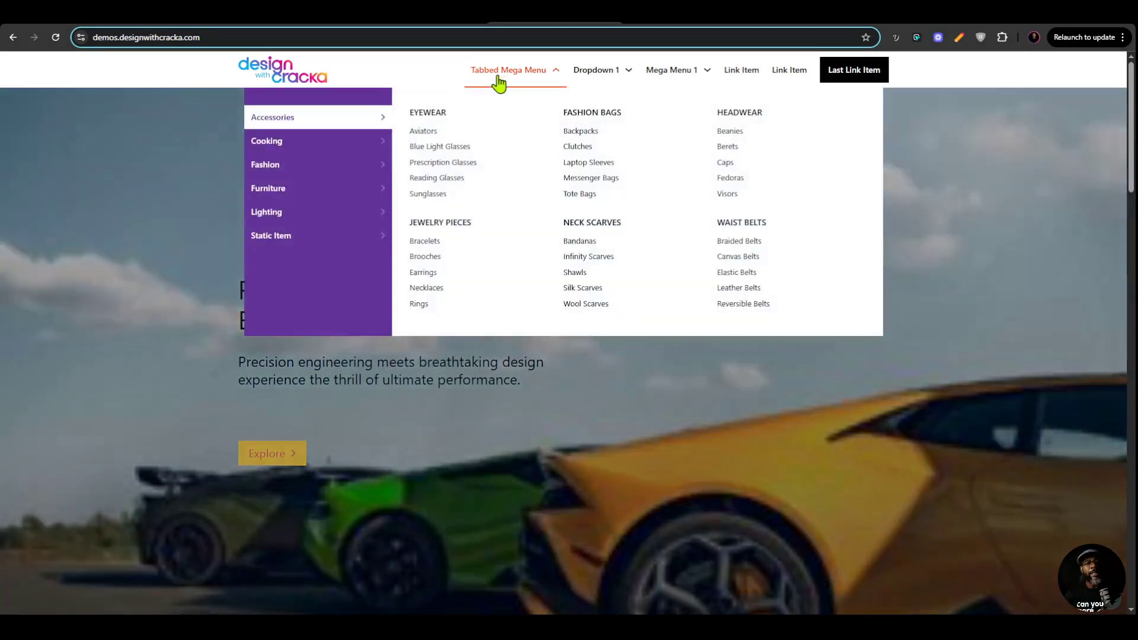
left_click(436, 145)
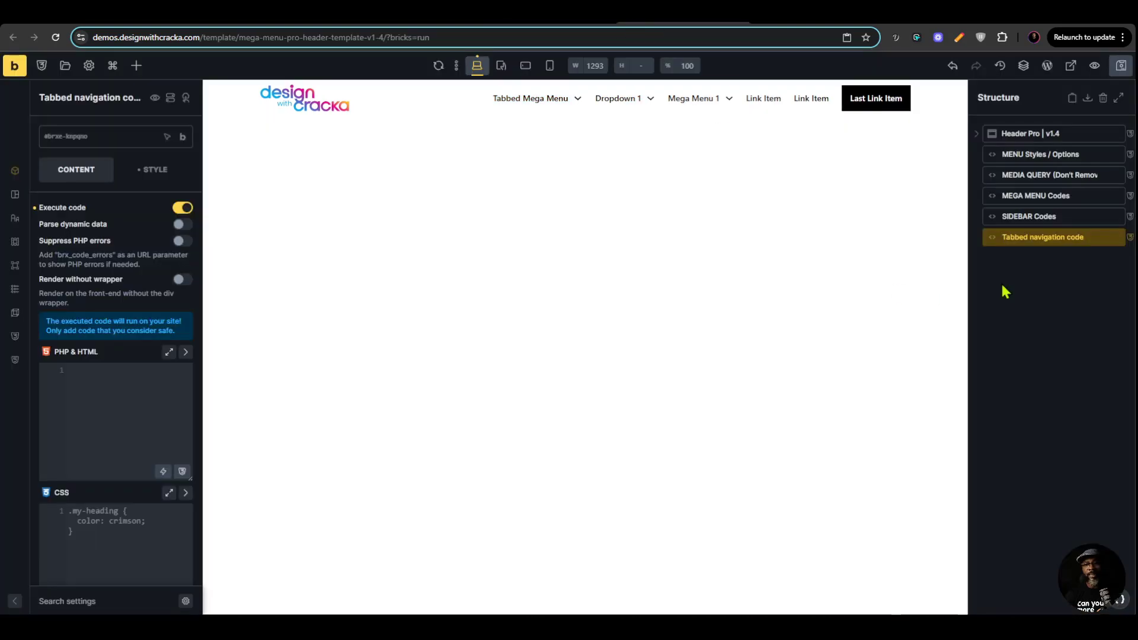
Step: Set --primary-clr to rebeccapurple in the header template's MENU Styles / Options CSS, save, and check the live Tabbed Mega Menu
left_click(1051, 155)
scroll(267, 309, "down", 4)
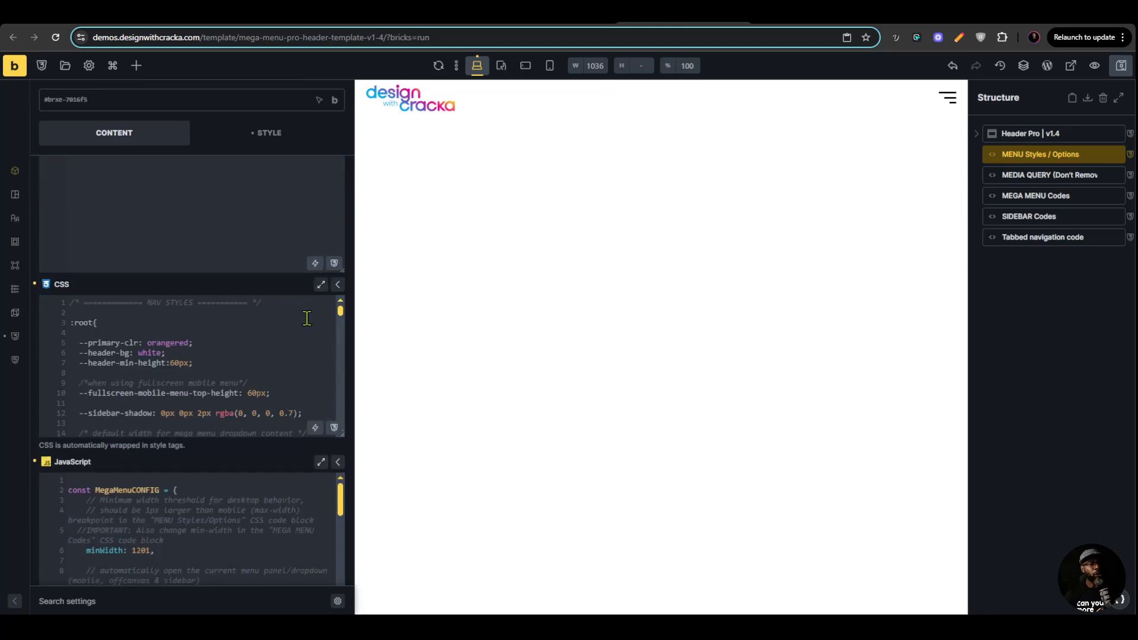
double_click(178, 343)
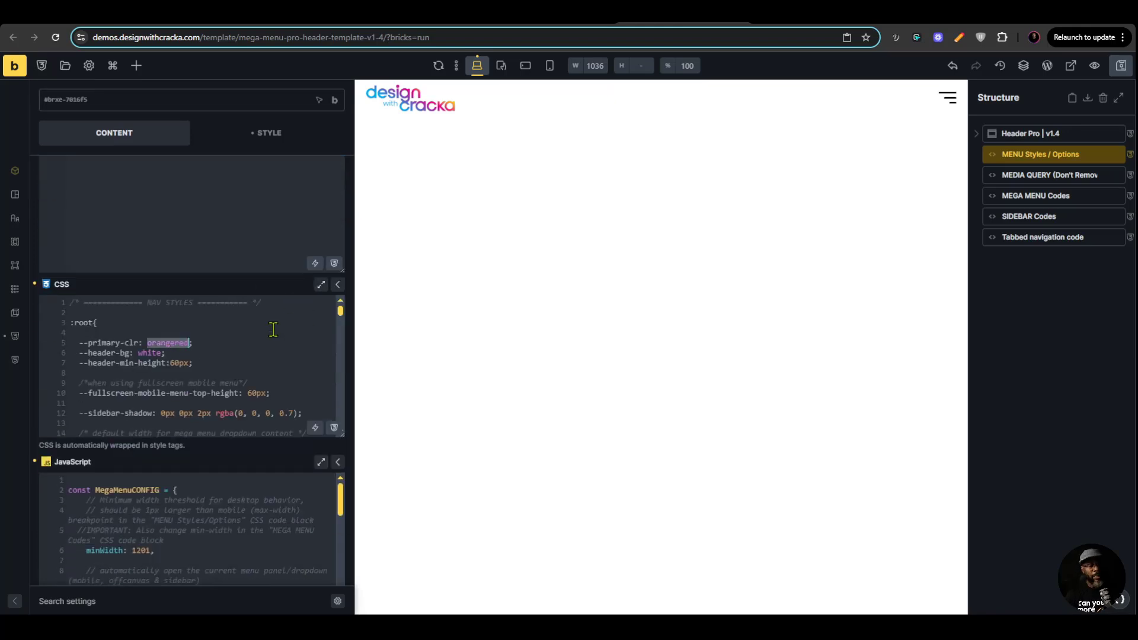
type("rebe")
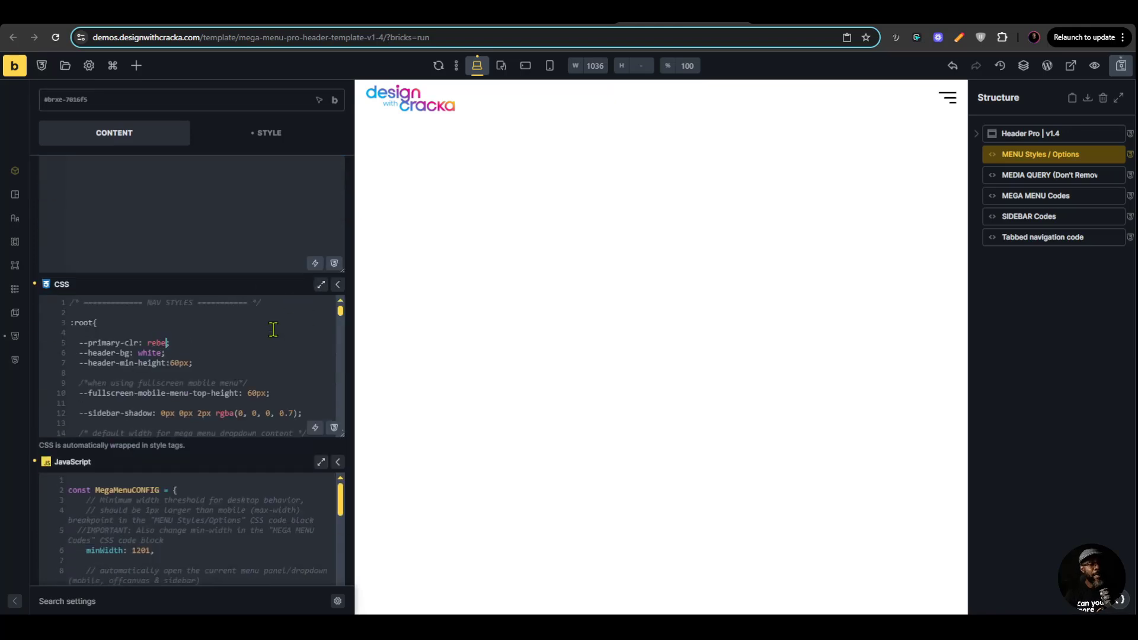
type("ccapurple")
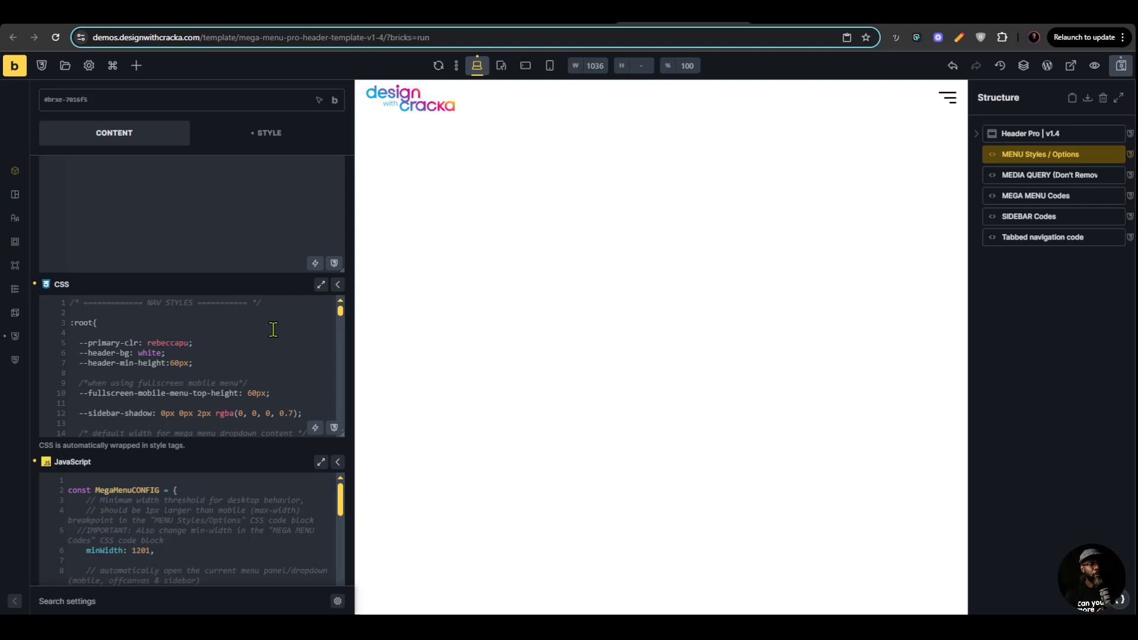
left_click(1122, 75)
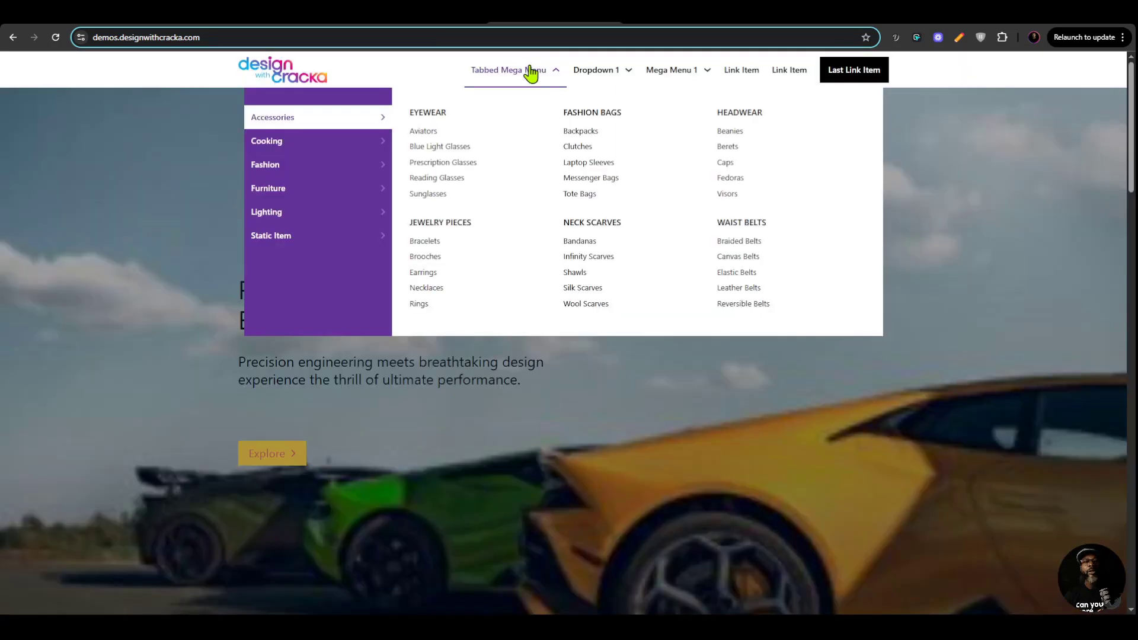
mouse_move(628, 77)
mouse_move(523, 77)
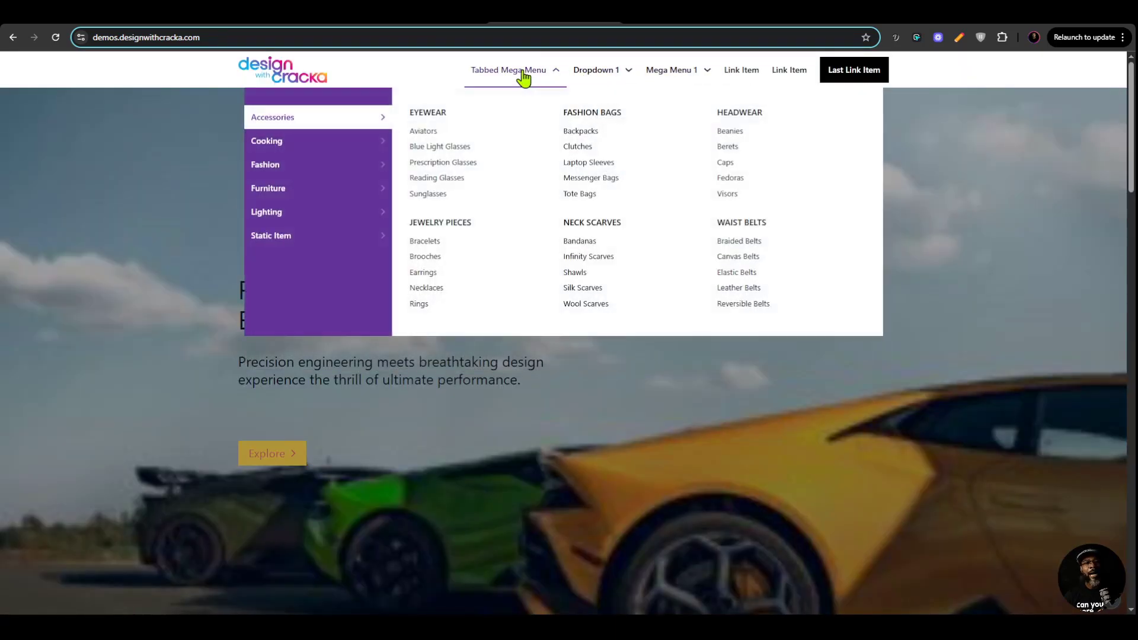